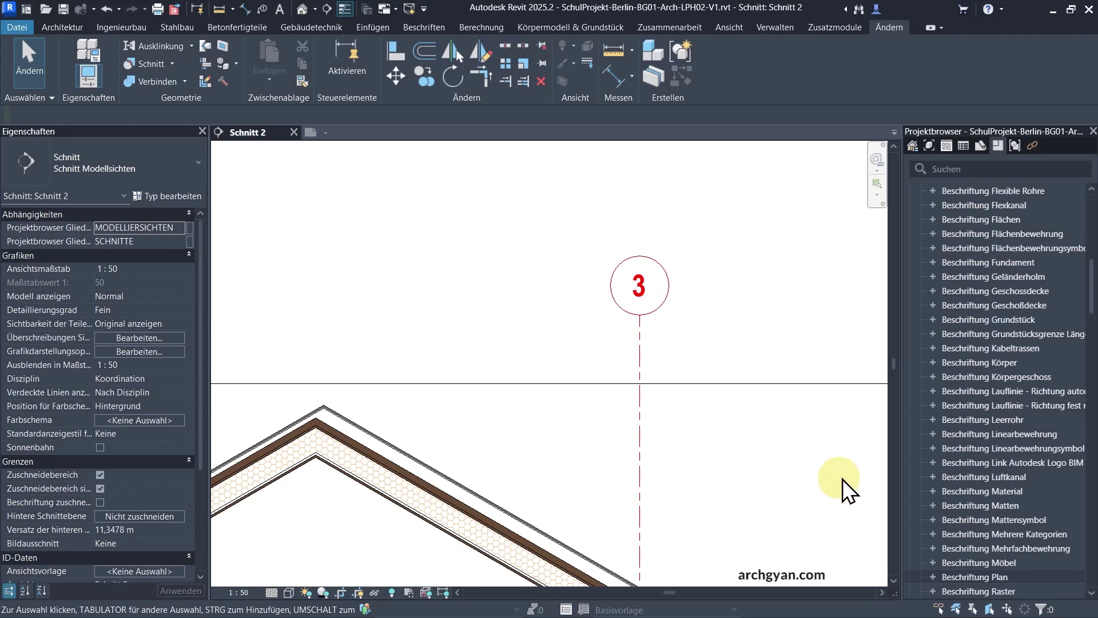
# - Zoom and pan the section preview to look over the grid markers
pyautogui.scroll(-2, 790, 341)
pyautogui.scroll(2, 716, 340)
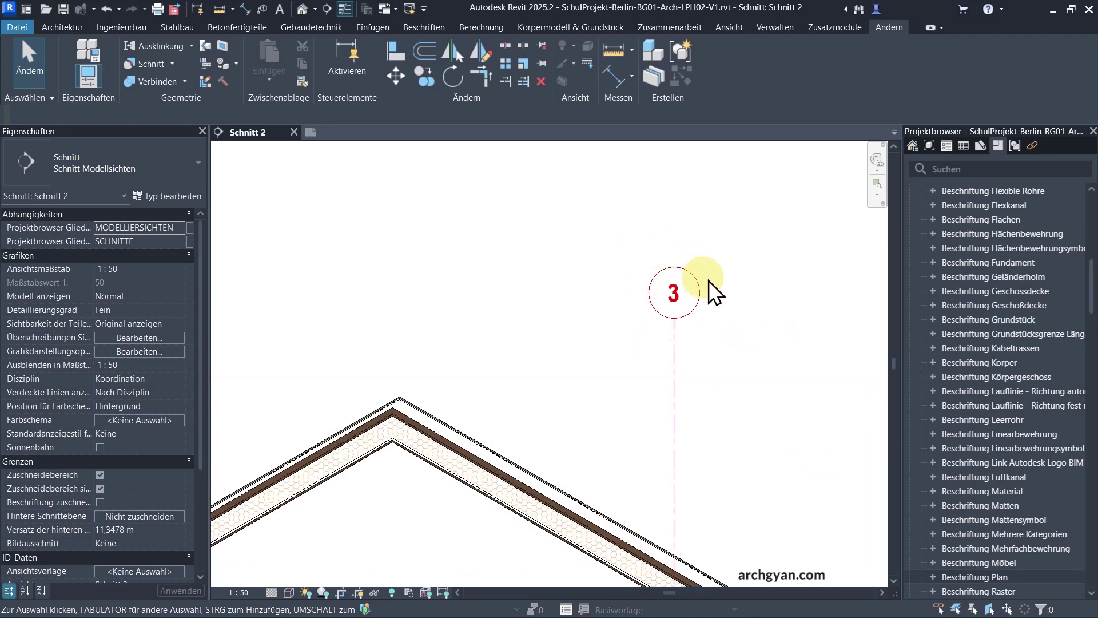
pyautogui.scroll(-3, 744, 289)
pyautogui.scroll(3, 319, 284)
pyautogui.moveTo(319, 284); pyautogui.dragTo(736, 294, button='middle')
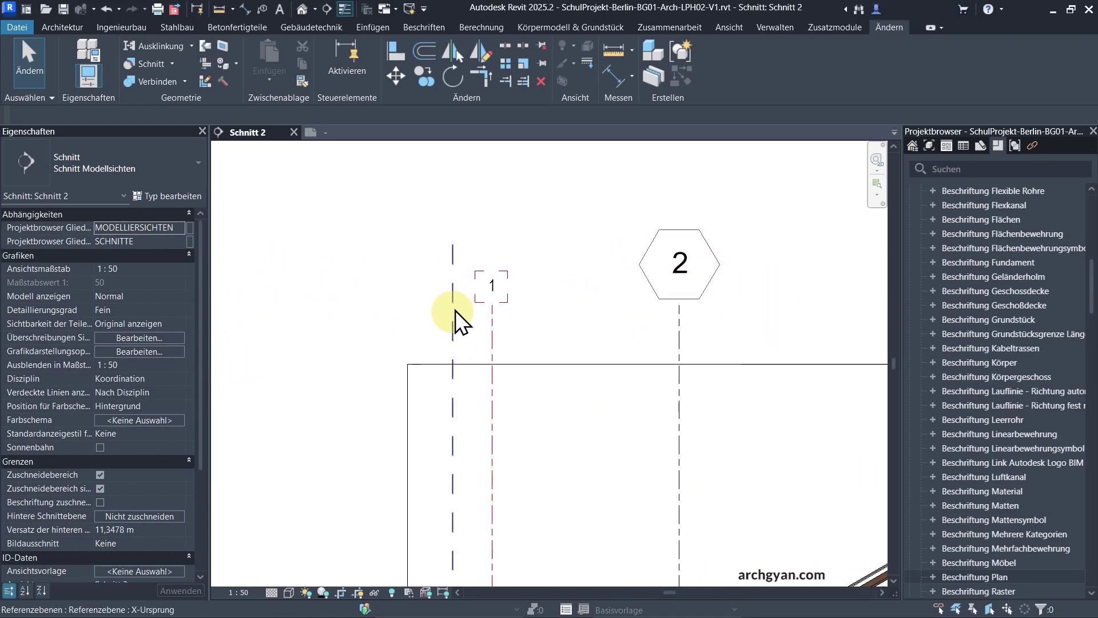
pyautogui.moveTo(456, 310); pyautogui.dragTo(436, 319, button='middle')
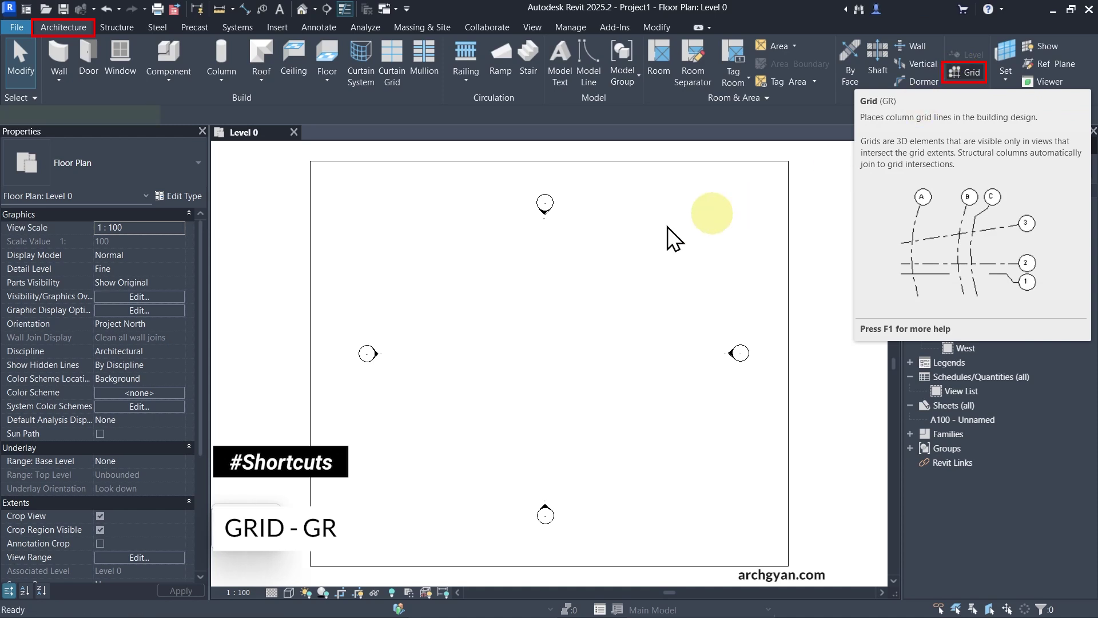
# - Draw vertical grid 1 from top to bottom with the Grid tool (GR)
pyautogui.press('g')
pyautogui.press('r')
pyautogui.click(439, 247)
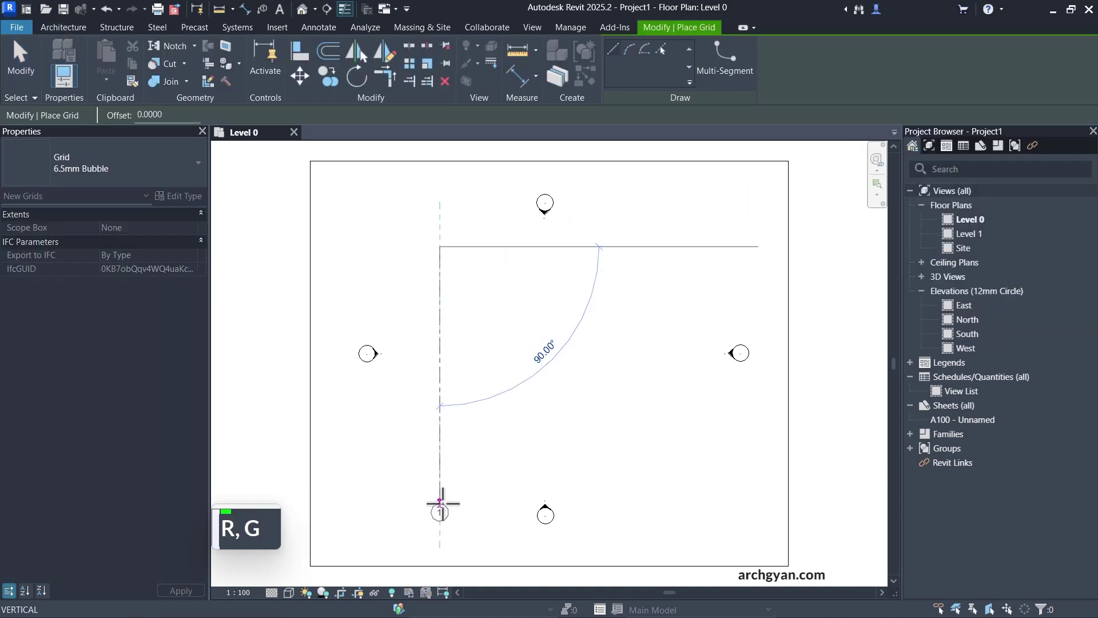
pyautogui.click(440, 503)
pyautogui.scroll(5, 440, 512)
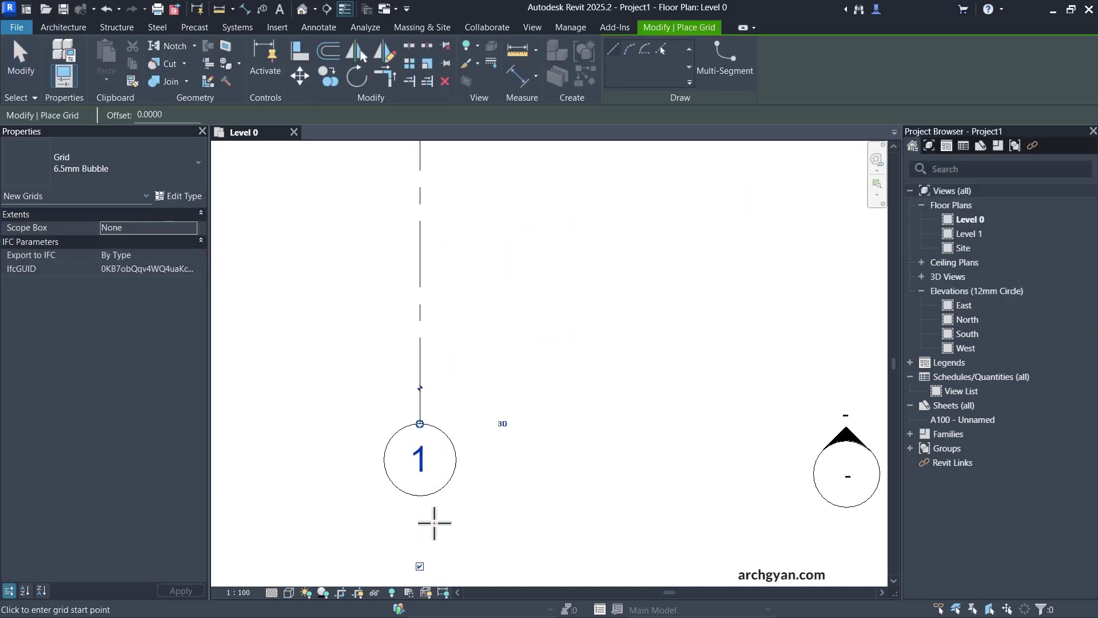
pyautogui.press('Escape')
pyautogui.press('Escape')
pyautogui.scroll(-5, 423, 465)
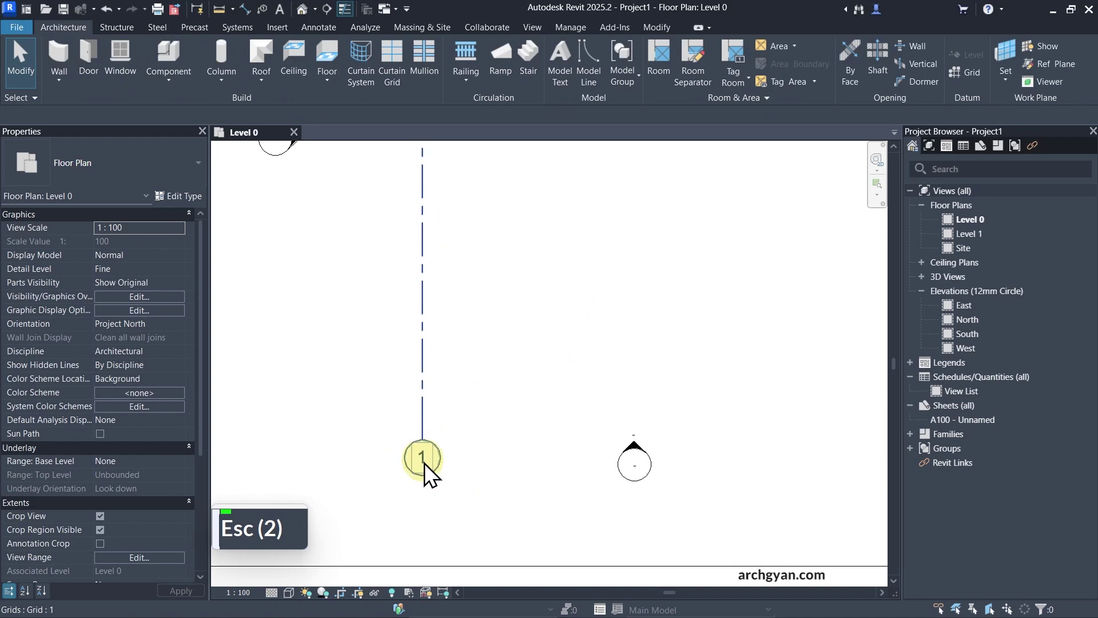
# - Draw vertical grid 2 just right of grid 1, ending level with its bubble
pyautogui.click(414, 306)
pyautogui.press('s')
pyautogui.press('c')
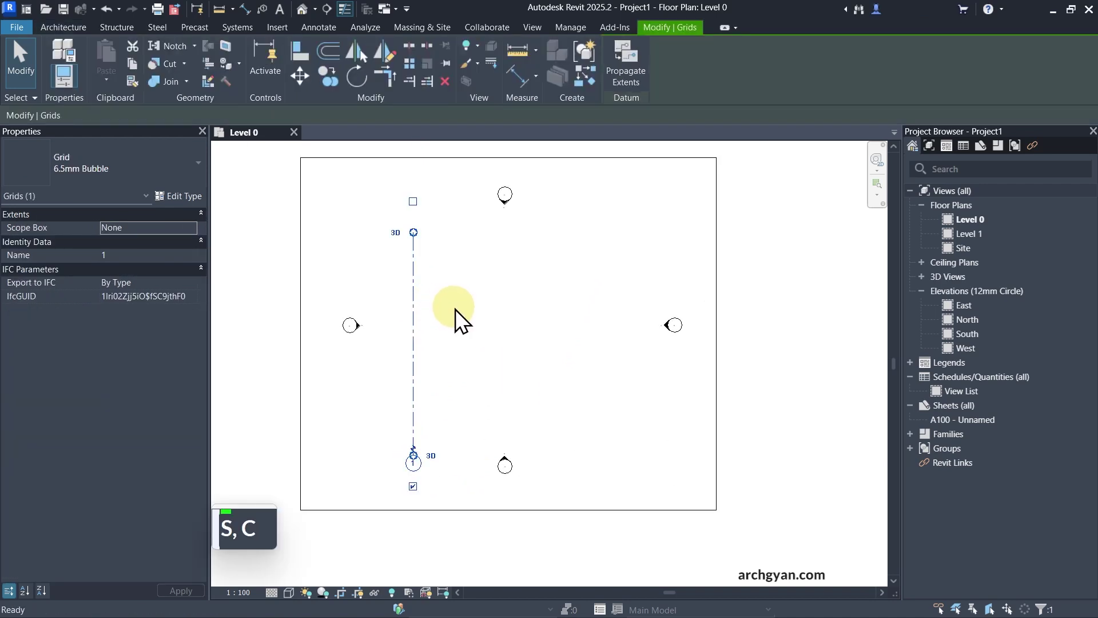
pyautogui.click(466, 230)
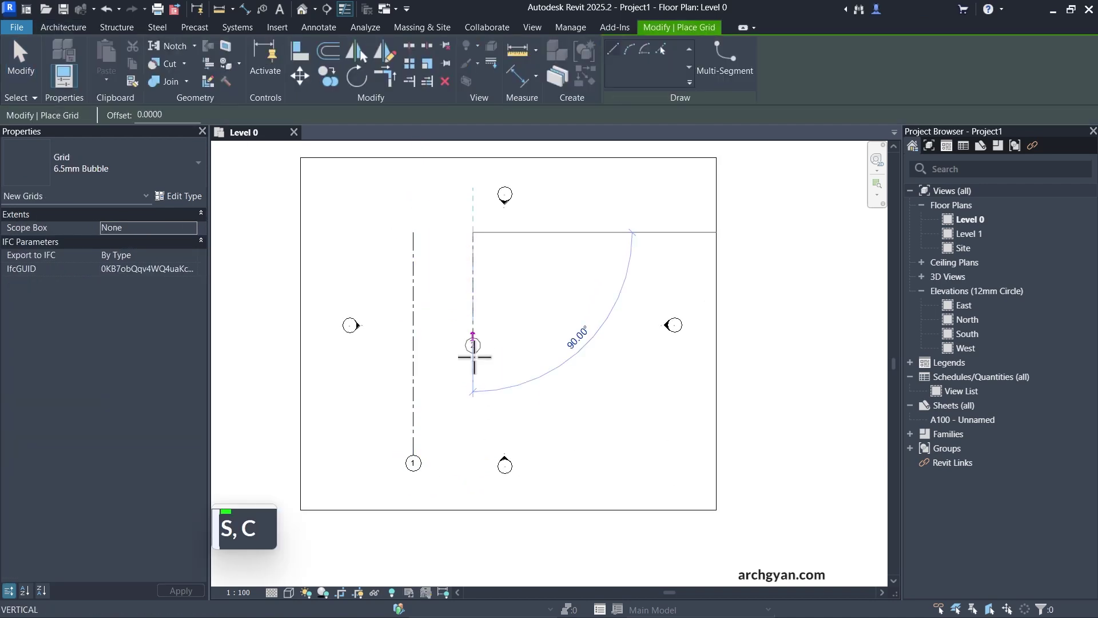
pyautogui.click(466, 456)
pyautogui.scroll(5, 468, 455)
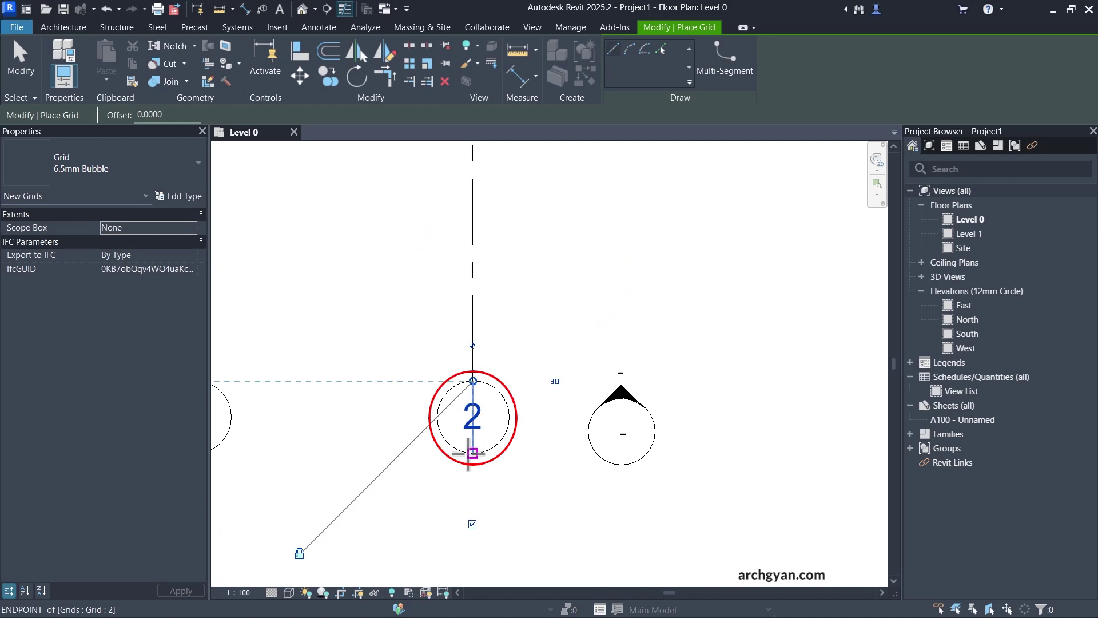
pyautogui.press('Escape')
pyautogui.press('Escape')
pyautogui.scroll(-5, 479, 382)
# - Copy grid 2 twice to the right to create evenly spaced grids 3 and 4
pyautogui.press('c')
pyautogui.press('o')
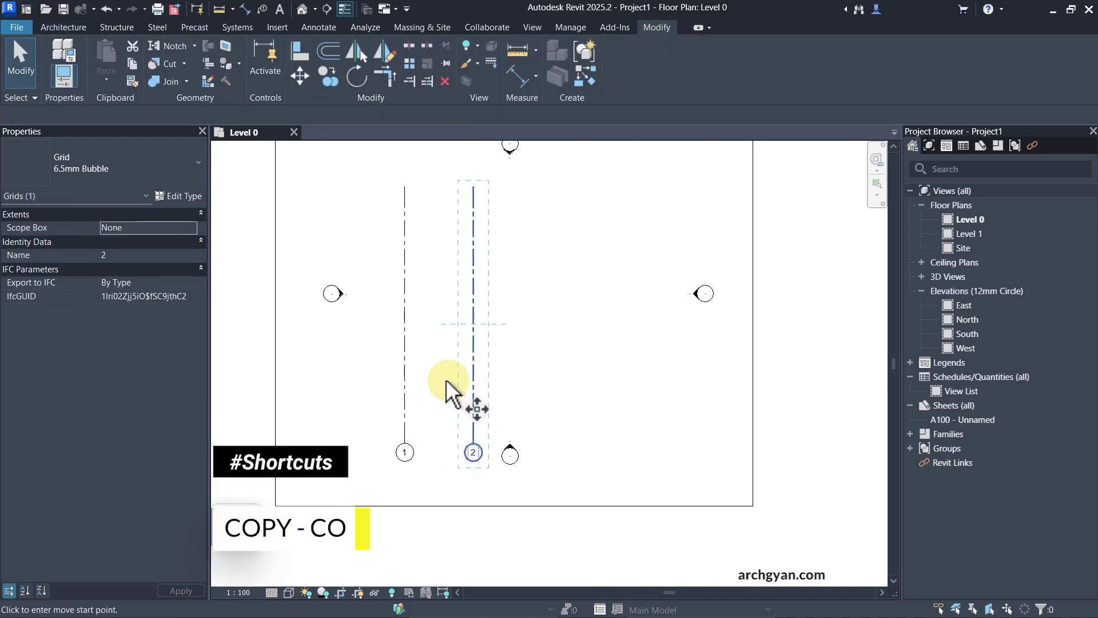
pyautogui.click(400, 368)
pyautogui.click(473, 368)
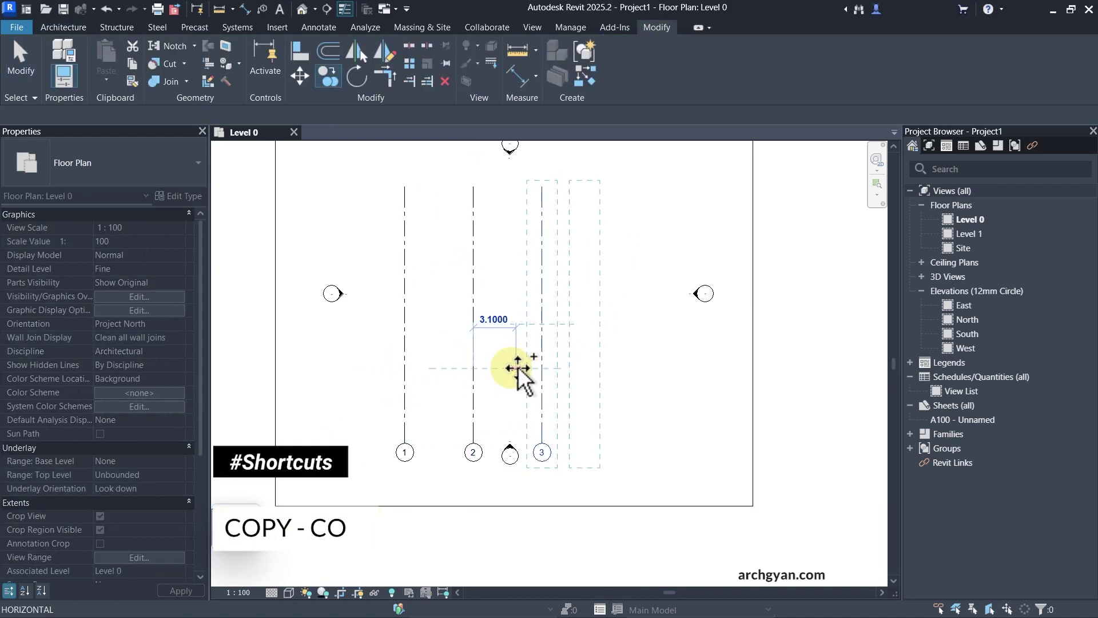
pyautogui.click(537, 367)
pyautogui.press('Escape')
pyautogui.press('Escape')
pyautogui.scroll(5, 589, 441)
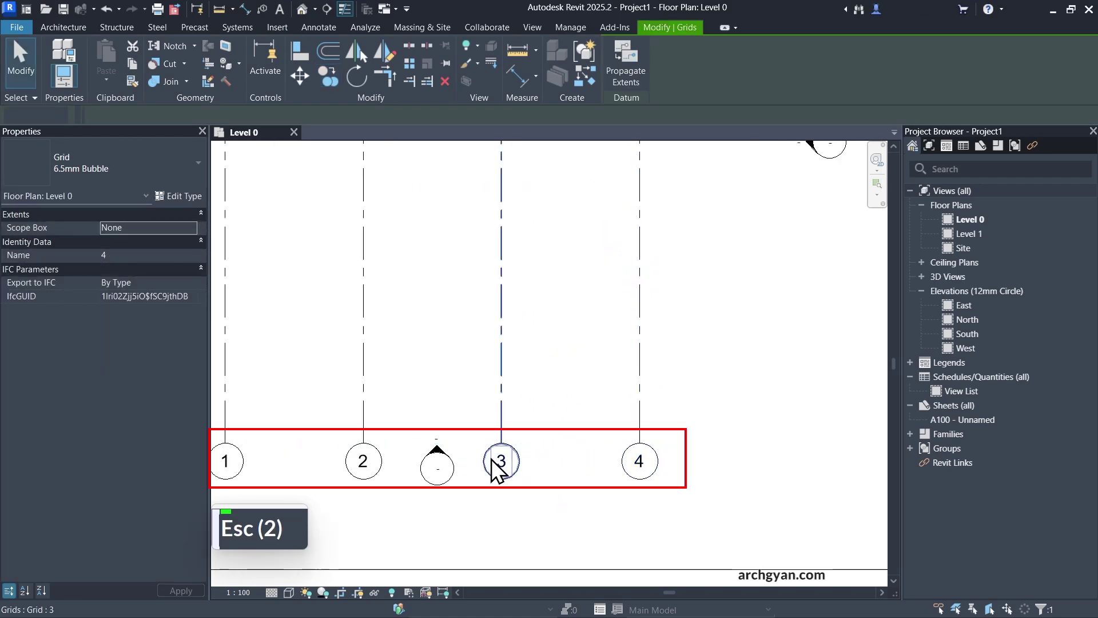
pyautogui.scroll(-4, 681, 457)
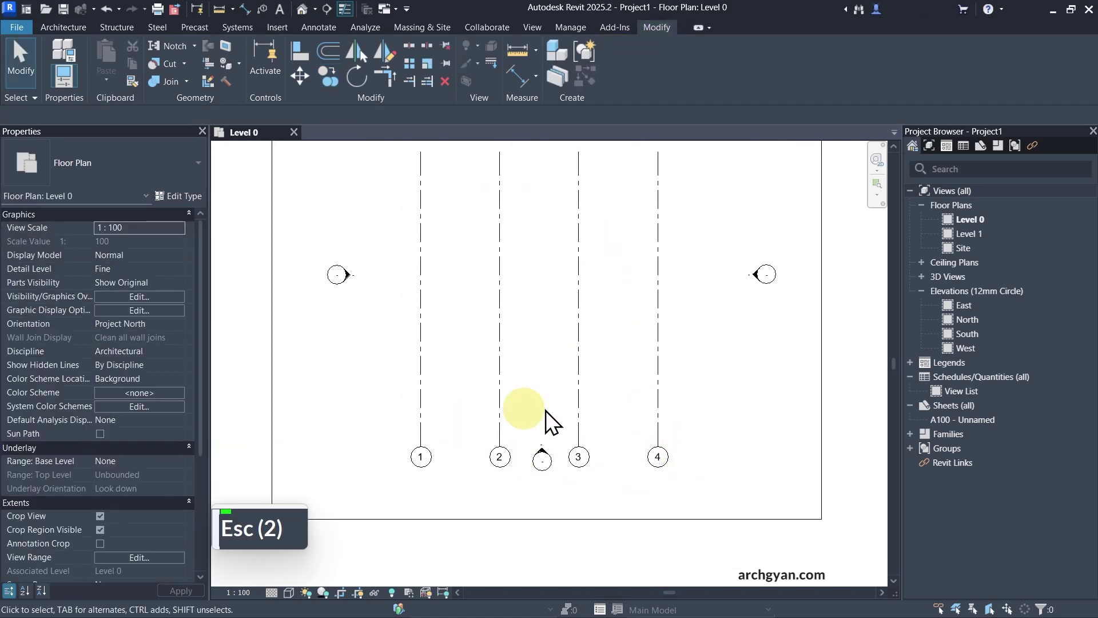
pyautogui.press('Escape')
pyautogui.click(465, 430)
# - Draw a horizontal grid across the vertical grids and move it up near the top
pyautogui.press('c')
pyautogui.press('s')
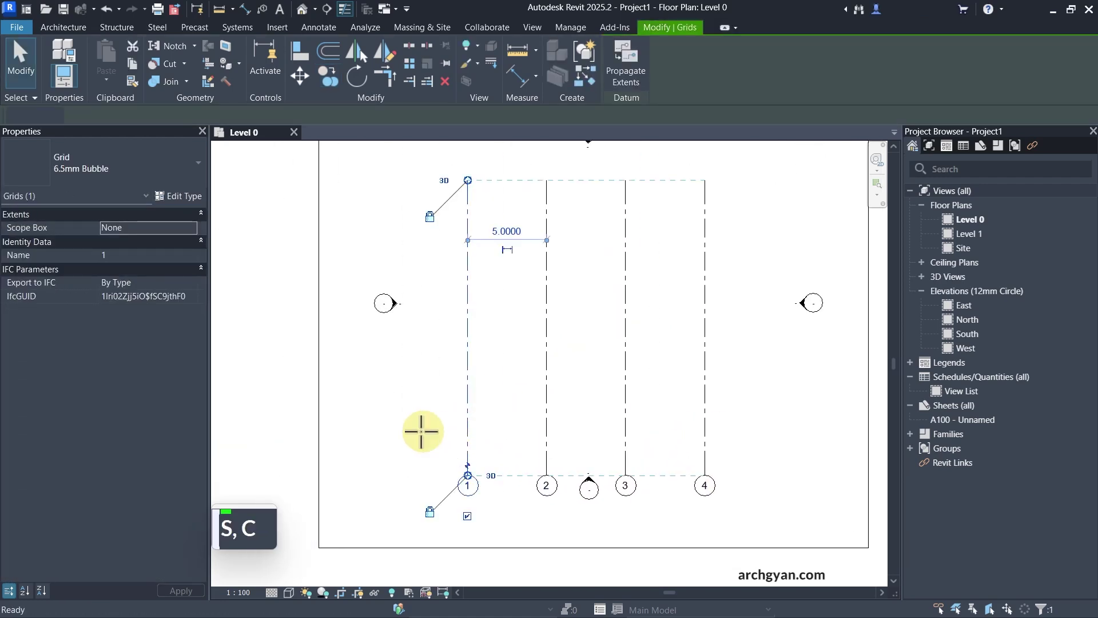
pyautogui.click(368, 431)
pyautogui.click(790, 431)
pyautogui.press('Escape')
pyautogui.press('Escape')
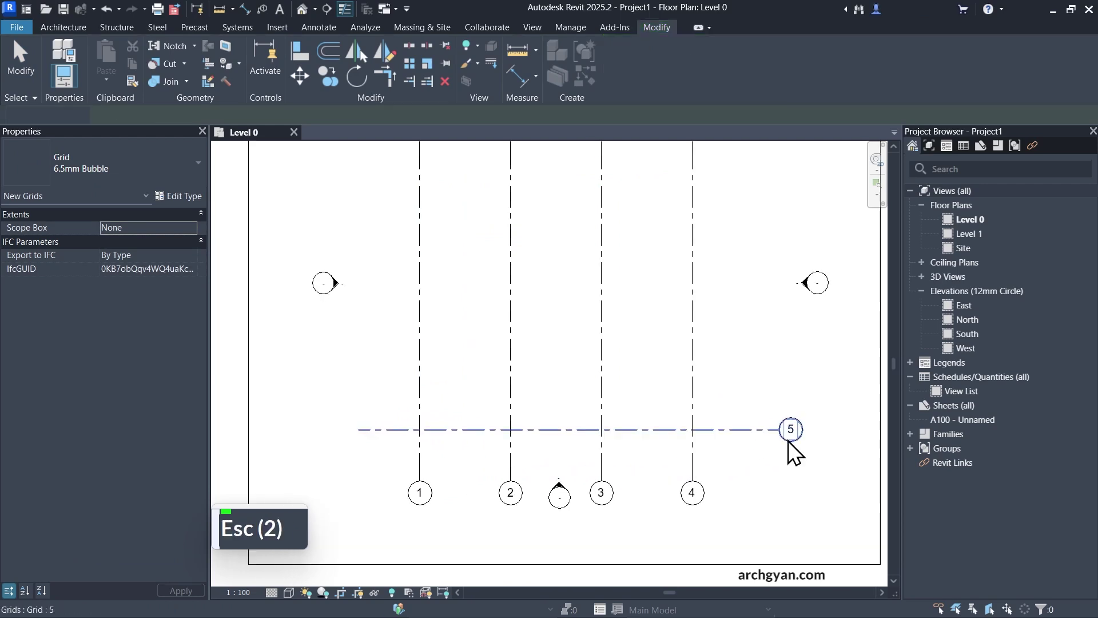
pyautogui.scroll(4, 801, 431)
pyautogui.scroll(-4, 800, 432)
pyautogui.click(672, 439)
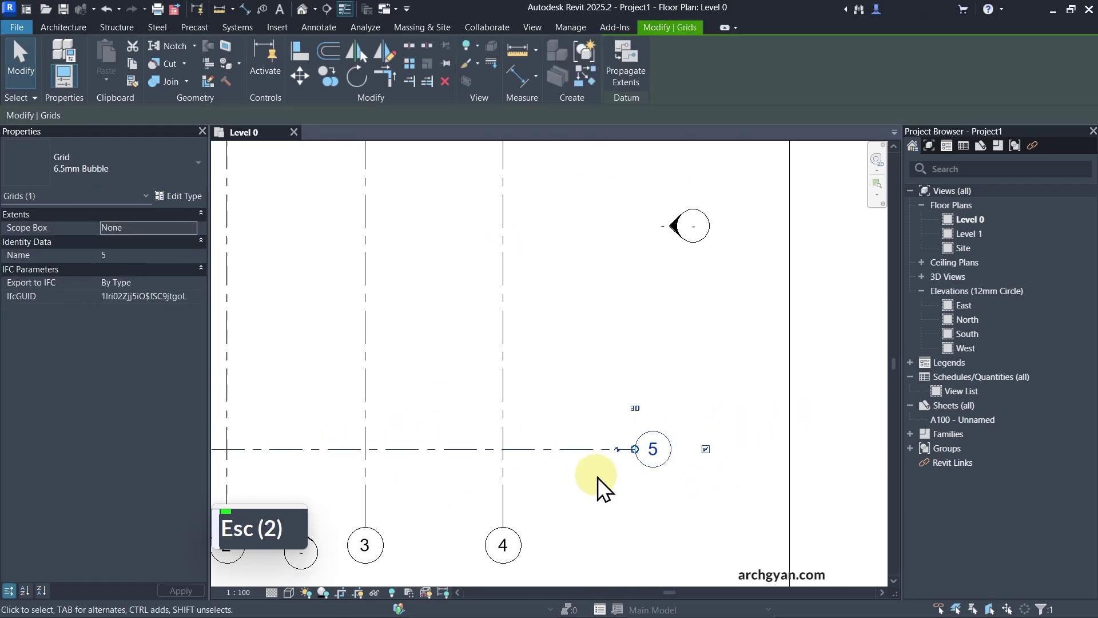
pyautogui.scroll(-3, 598, 477)
pyautogui.moveTo(571, 457); pyautogui.dragTo(567, 290)
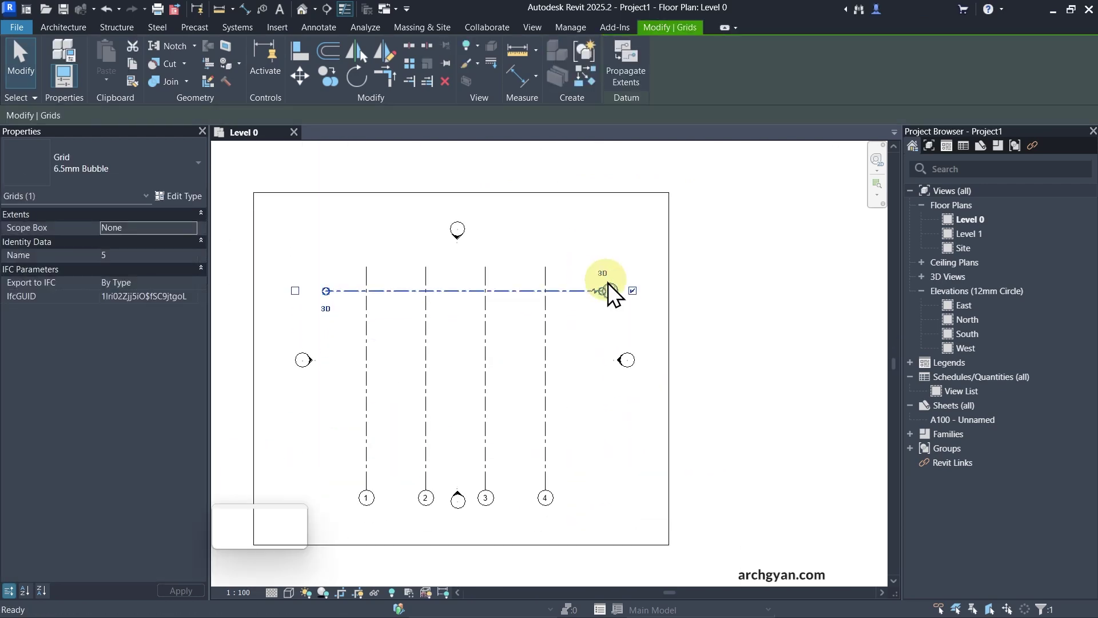
pyautogui.press('Escape')
pyautogui.press('Escape')
pyautogui.scroll(3, 613, 294)
# - Rename the horizontal grid's bubble from 5 to A
pyautogui.click(619, 305)
pyautogui.scroll(2, 612, 314)
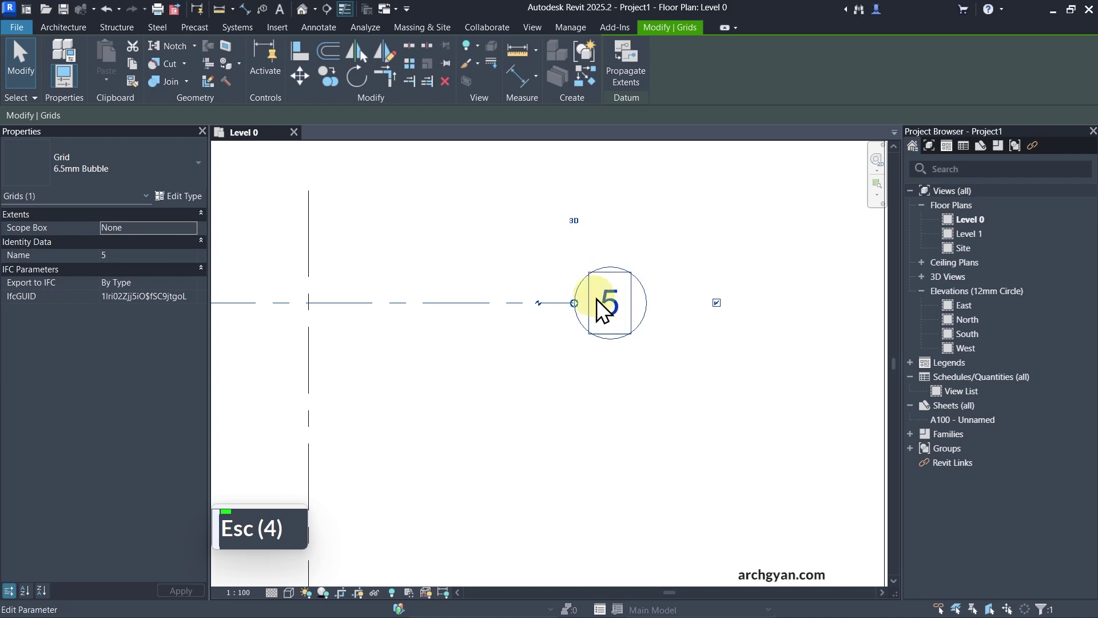
pyautogui.click(609, 301)
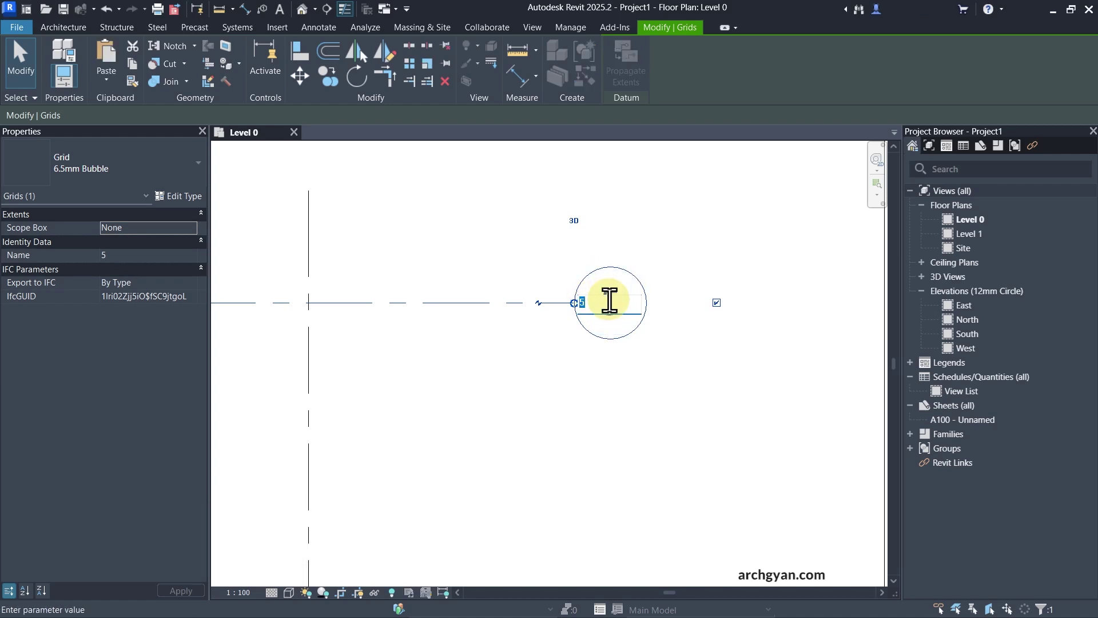
pyautogui.write('a')
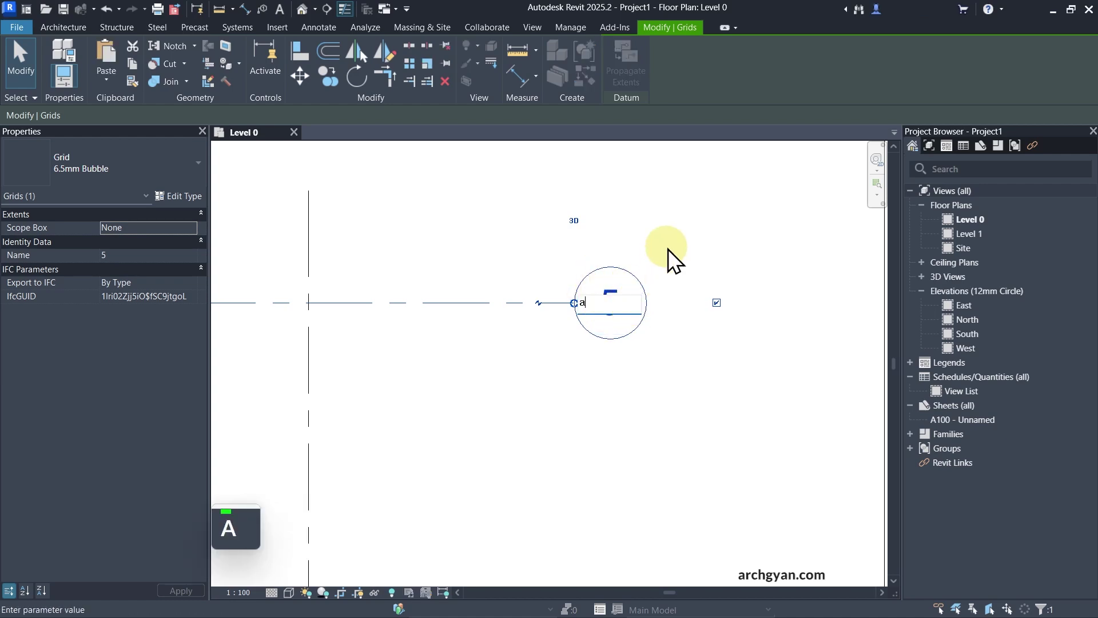
pyautogui.click(642, 239)
pyautogui.scroll(-2, 613, 318)
# - Copy grid A downward three times to create grids B, C and D
pyautogui.press('Escape')
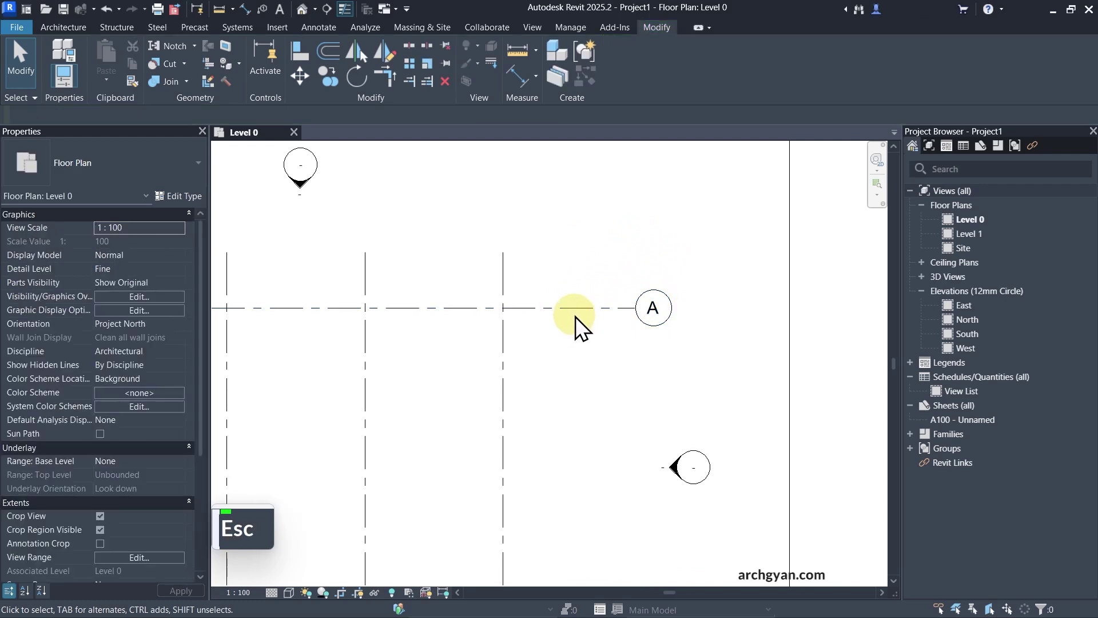
pyautogui.click(574, 313)
pyautogui.press('c')
pyautogui.press('o')
pyautogui.click(572, 310)
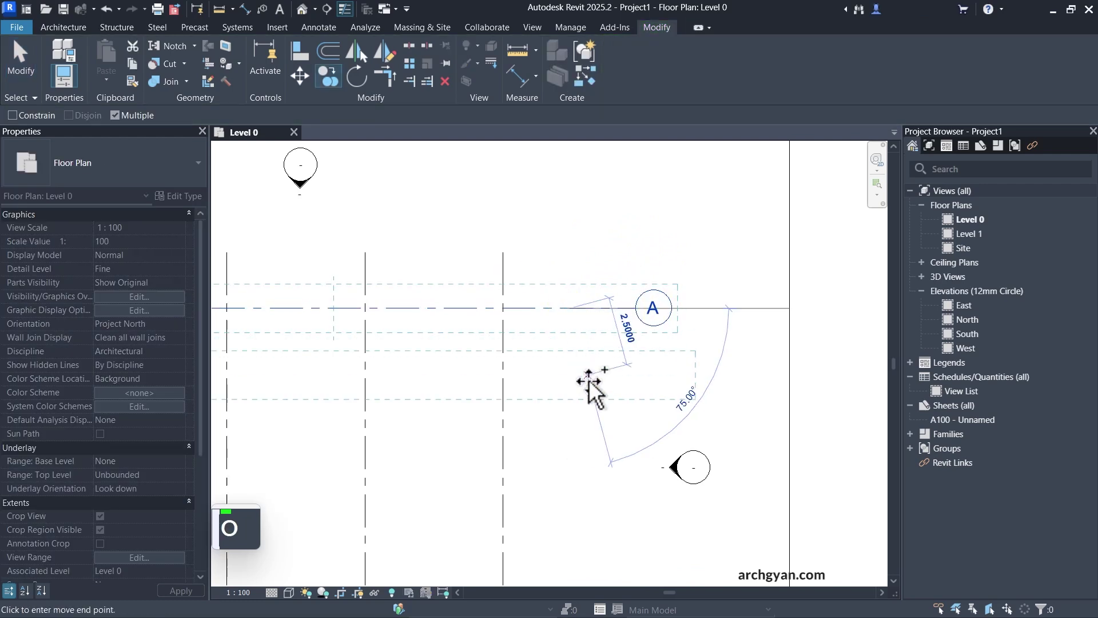
pyautogui.click(571, 440)
pyautogui.moveTo(569, 572); pyautogui.dragTo(565, 458, button='middle')
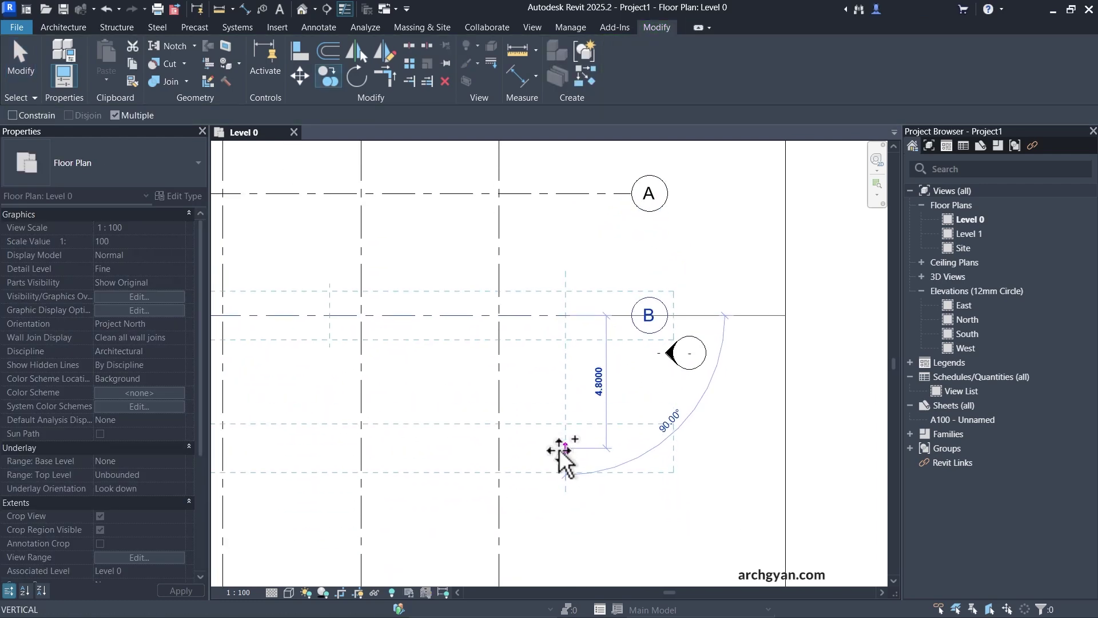
pyautogui.click(565, 450)
pyautogui.moveTo(591, 507); pyautogui.dragTo(571, 436, button='middle')
pyautogui.click(571, 434)
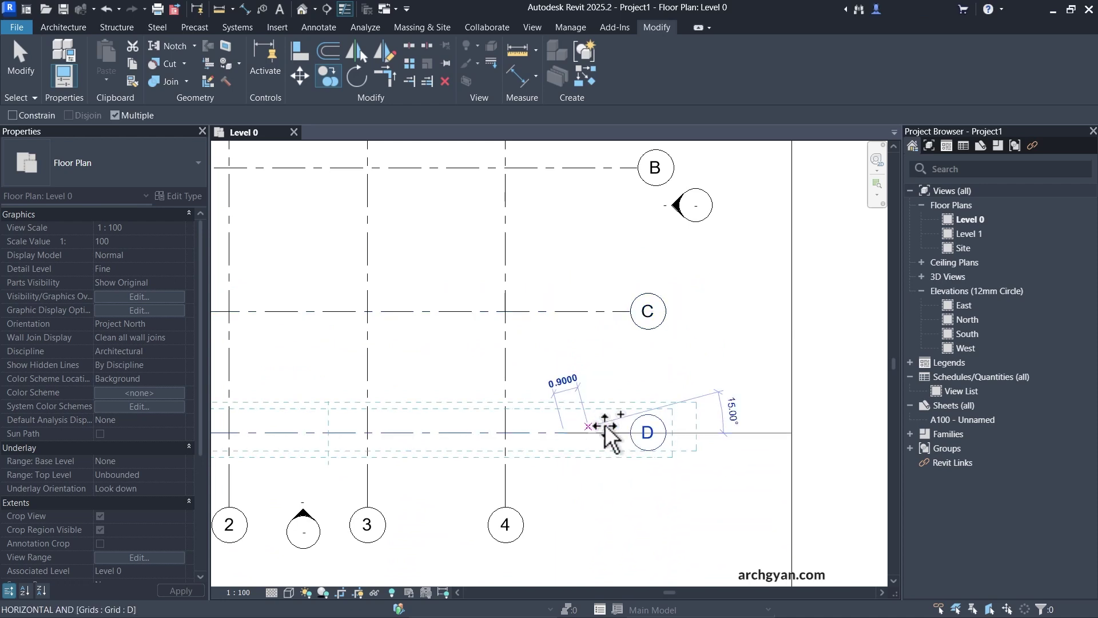
pyautogui.press('Escape')
pyautogui.press('Escape')
# - Stretch grid D's bubble end toward the other grids' ends
pyautogui.click(562, 436)
pyautogui.scroll(3, 629, 437)
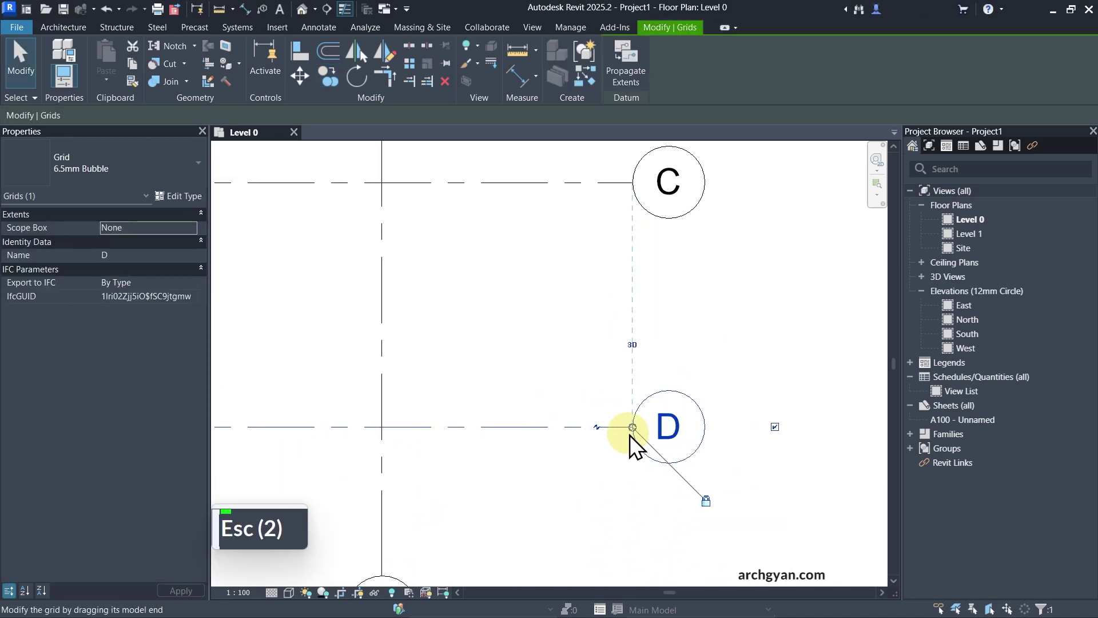
pyautogui.moveTo(630, 435); pyautogui.dragTo(685, 424)
pyautogui.scroll(-3, 737, 424)
# - Line up grid D's bubble end with grid B's
pyautogui.moveTo(681, 451); pyautogui.dragTo(666, 481, button='middle')
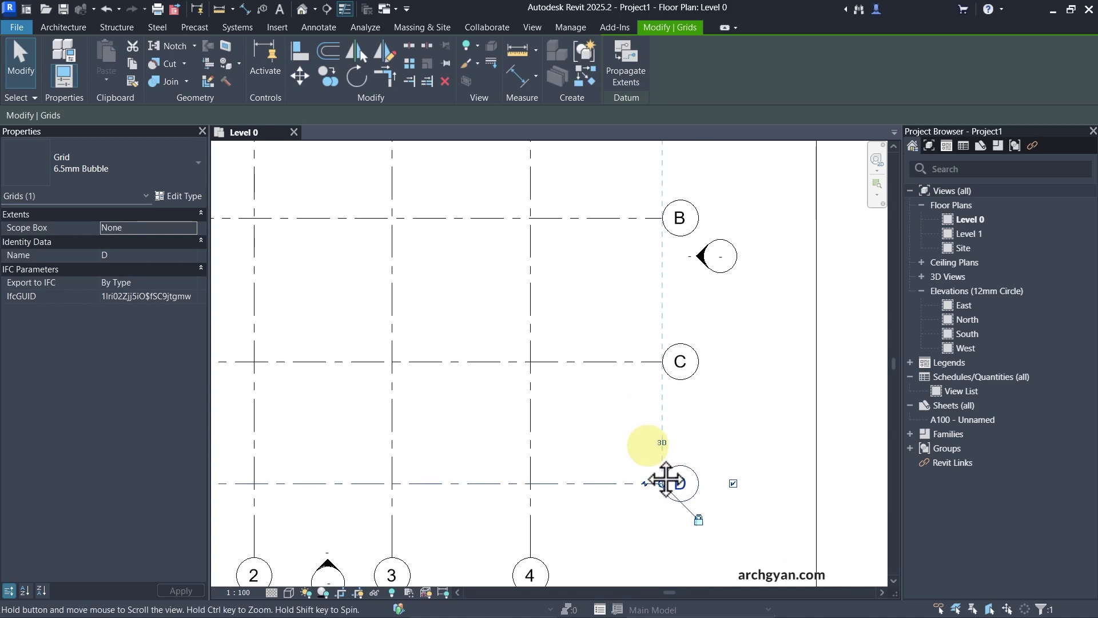
pyautogui.scroll(-3, 620, 441)
pyautogui.press('Escape')
pyautogui.press('Escape')
pyautogui.press('Escape')
pyautogui.scroll(3, 634, 296)
# - Drag grid A's end right, then pull the aligned A–D bubble ends back left
pyautogui.click(612, 279)
pyautogui.scroll(-1, 636, 284)
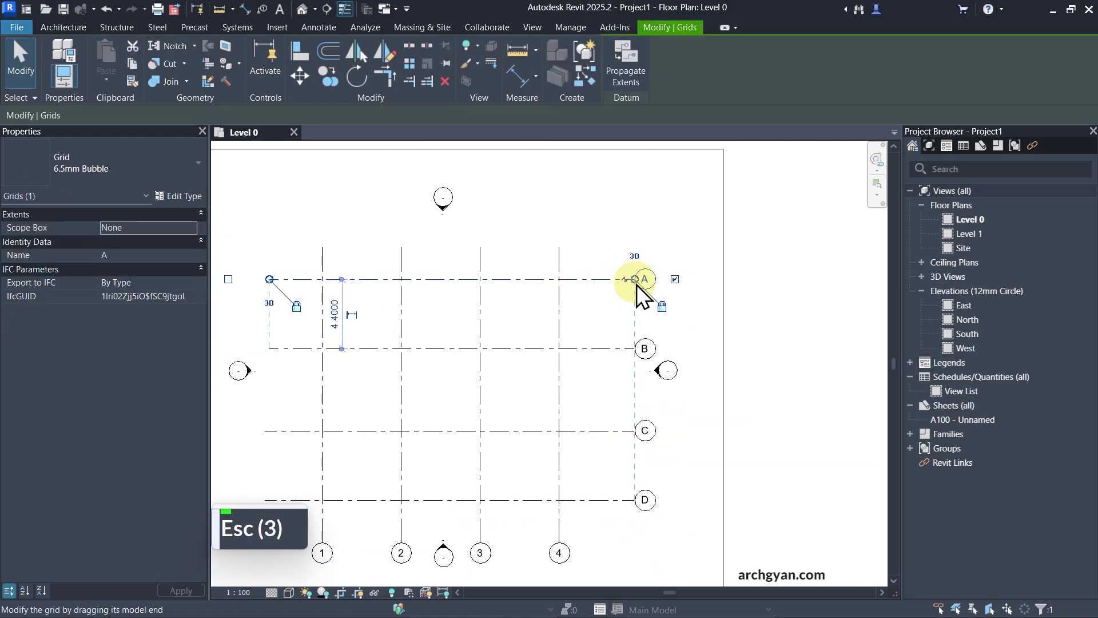
pyautogui.scroll(2, 636, 284)
pyautogui.moveTo(634, 278); pyautogui.dragTo(735, 277)
pyautogui.moveTo(703, 329); pyautogui.dragTo(691, 299, button='middle')
pyautogui.scroll(-3, 704, 335)
pyautogui.scroll(3, 695, 332)
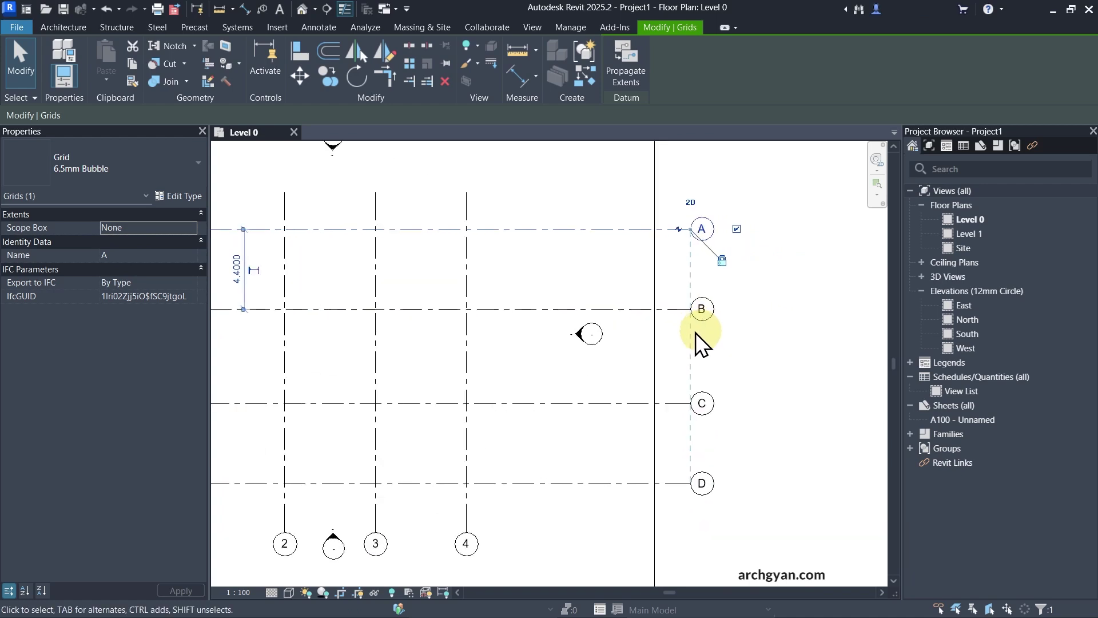
pyautogui.moveTo(692, 230); pyautogui.dragTo(525, 229)
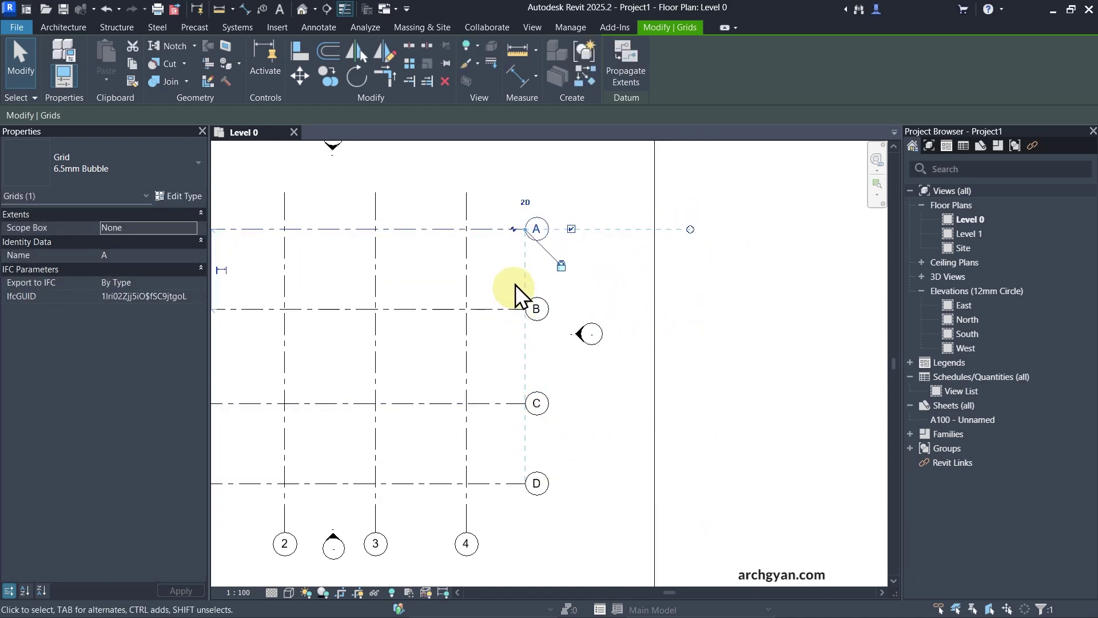
pyautogui.scroll(3, 524, 251)
# - Unlock grid A's end and extend it right past grids B, C and D
pyautogui.click(442, 216)
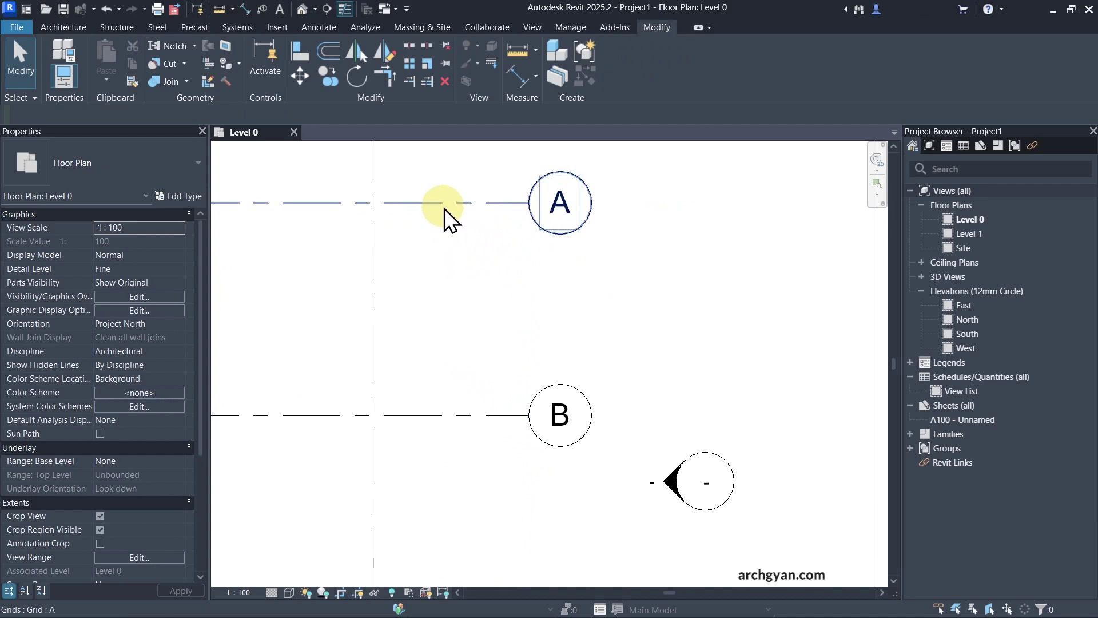
pyautogui.click(444, 208)
pyautogui.scroll(2, 495, 277)
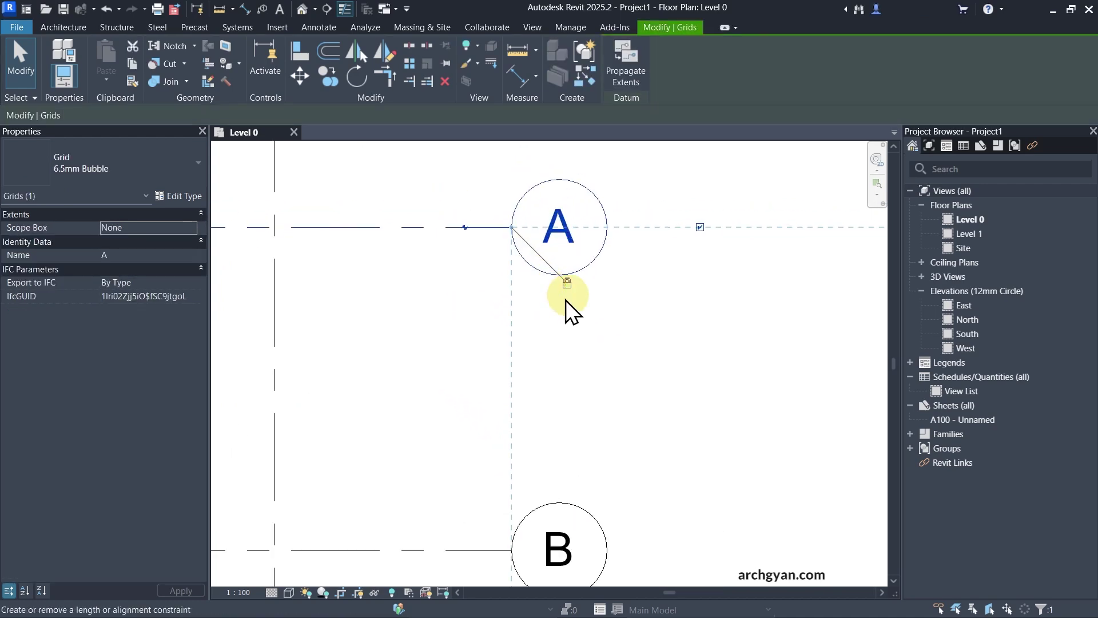
pyautogui.click(567, 285)
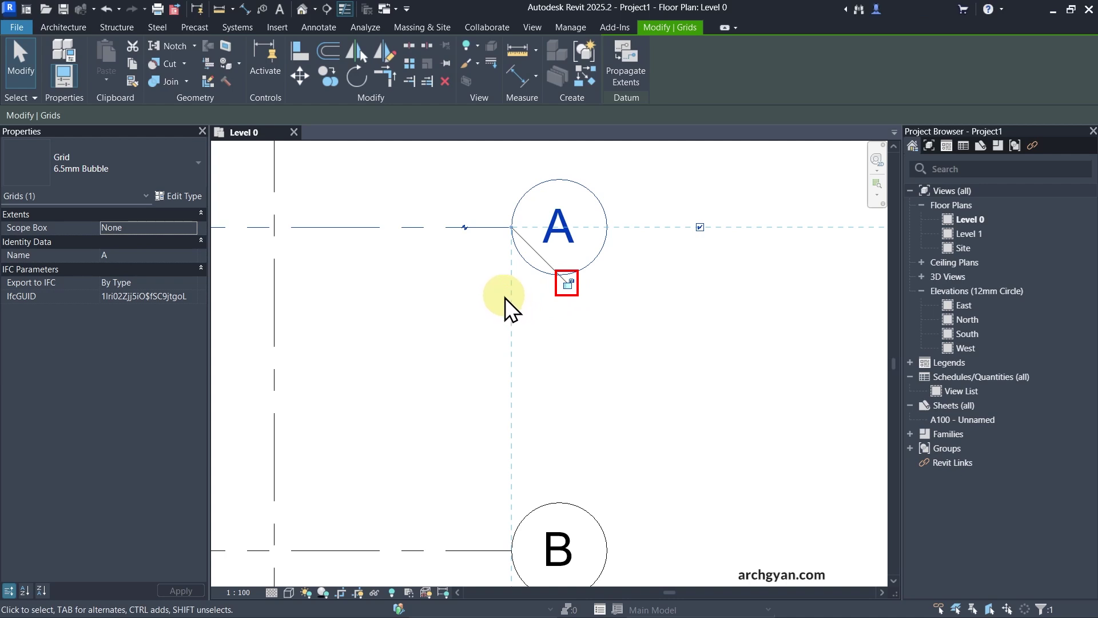
pyautogui.scroll(-1, 500, 296)
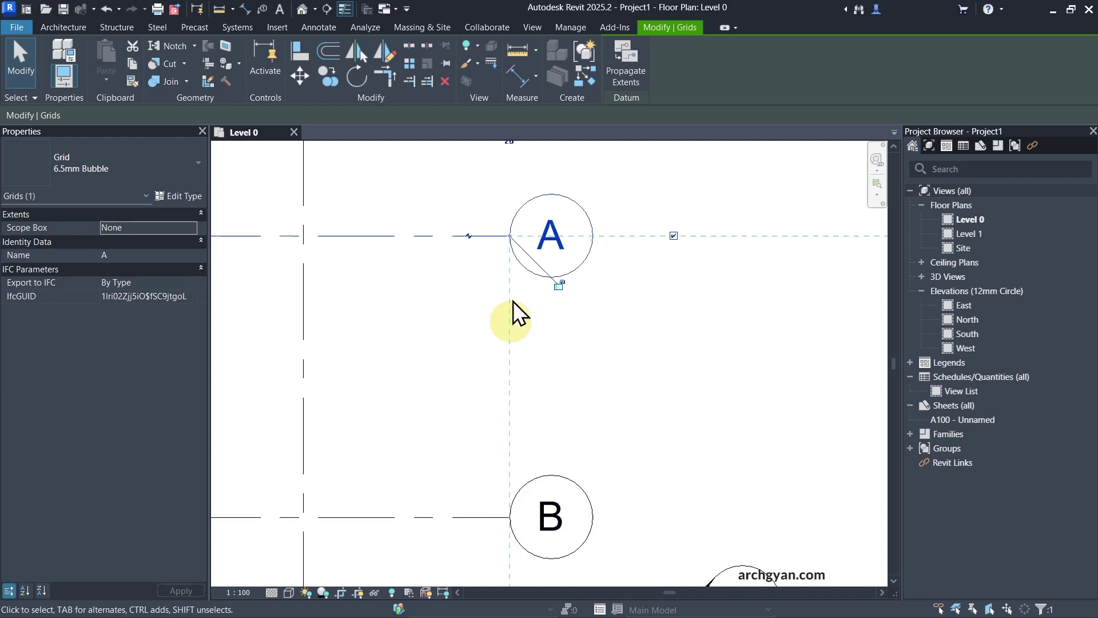
pyautogui.moveTo(510, 236); pyautogui.dragTo(738, 236)
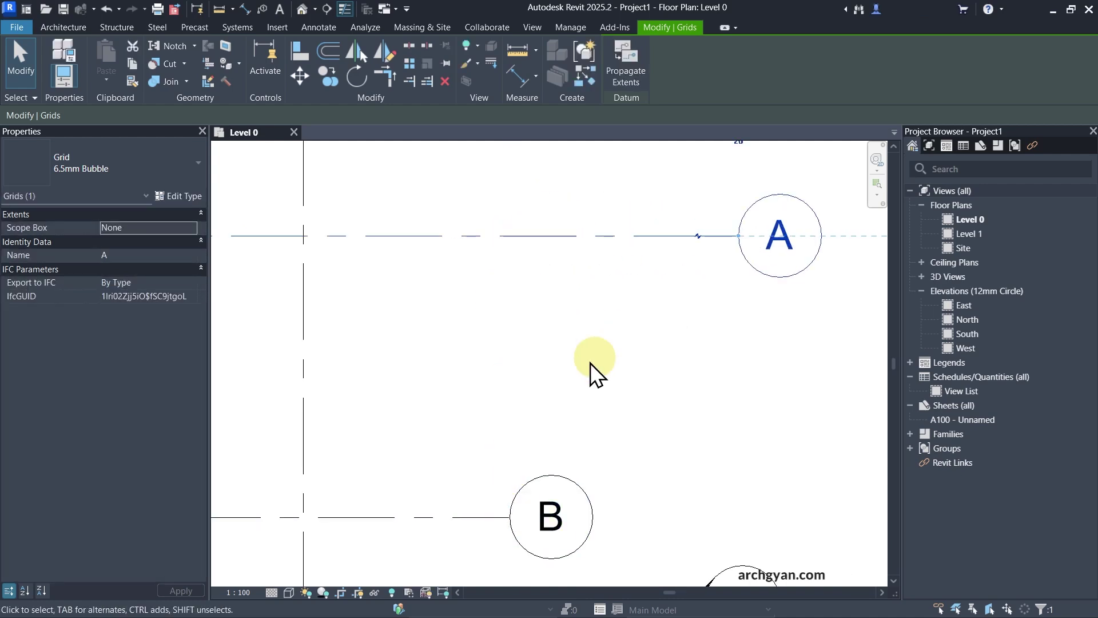
pyautogui.scroll(-2, 712, 361)
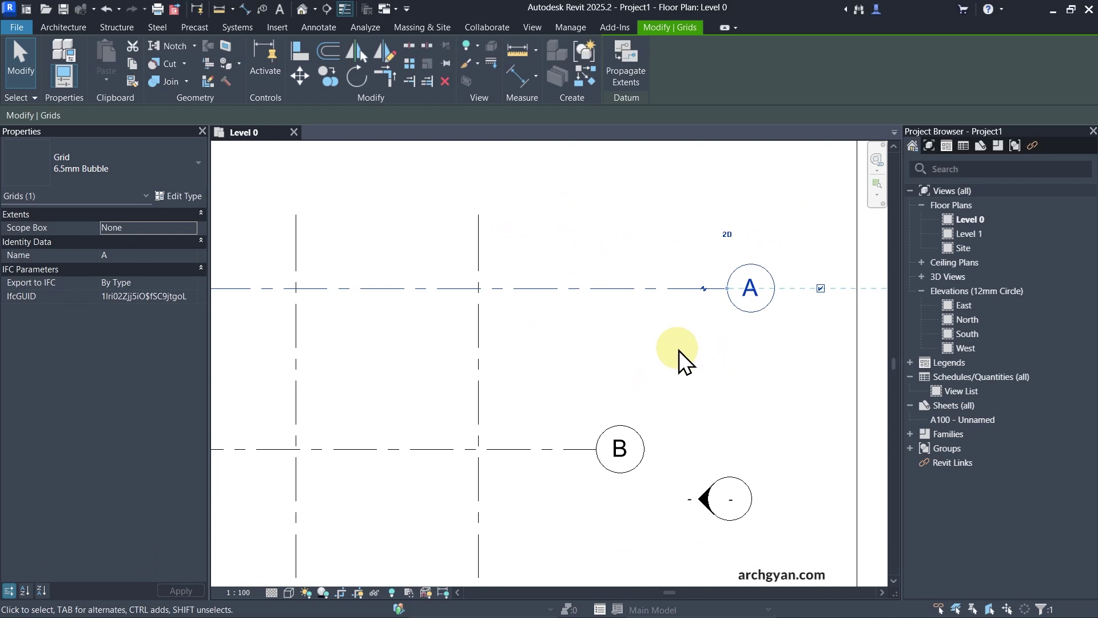
pyautogui.scroll(-3, 672, 345)
pyautogui.press('Escape')
pyautogui.press('Escape')
pyautogui.press('Escape')
pyautogui.press('Escape')
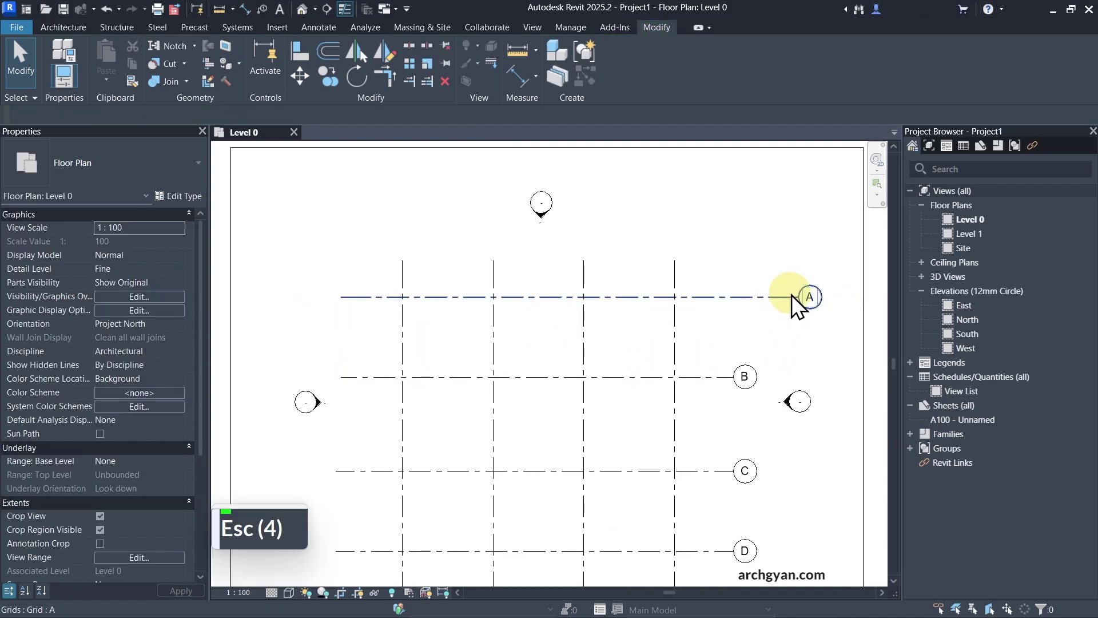
# - Show bubbles at the left ends of grids A and B
pyautogui.click(348, 301)
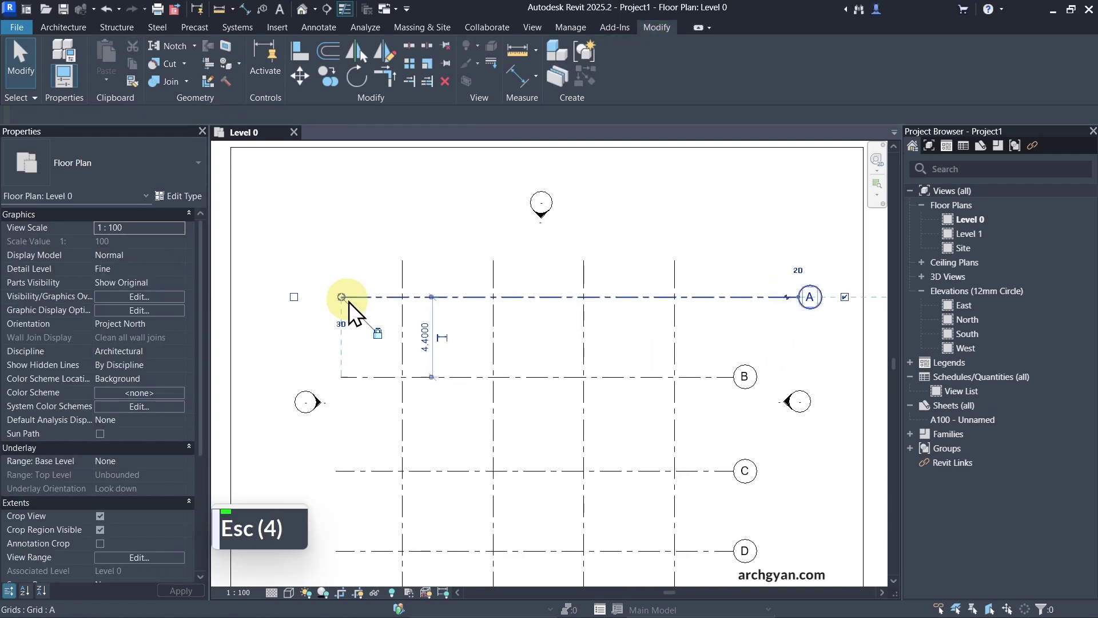
pyautogui.scroll(2, 294, 302)
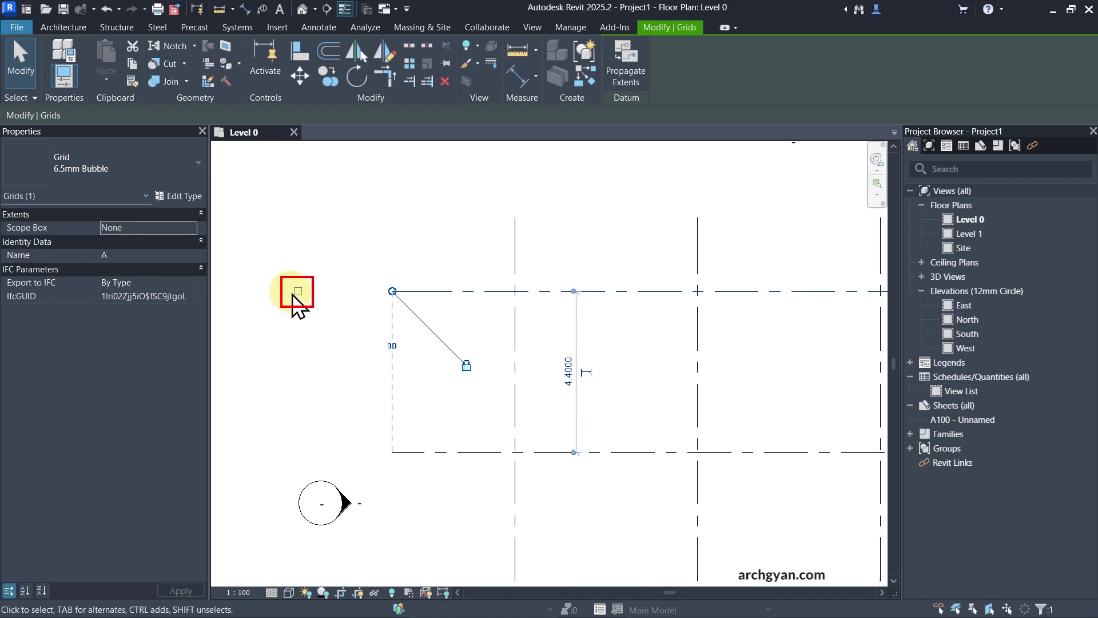
pyautogui.click(297, 293)
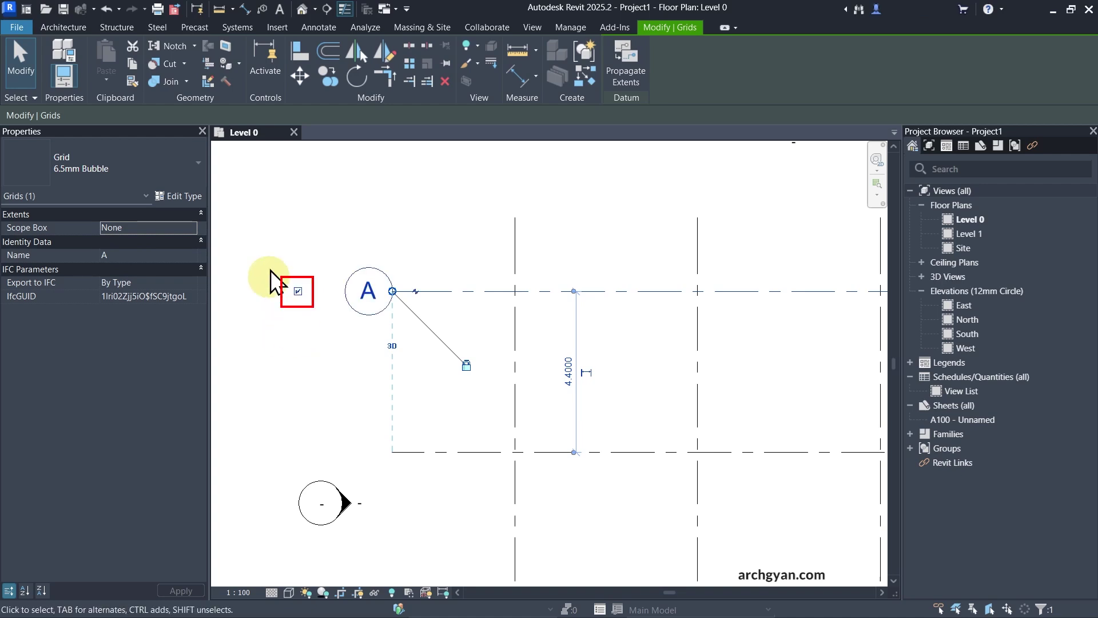
pyautogui.scroll(-1, 377, 290)
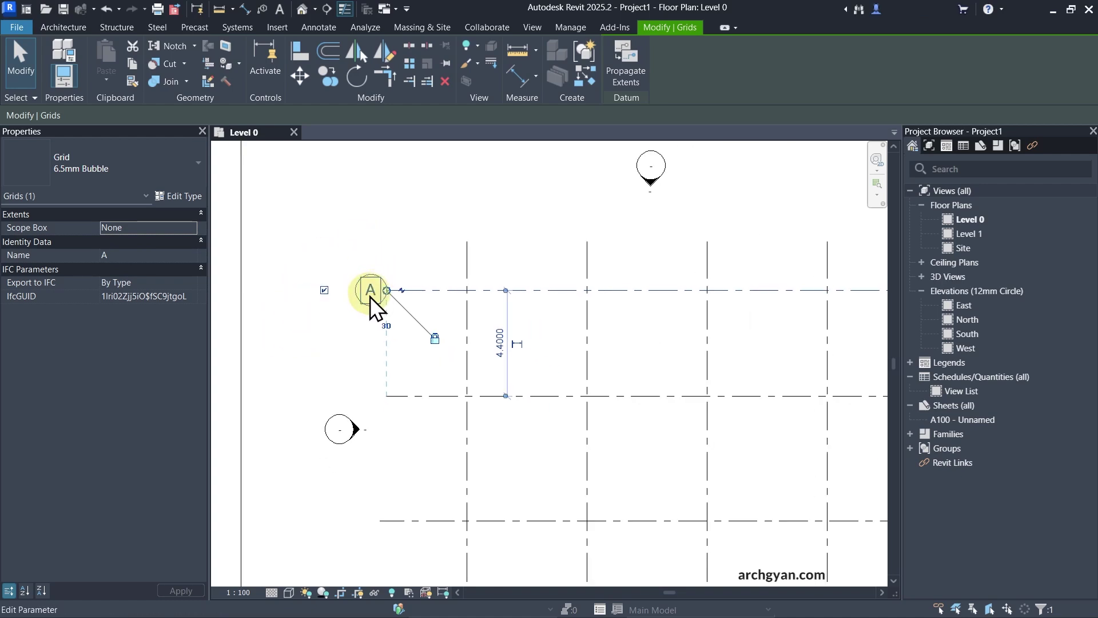
pyautogui.scroll(-1, 369, 296)
pyautogui.click(516, 372)
pyautogui.scroll(2, 360, 377)
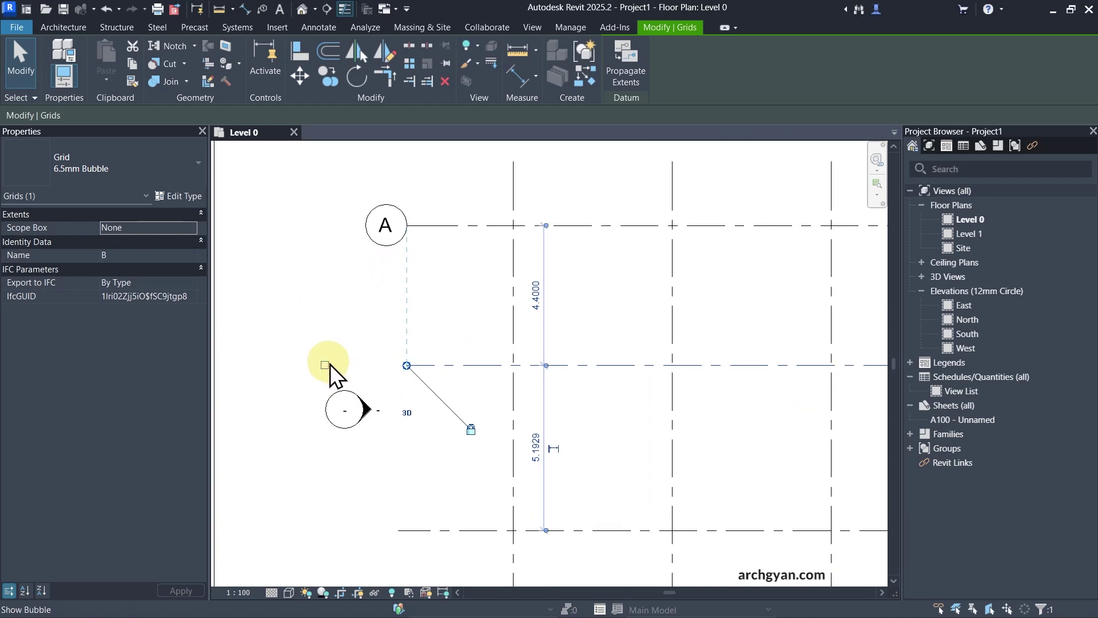
pyautogui.click(325, 365)
pyautogui.scroll(-3, 313, 293)
pyautogui.press('Escape')
pyautogui.press('Escape')
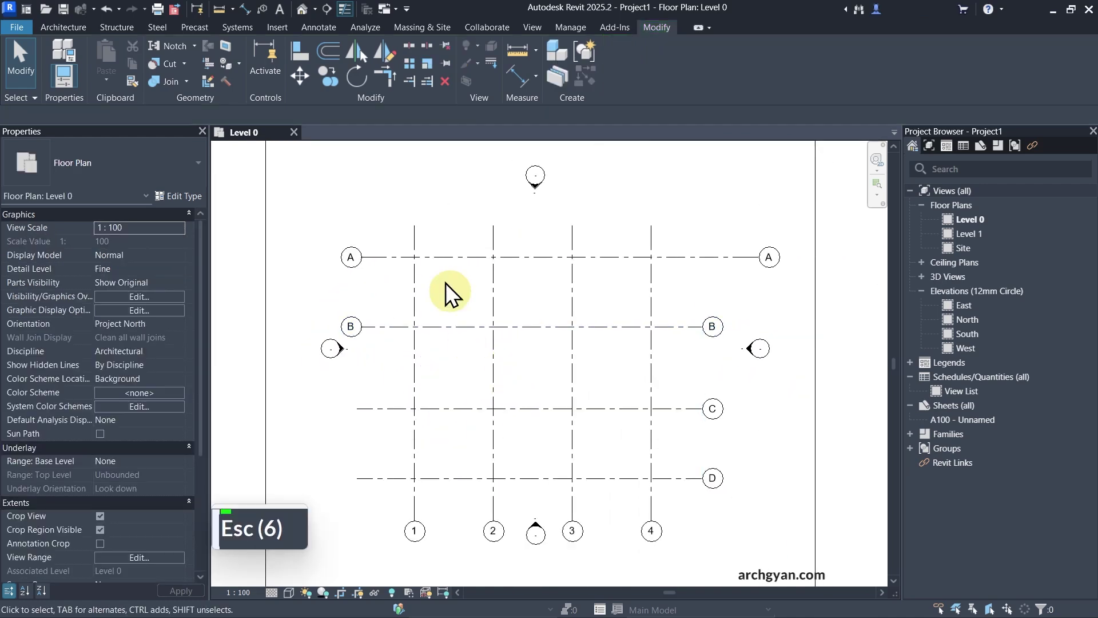
# - Show bubbles at the top ends of grids 1, 2, 3 and 4
pyautogui.click(414, 232)
pyautogui.click(414, 185)
pyautogui.click(493, 231)
pyautogui.click(493, 184)
pyautogui.click(572, 232)
pyautogui.click(572, 185)
pyautogui.click(651, 232)
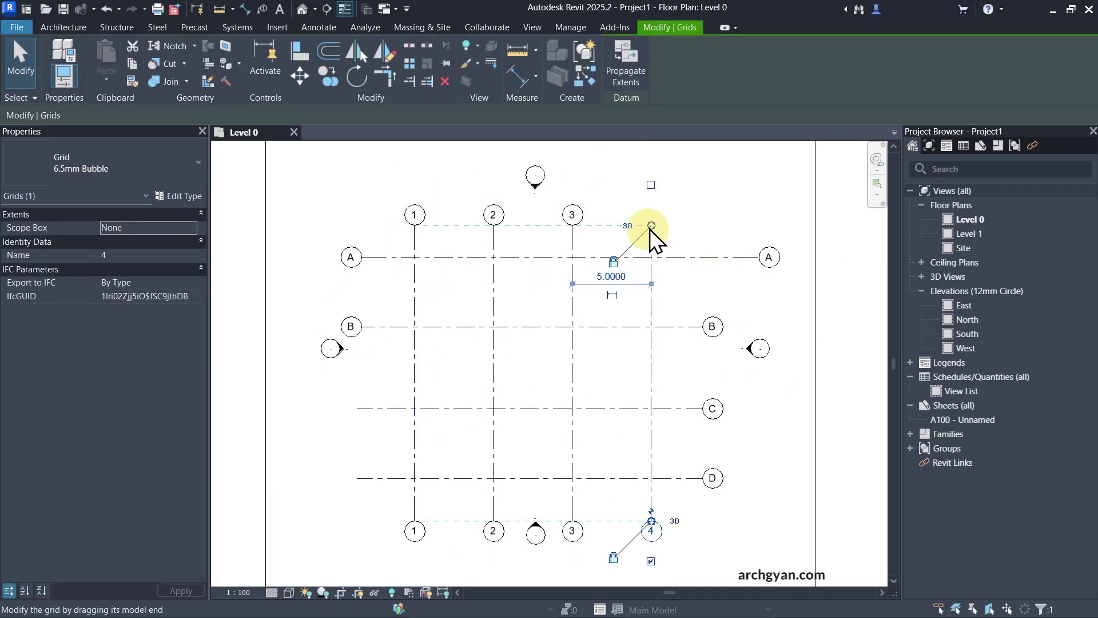
pyautogui.click(651, 184)
pyautogui.click(689, 296)
pyautogui.press('Escape')
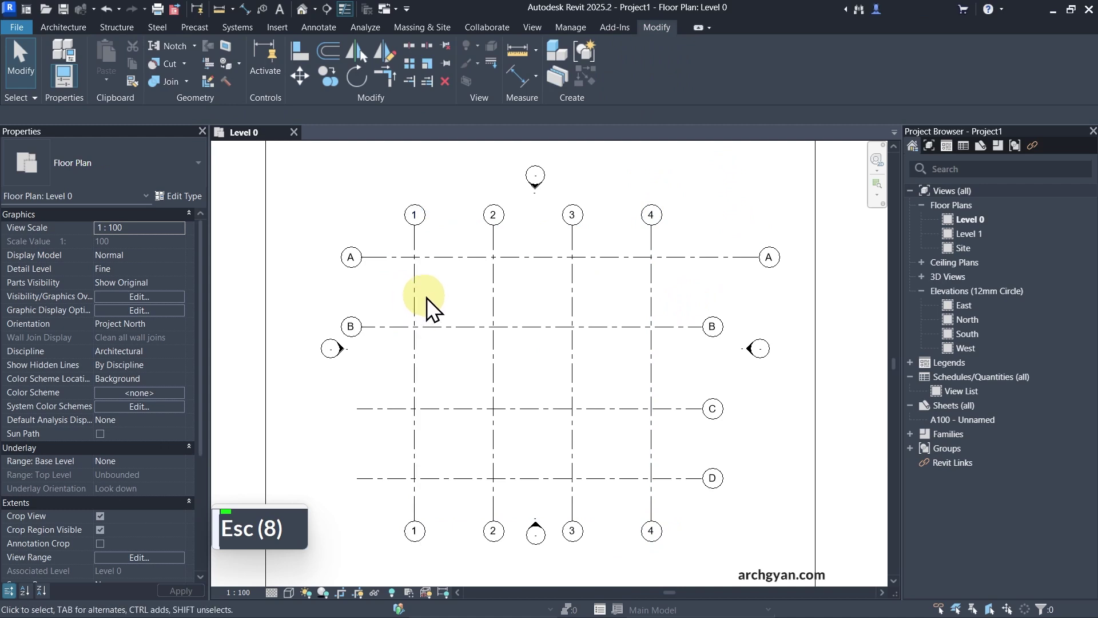
# - Duplicate grid 1's 6.5mm Bubble type as 'MPS Red Gridlines'
pyautogui.click(416, 290)
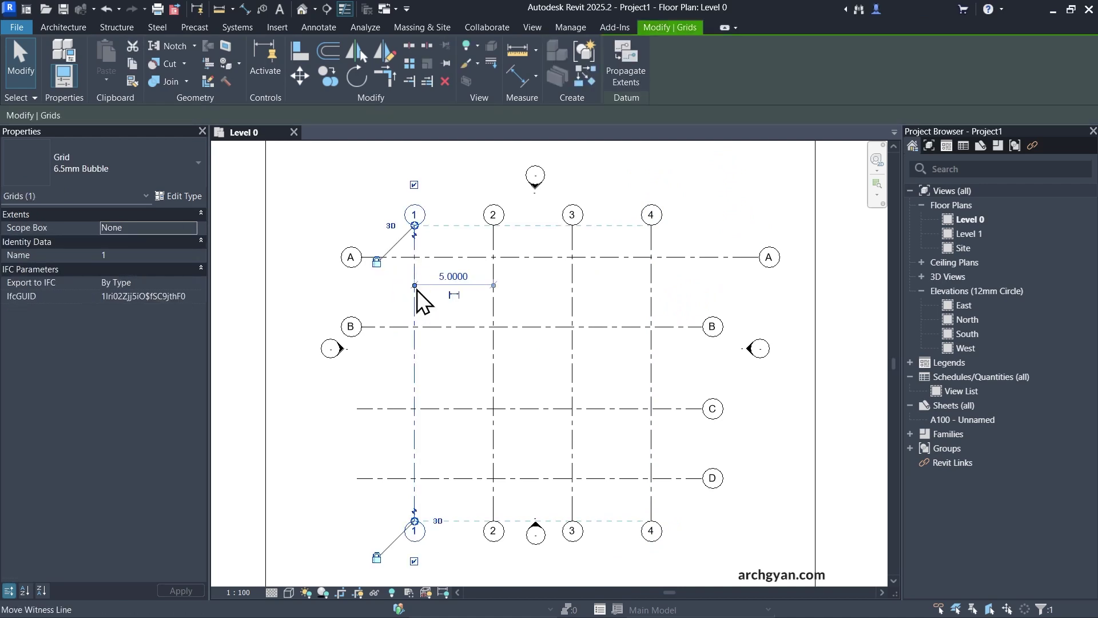
pyautogui.click(177, 198)
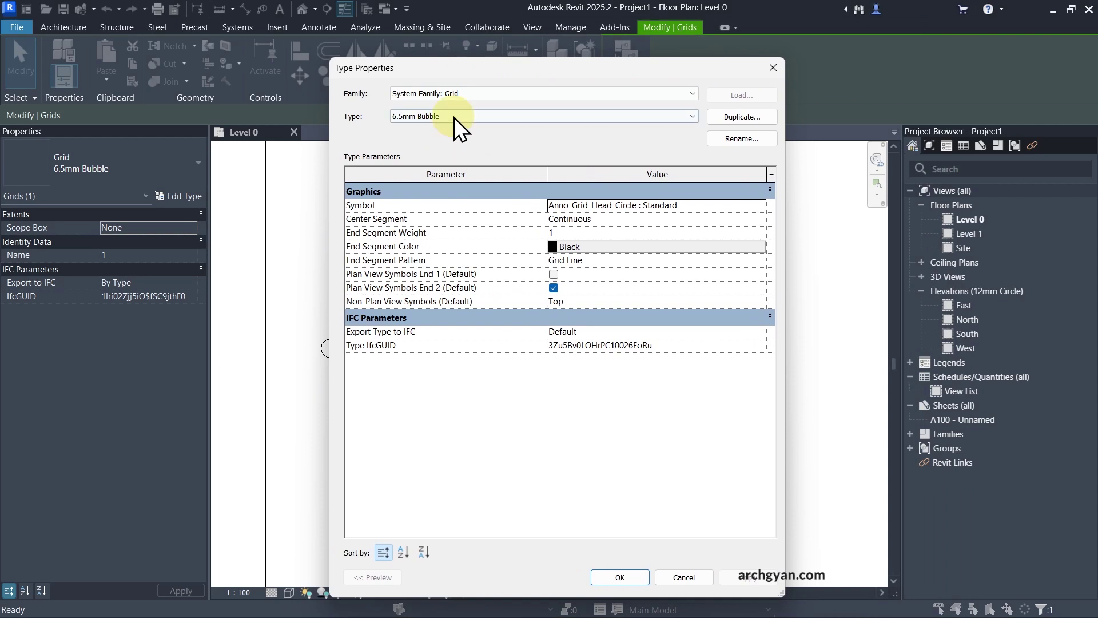
pyautogui.click(455, 116)
pyautogui.click(361, 146)
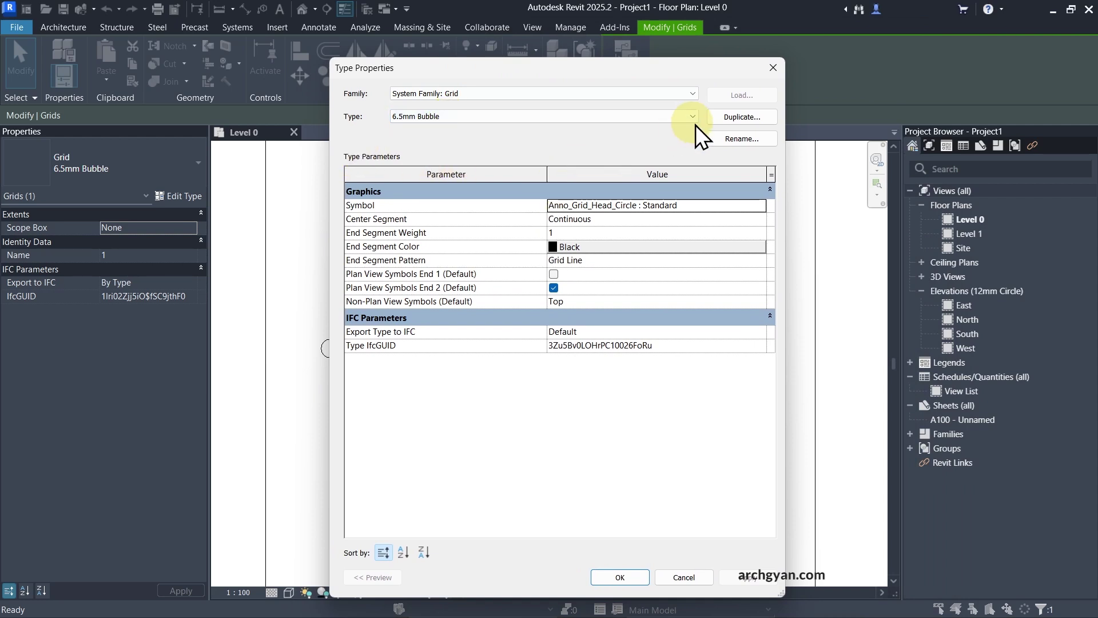
pyautogui.click(738, 119)
pyautogui.write('mps')
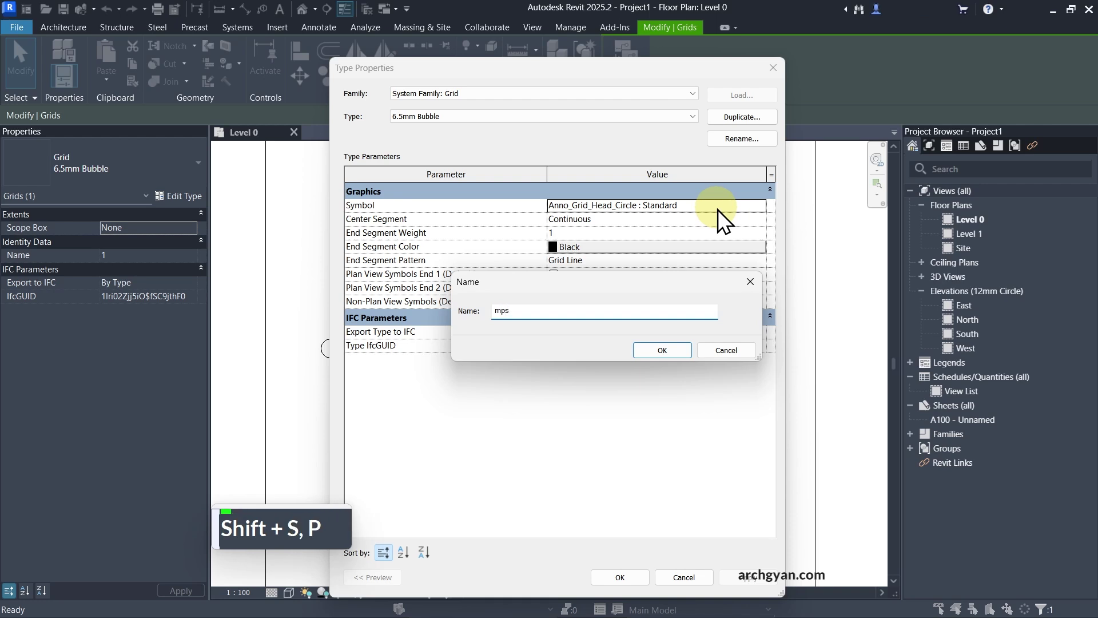
pyautogui.press('BackSpace')
pyautogui.write('M')
pyautogui.press('BackSpace')
pyautogui.write('MPS R')
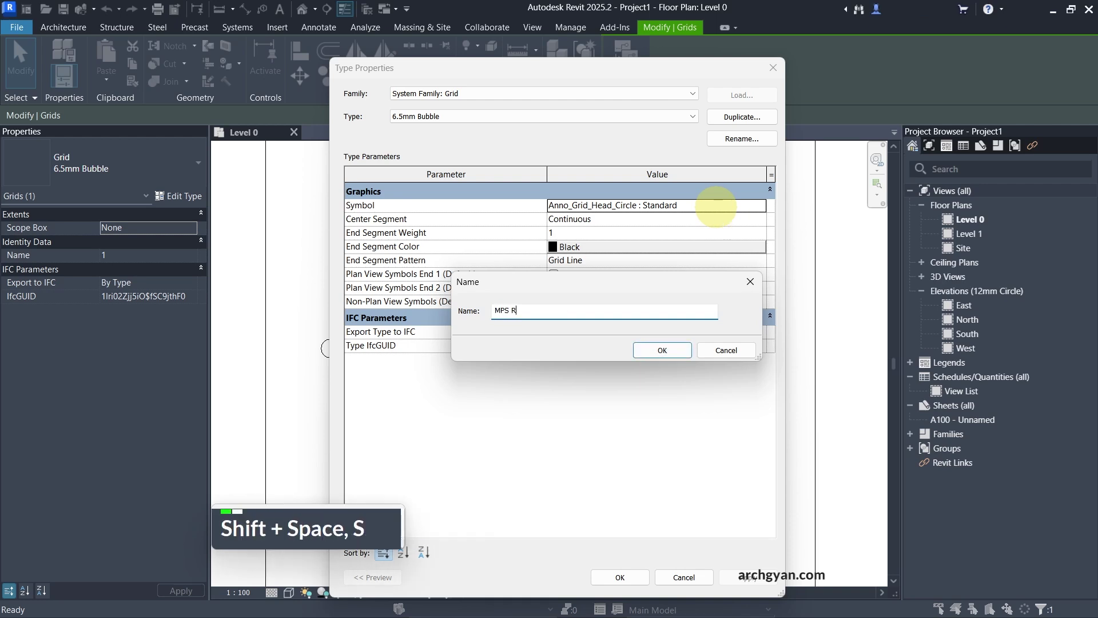
pyautogui.write('ed Gridlines')
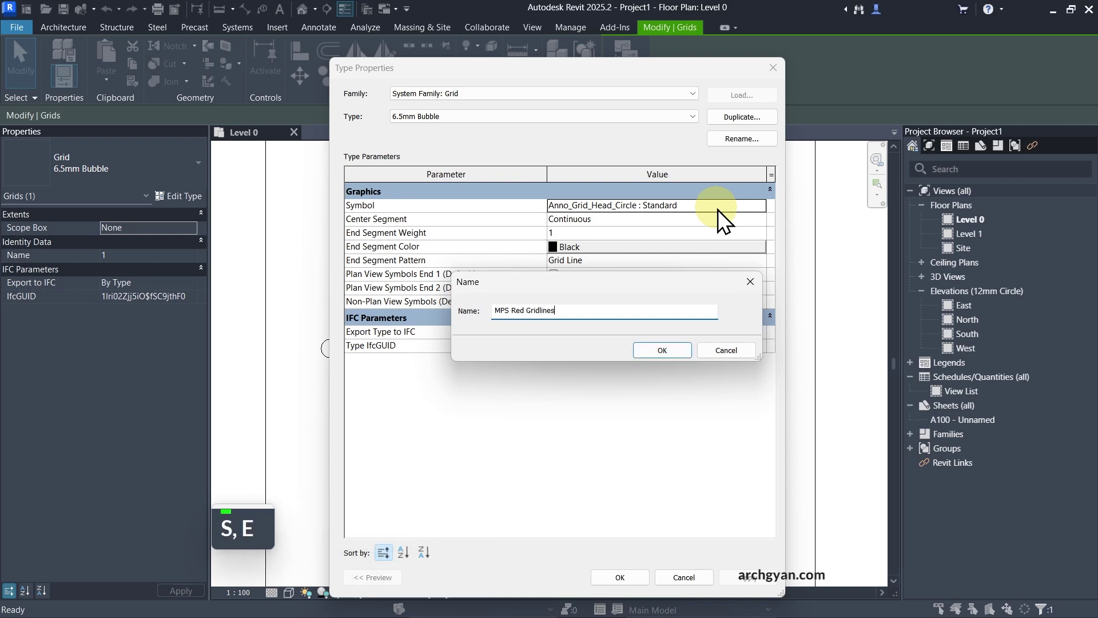
pyautogui.press('Return')
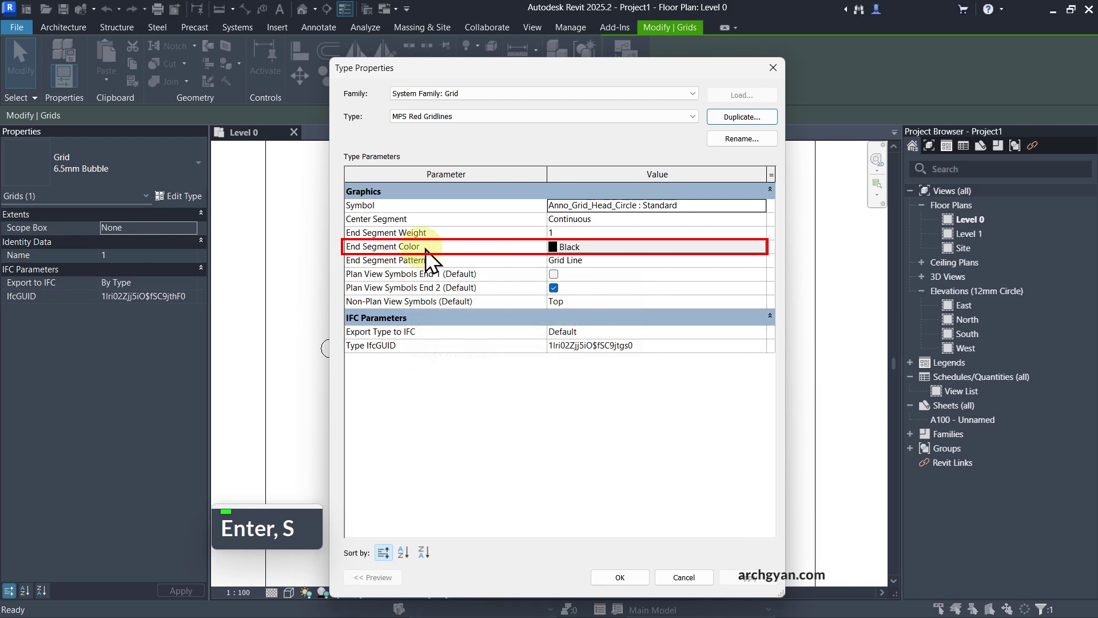
# - Set the new type's End Segment Color to Red and apply it
pyautogui.click(569, 248)
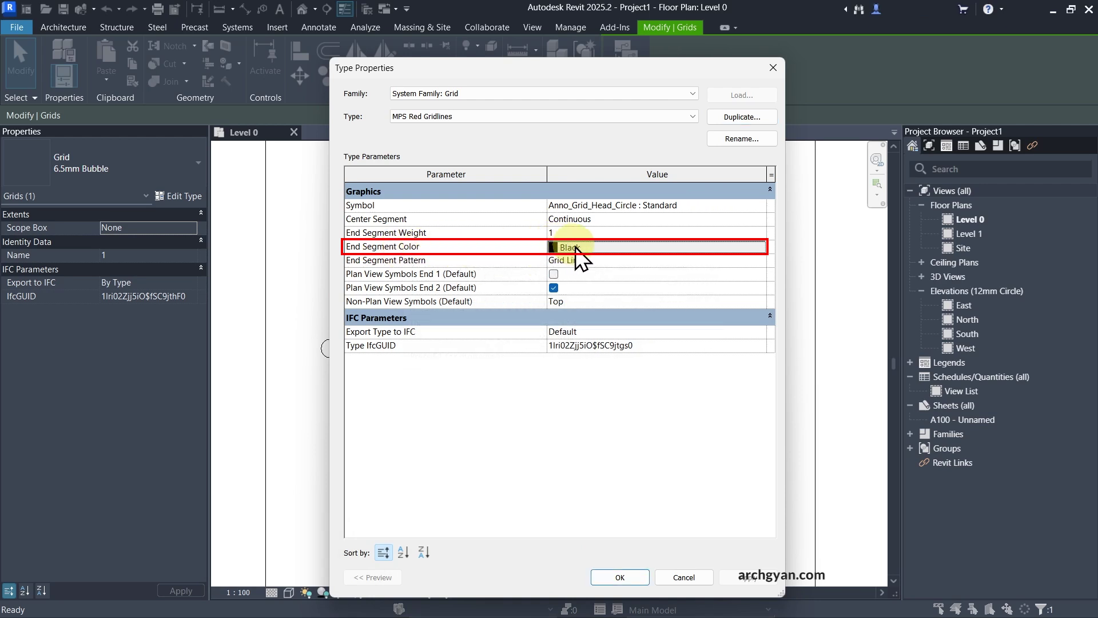
pyautogui.click(570, 248)
pyautogui.click(418, 247)
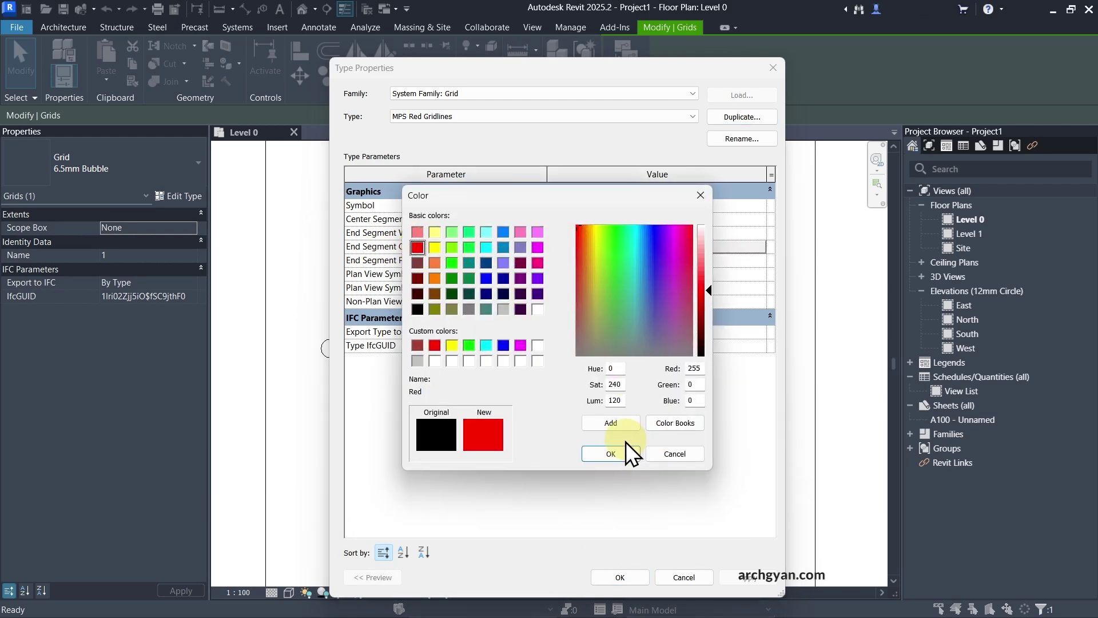
pyautogui.click(612, 453)
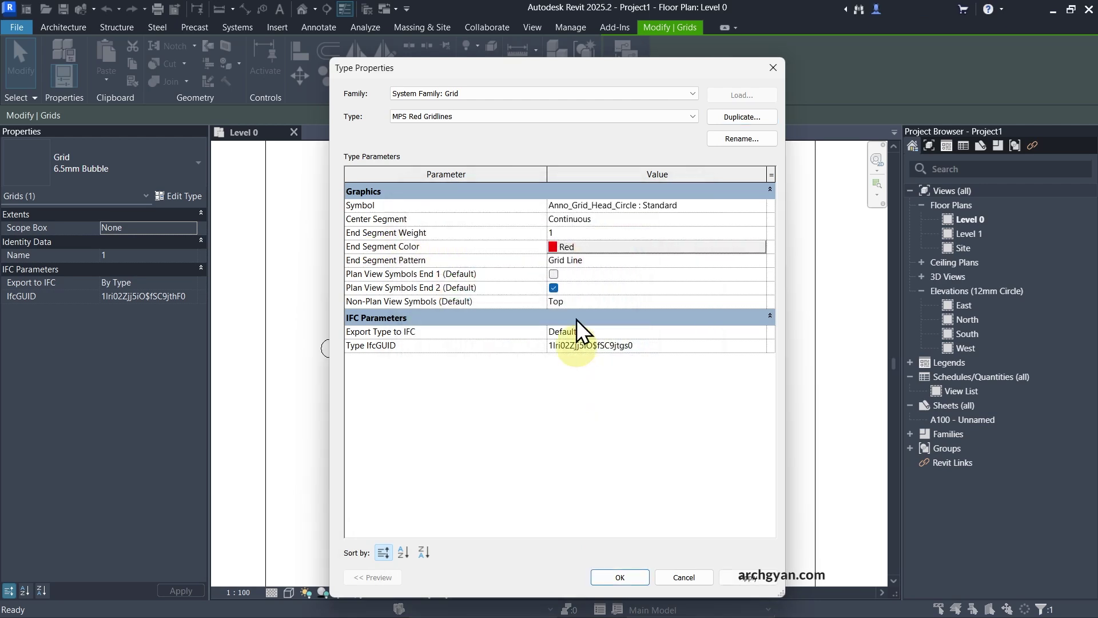
pyautogui.click(623, 576)
# - Window-select the plan's grids and switch them all to the MPS Red Gridlines type
pyautogui.click(300, 345)
pyautogui.scroll(3, 385, 283)
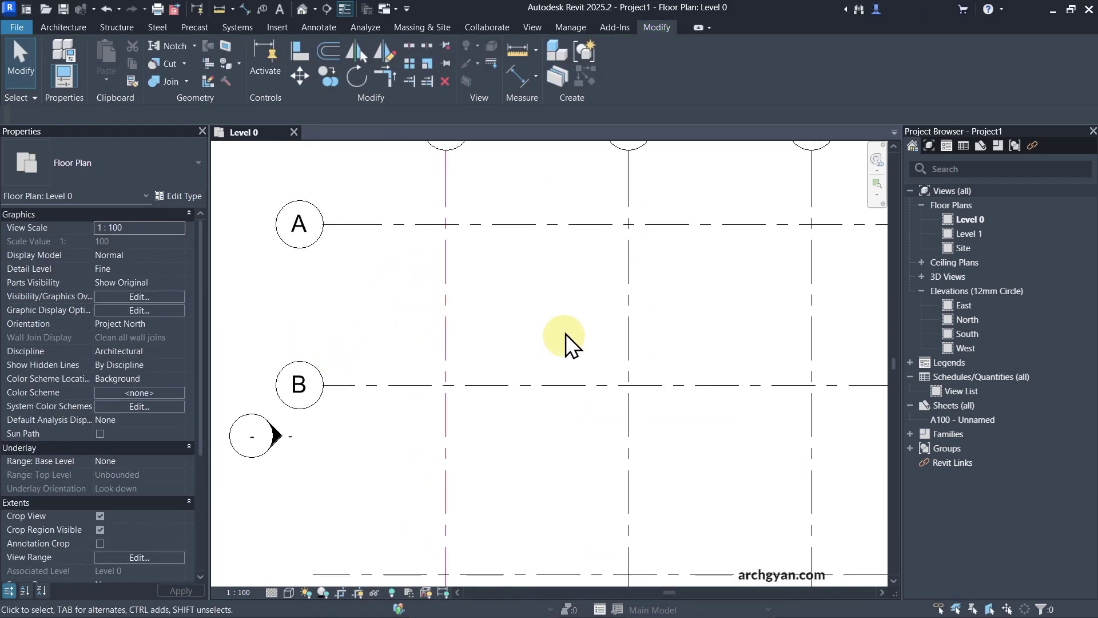
pyautogui.moveTo(454, 121); pyautogui.dragTo(458, 207, button='middle')
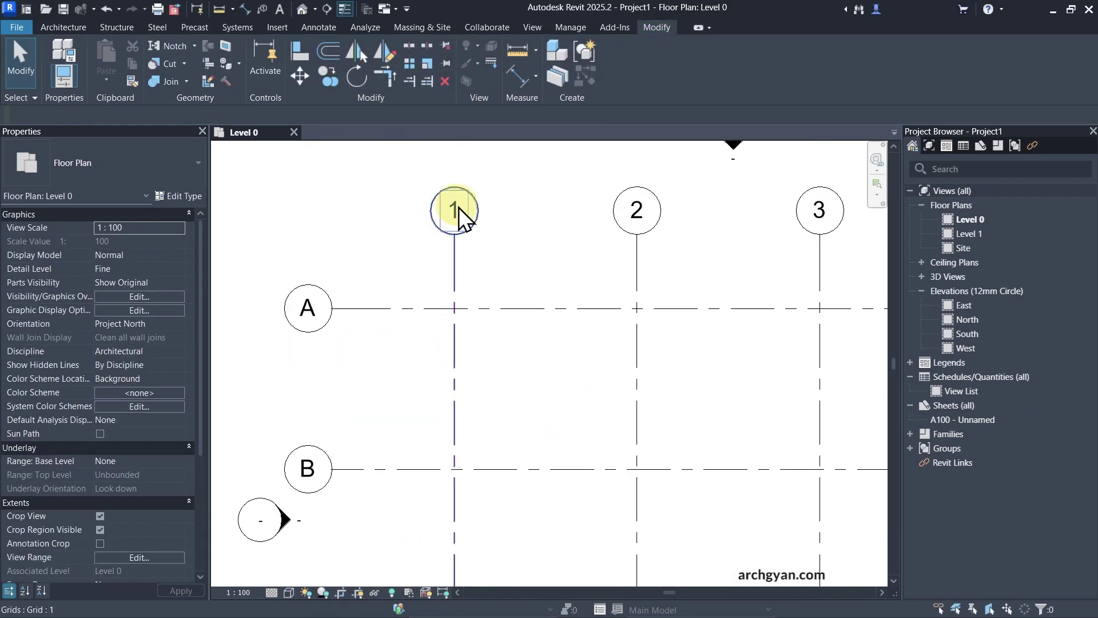
pyautogui.click(456, 265)
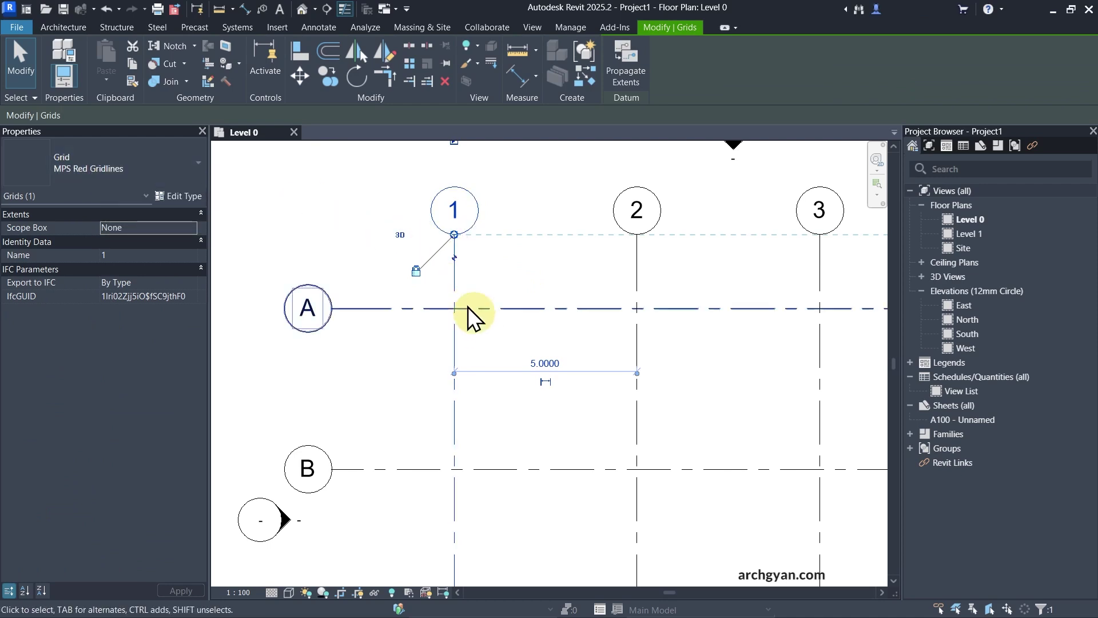
pyautogui.scroll(-3, 486, 316)
pyautogui.click(584, 338)
pyautogui.scroll(-1, 562, 355)
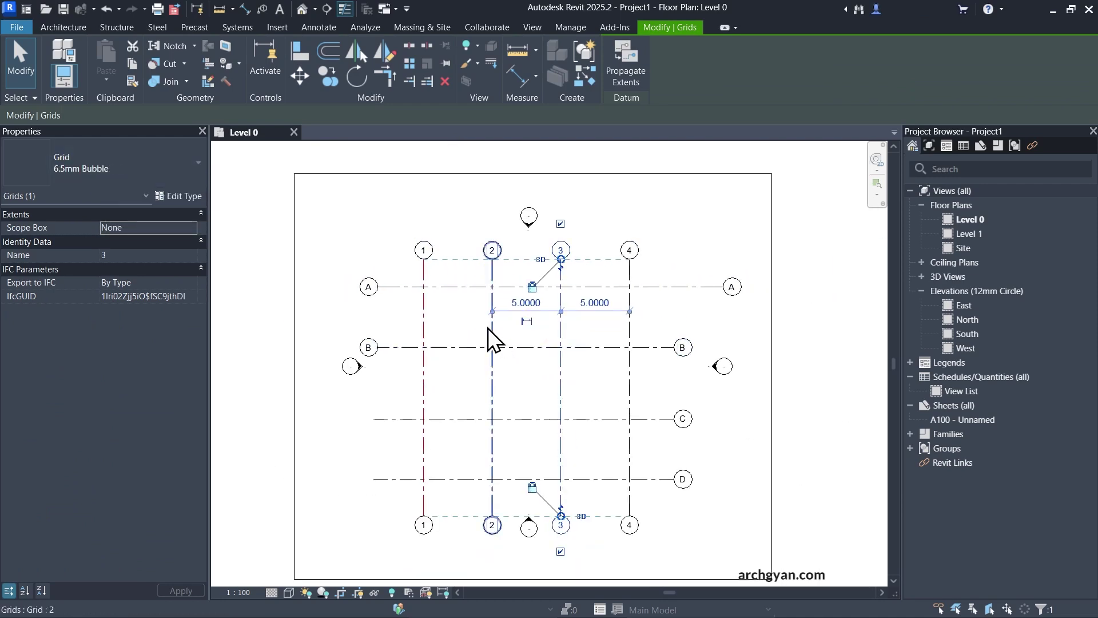
pyautogui.press('Escape')
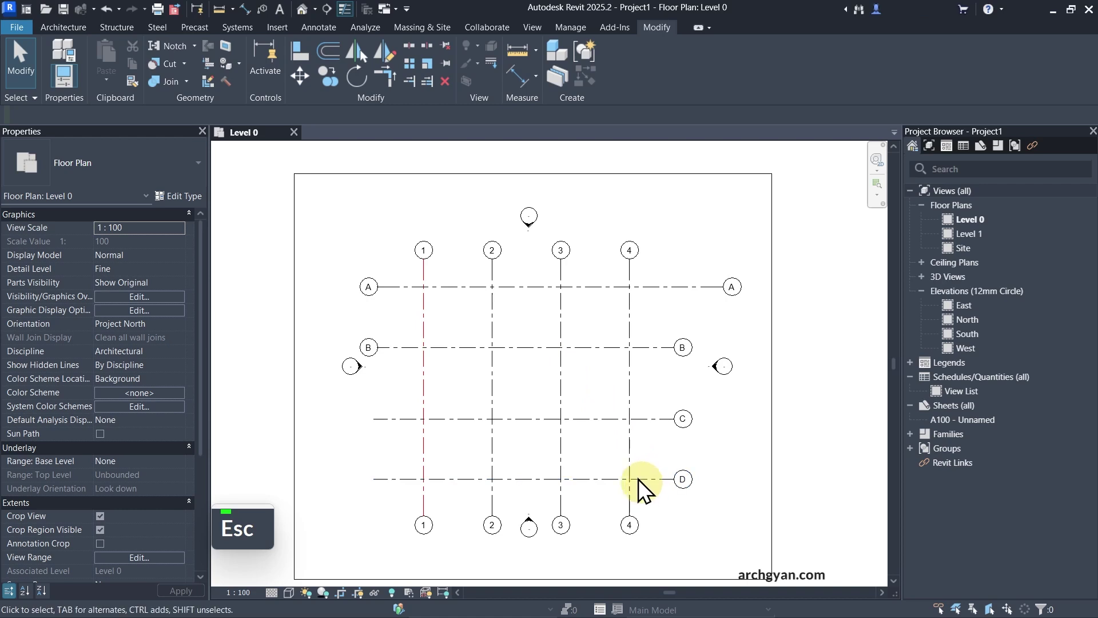
pyautogui.moveTo(638, 479); pyautogui.dragTo(466, 283)
pyautogui.click(123, 164)
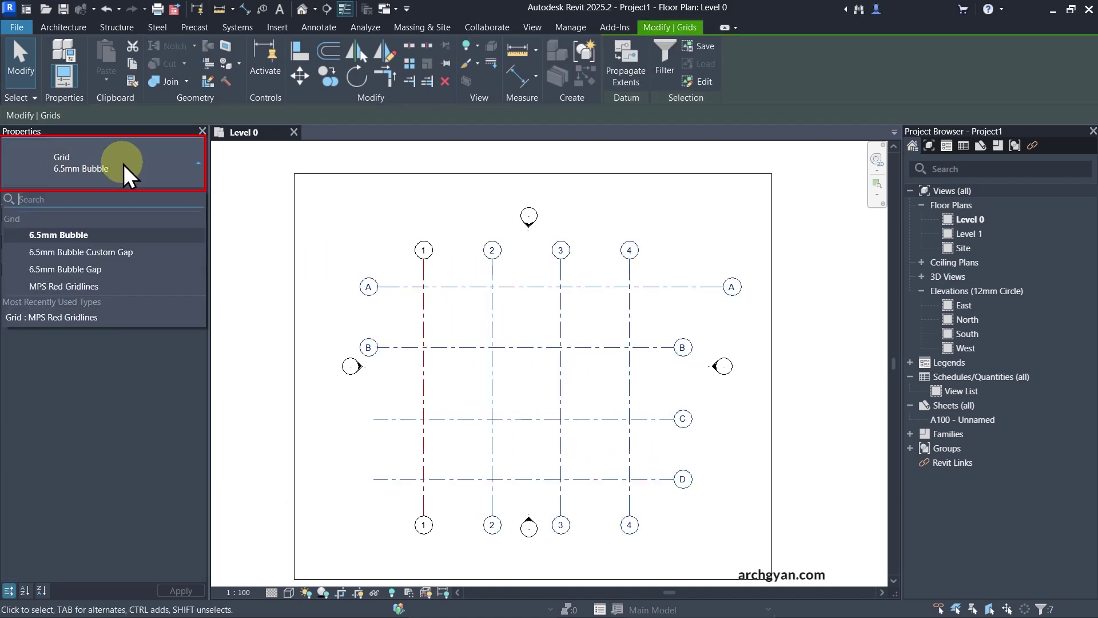
pyautogui.click(64, 286)
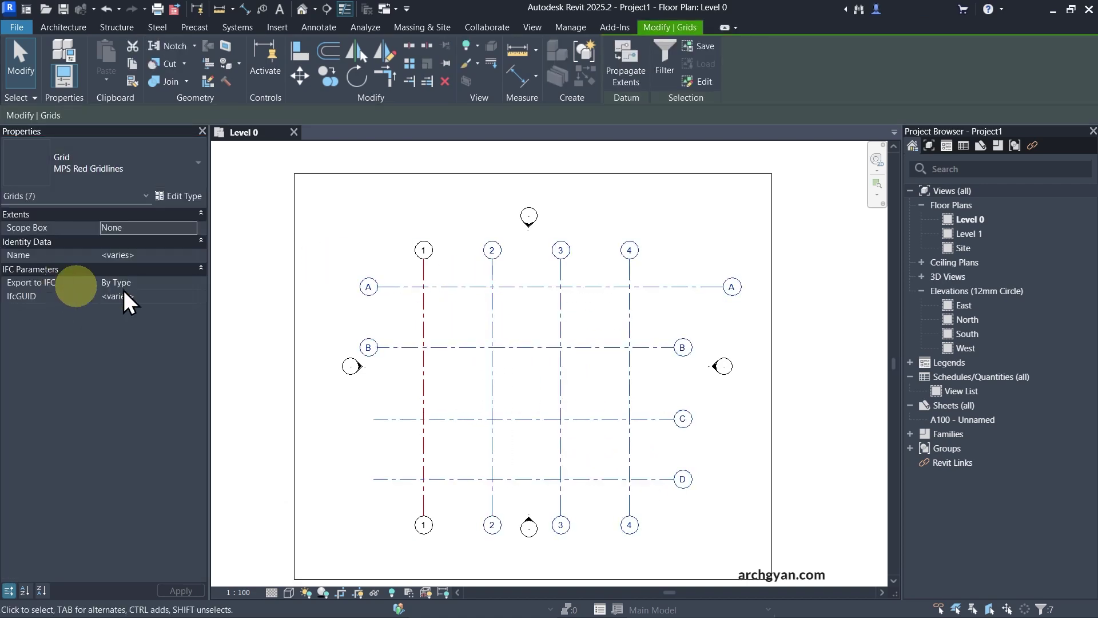
pyautogui.click(343, 252)
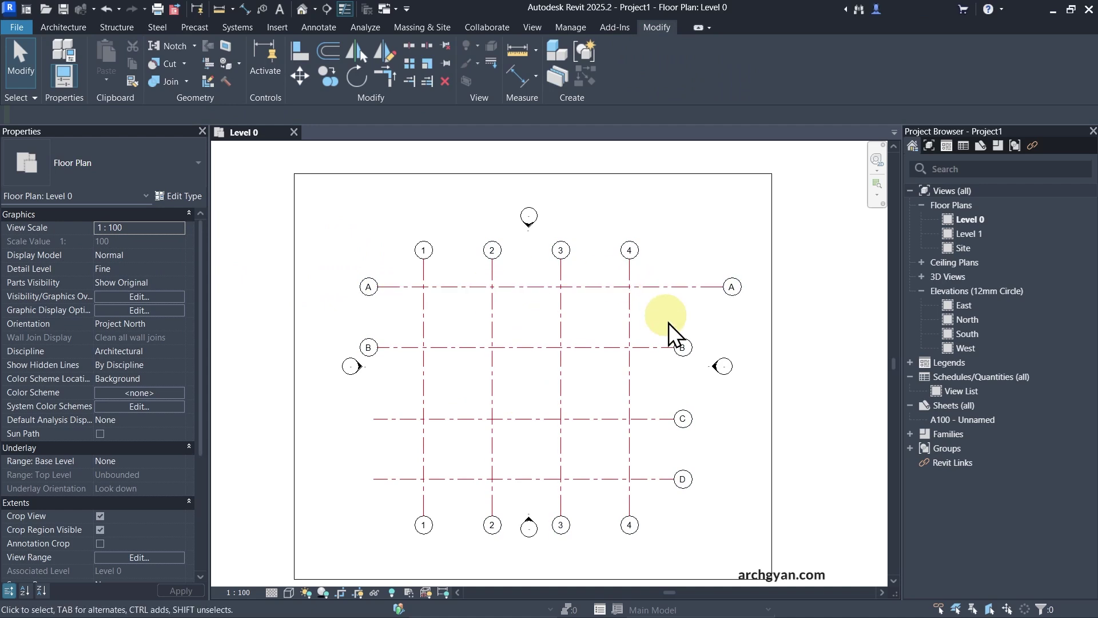
# - Check grid 1's bubbles at the bottom and top of the plan, then select gridline 1 alone
pyautogui.scroll(4, 389, 288)
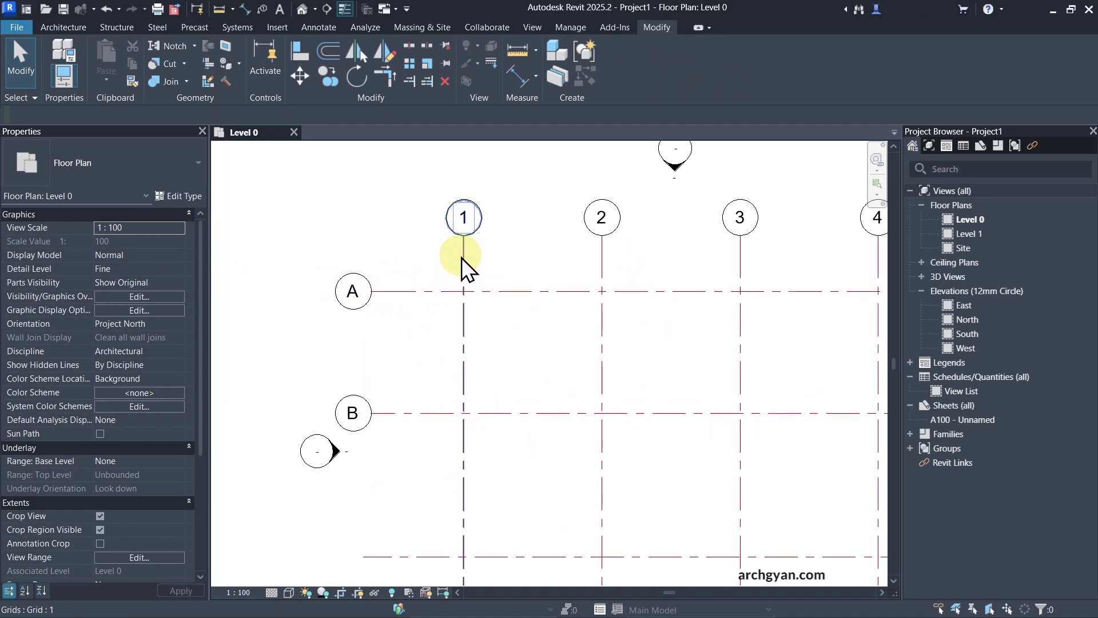
pyautogui.scroll(2, 465, 252)
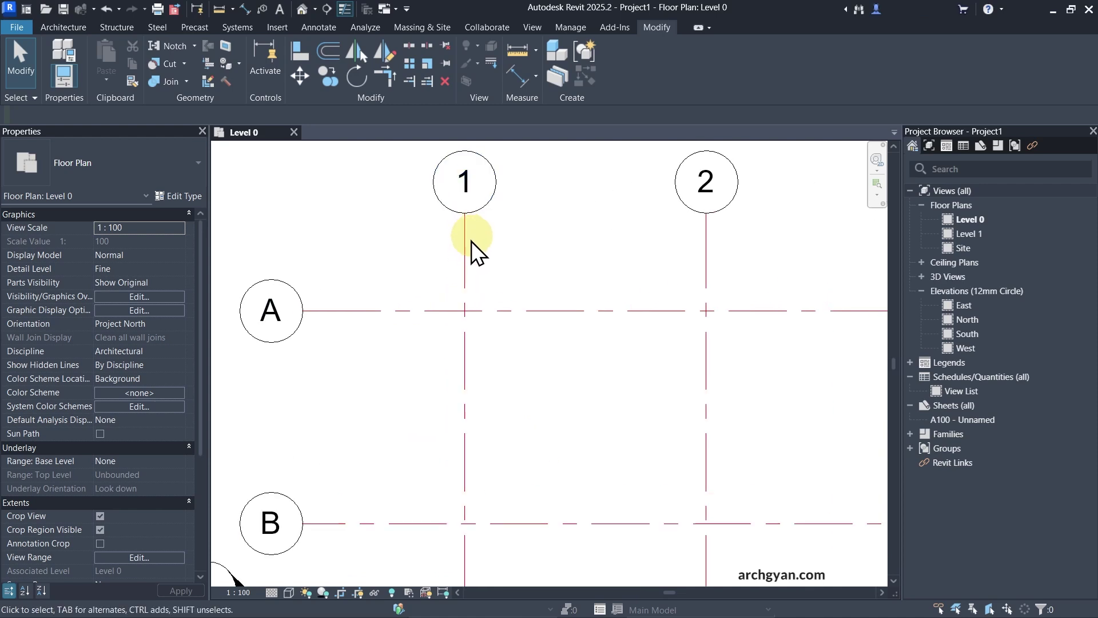
pyautogui.scroll(-2, 463, 206)
pyautogui.moveTo(627, 444); pyautogui.dragTo(511, 412, button='middle')
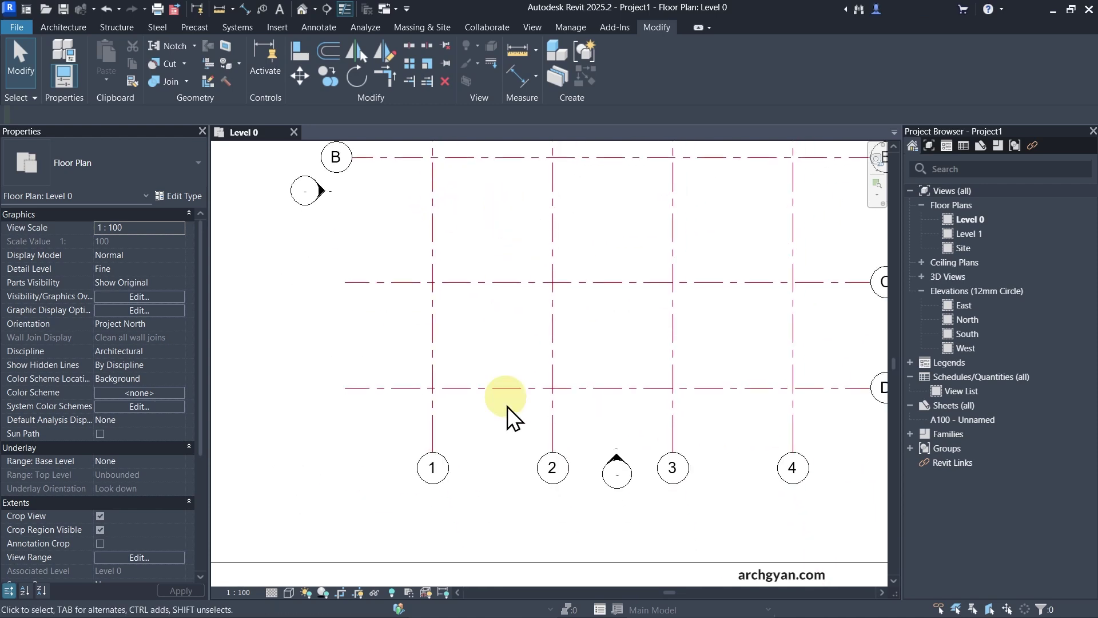
pyautogui.scroll(2, 429, 396)
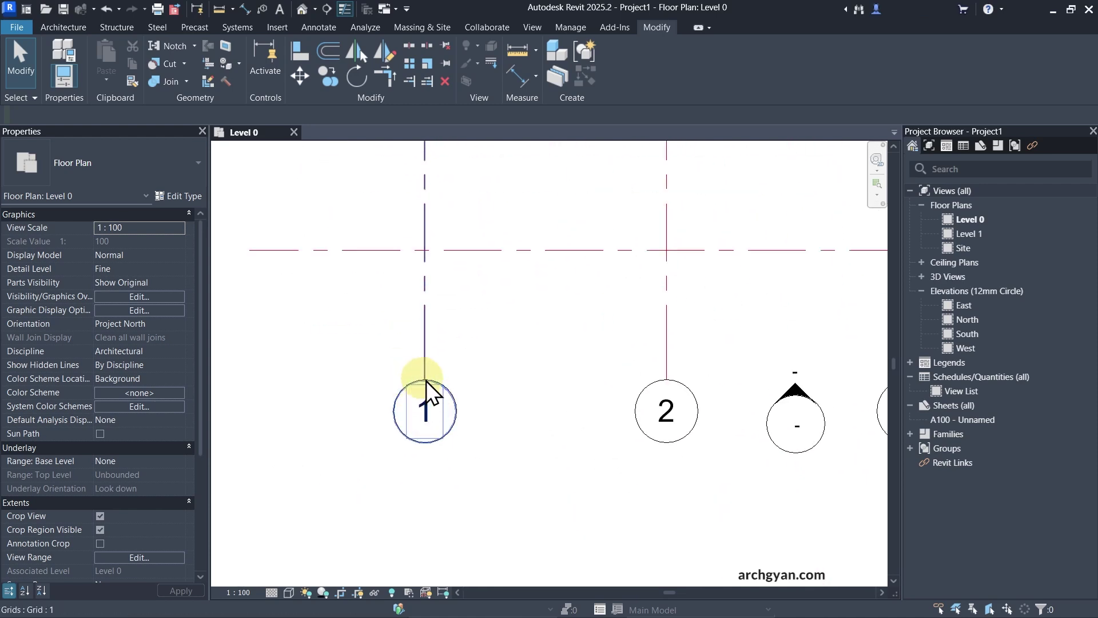
pyautogui.scroll(2, 446, 401)
pyautogui.click(432, 398)
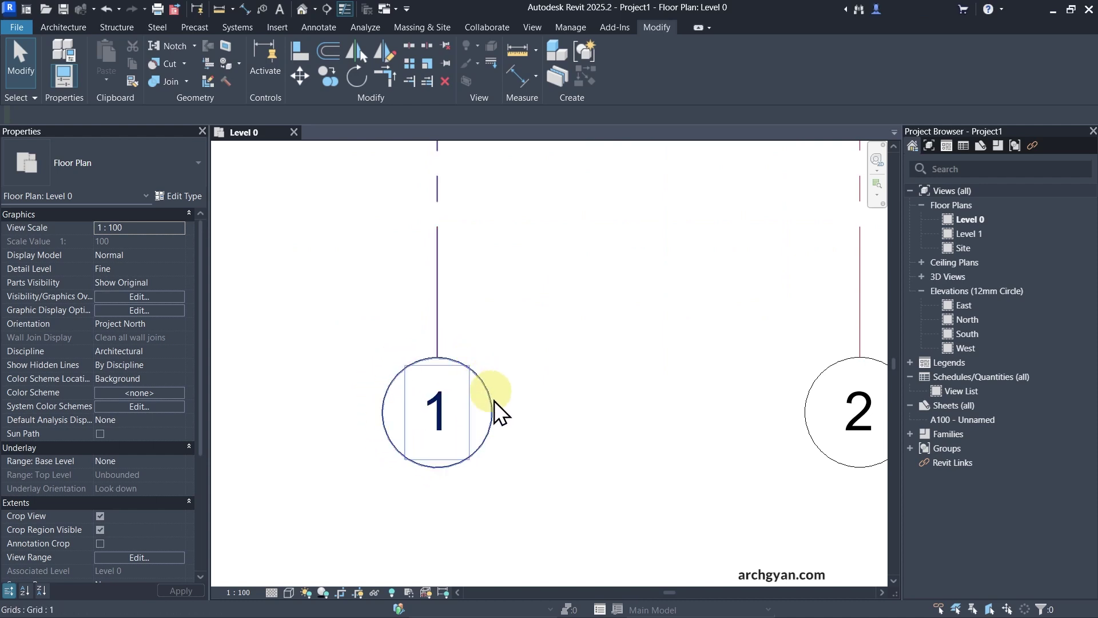
pyautogui.scroll(-3, 385, 393)
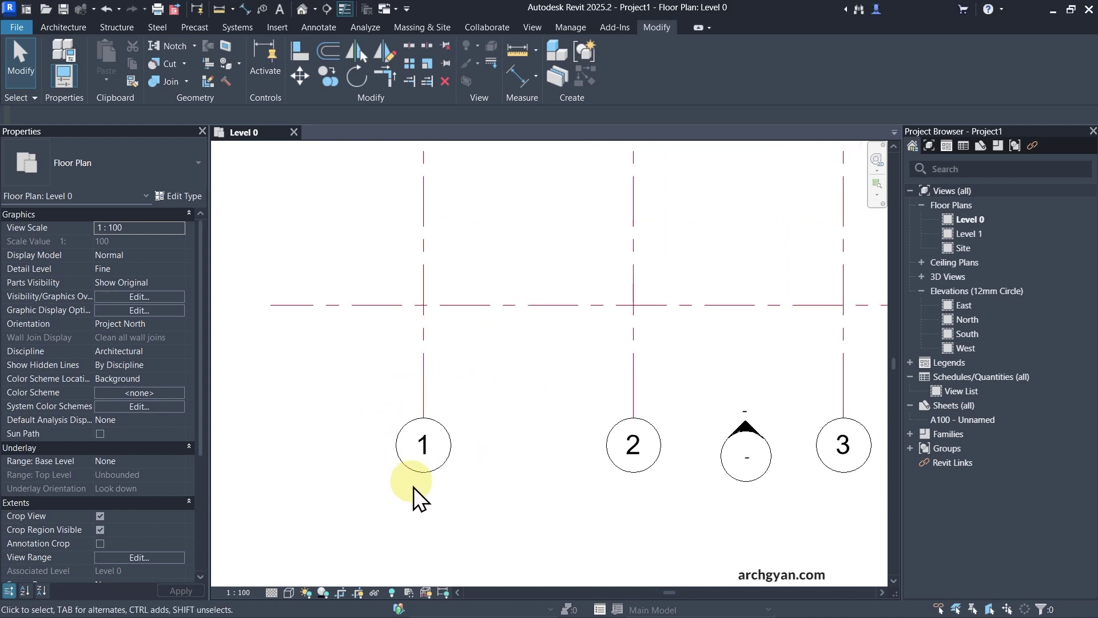
pyautogui.moveTo(413, 486); pyautogui.dragTo(461, 305, button='middle')
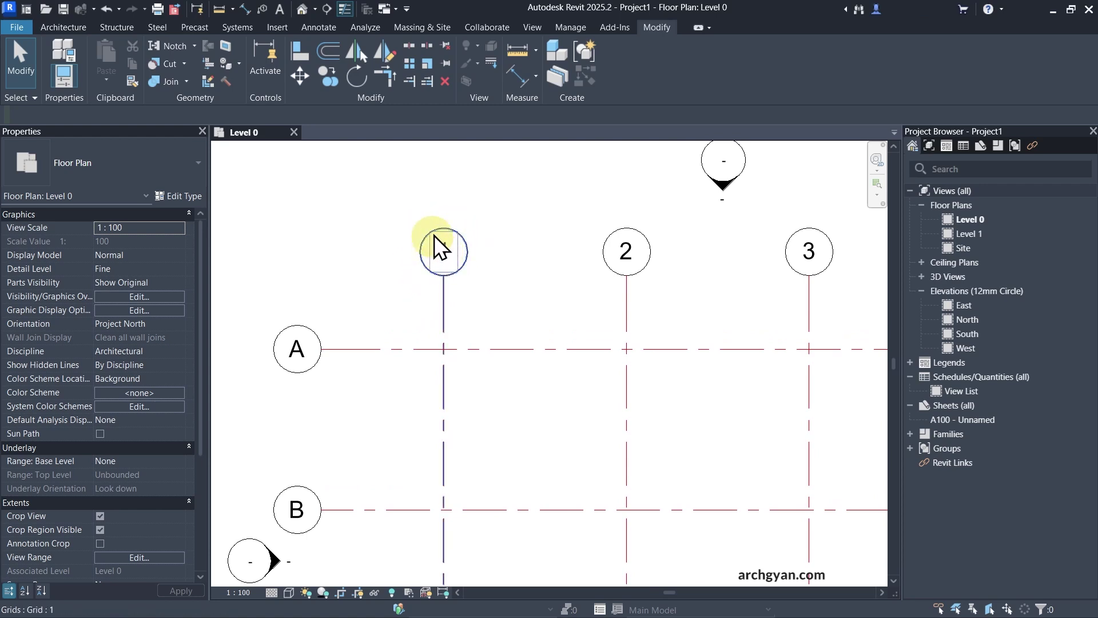
pyautogui.click(446, 297)
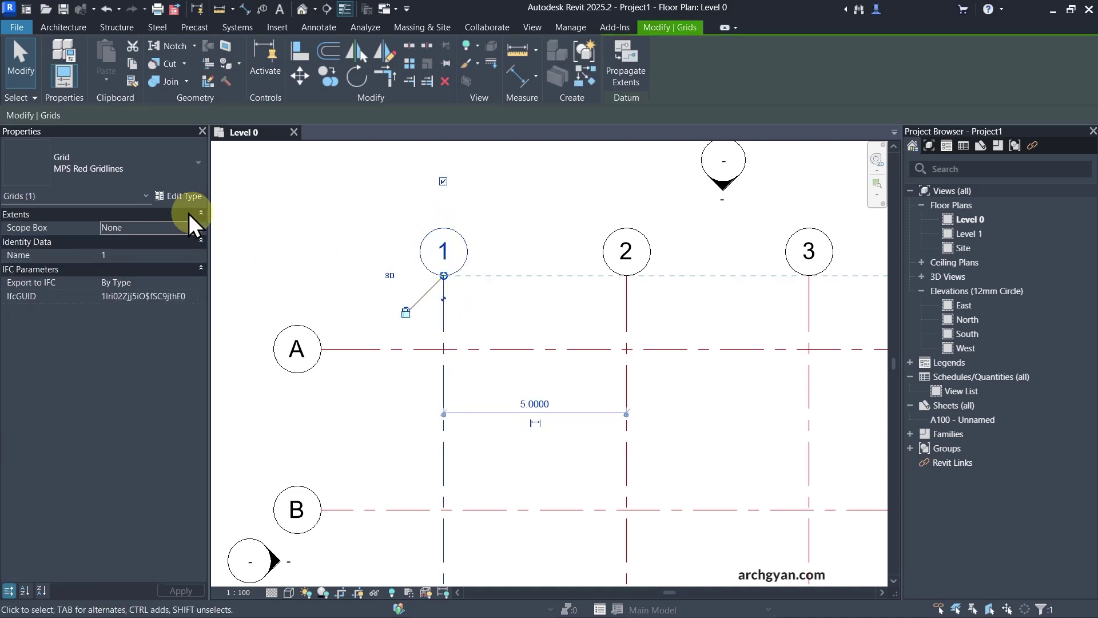
# - Copy the Symbol value 'Anno_Grid_Head_Circle : Standard' from the MPS Red Gridlines type properties
pyautogui.click(180, 198)
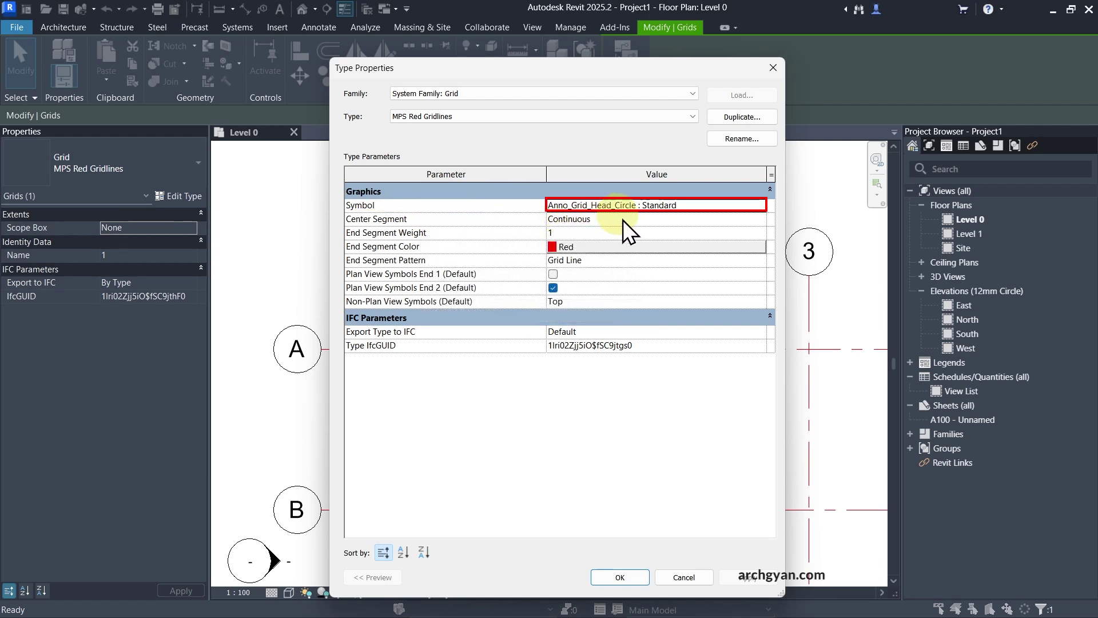
pyautogui.click(724, 206)
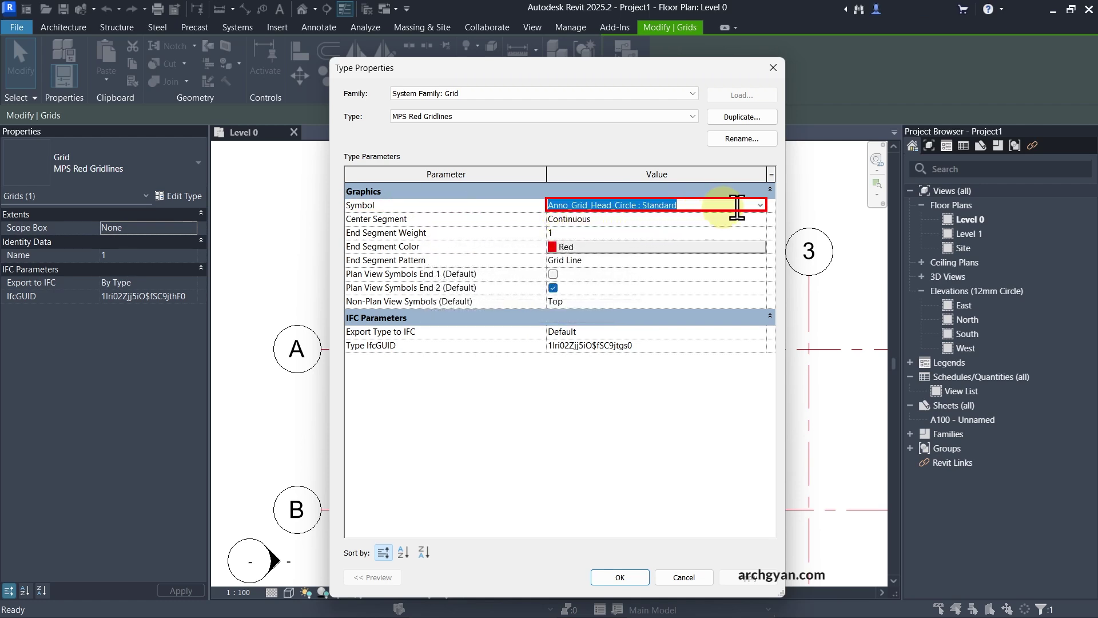
pyautogui.click(760, 206)
pyautogui.click(760, 206)
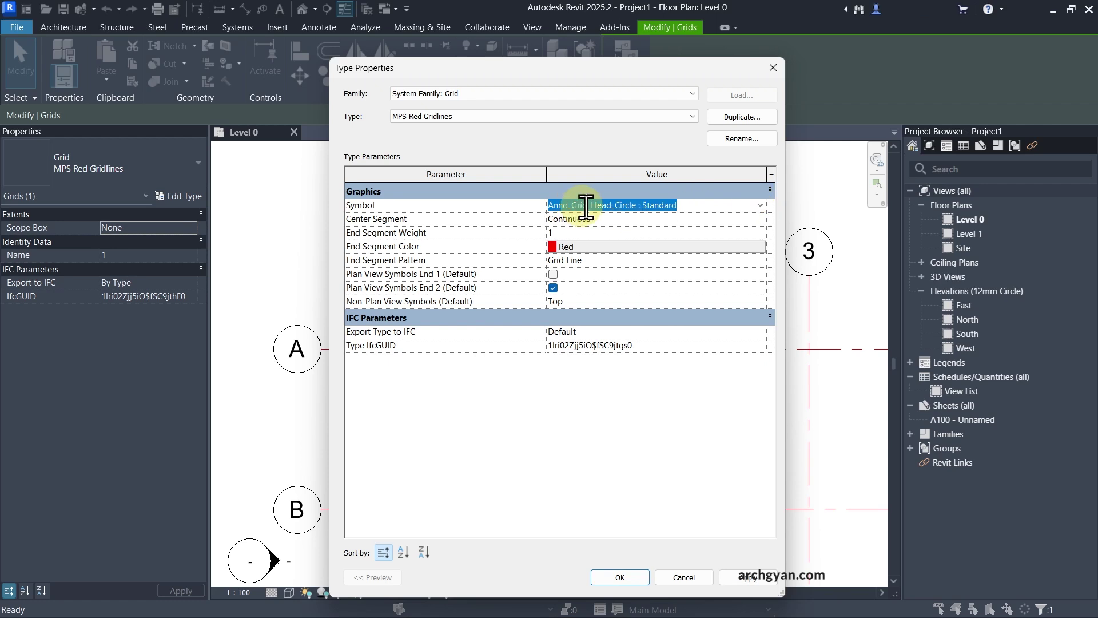
pyautogui.moveTo(669, 204); pyautogui.dragTo(429, 196)
pyautogui.hotkey('ctrl', 'c')
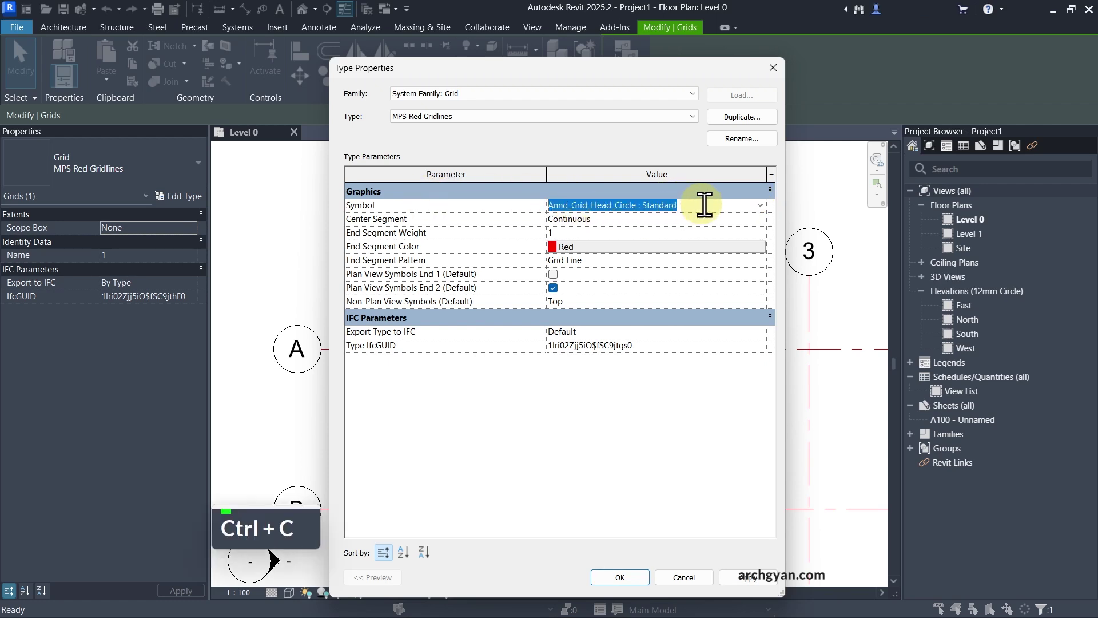
pyautogui.click(704, 204)
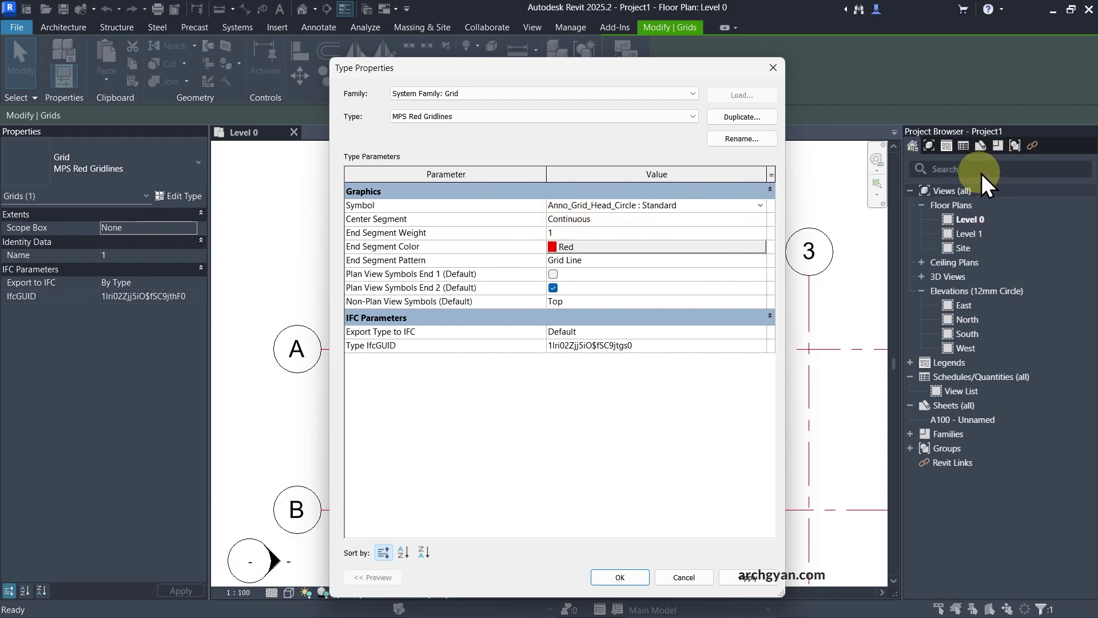
pyautogui.click(769, 70)
pyautogui.click(942, 167)
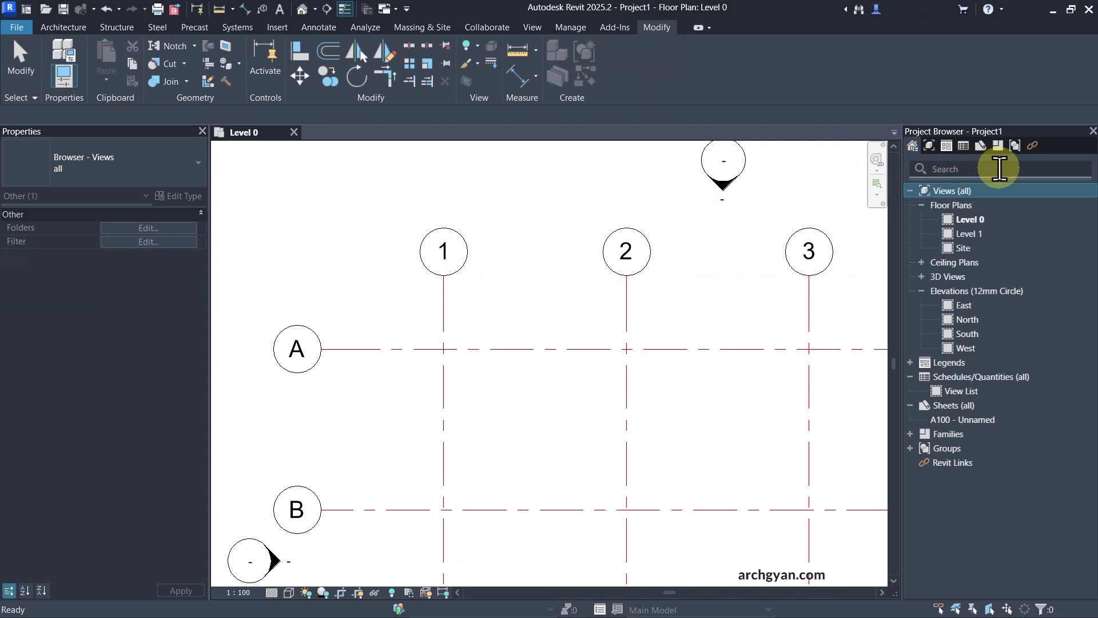
# - Search the Project Browser for 'Anno_Grid' and edit the Anno_Grid_Head_Circle family
pyautogui.hotkey('ctrl', 'v')
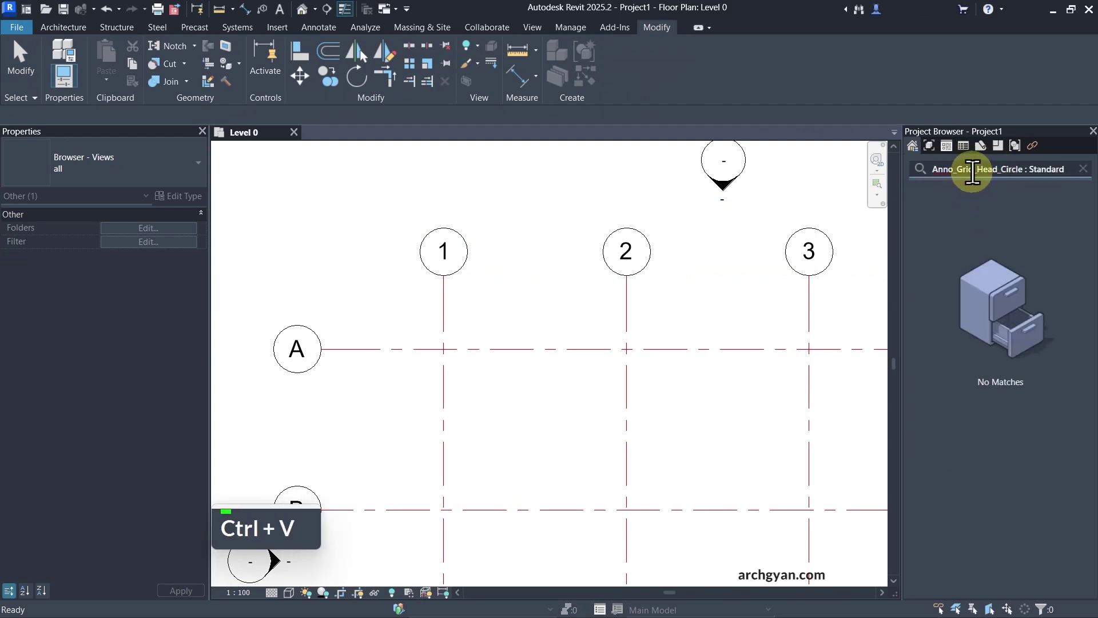
pyautogui.moveTo(976, 169); pyautogui.dragTo(1064, 170)
pyautogui.press('BackSpace')
pyautogui.press('BackSpace')
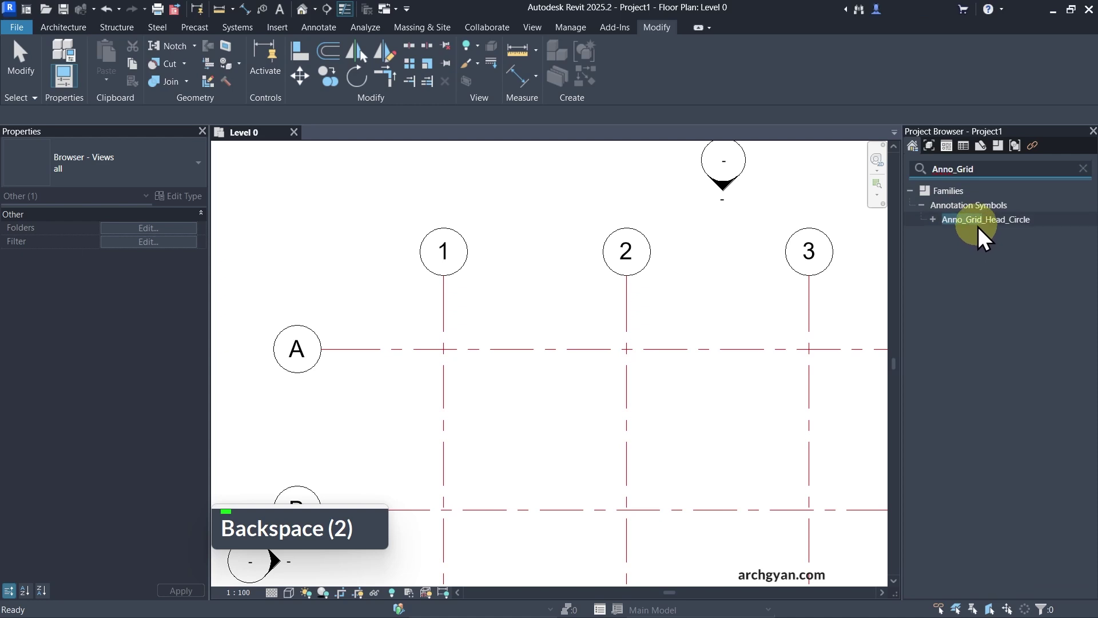
pyautogui.click(959, 223)
pyautogui.click(934, 221)
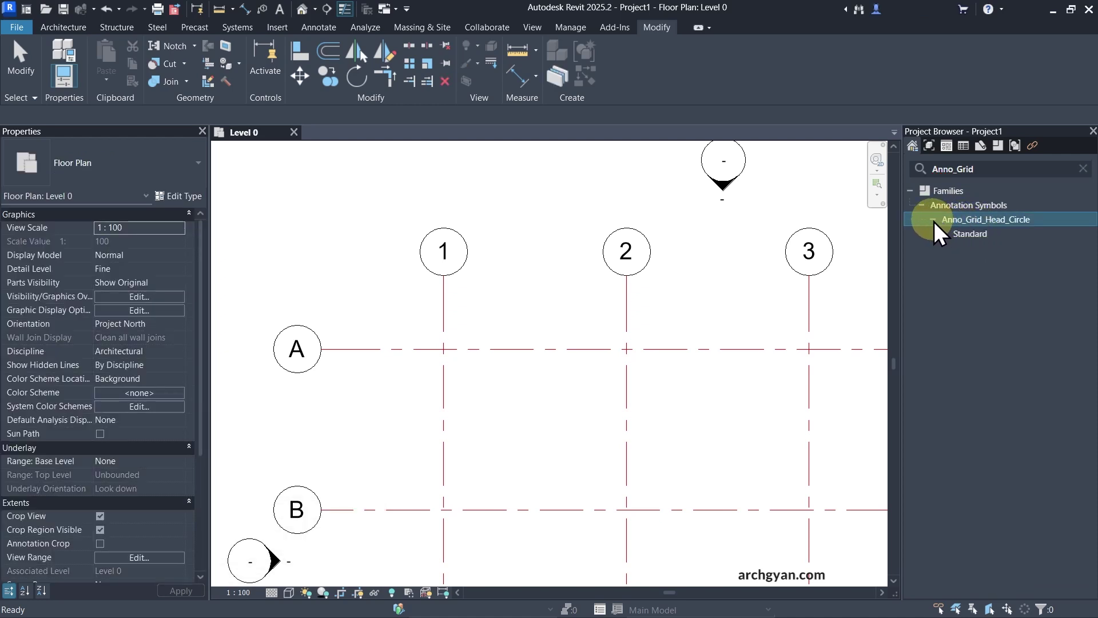
pyautogui.rightClick(974, 220)
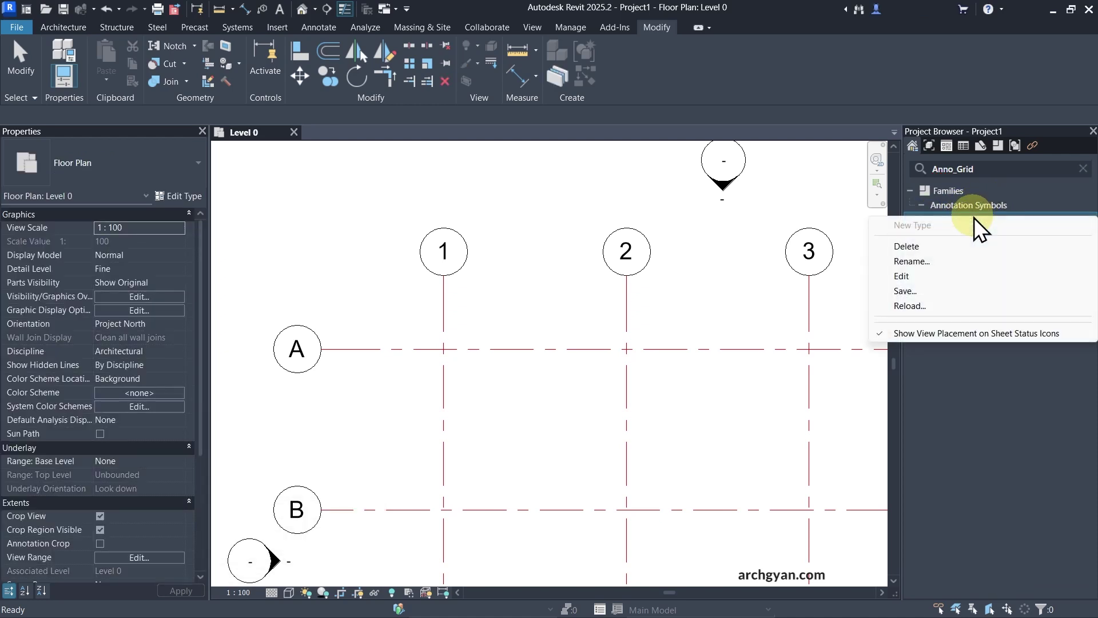
pyautogui.click(902, 276)
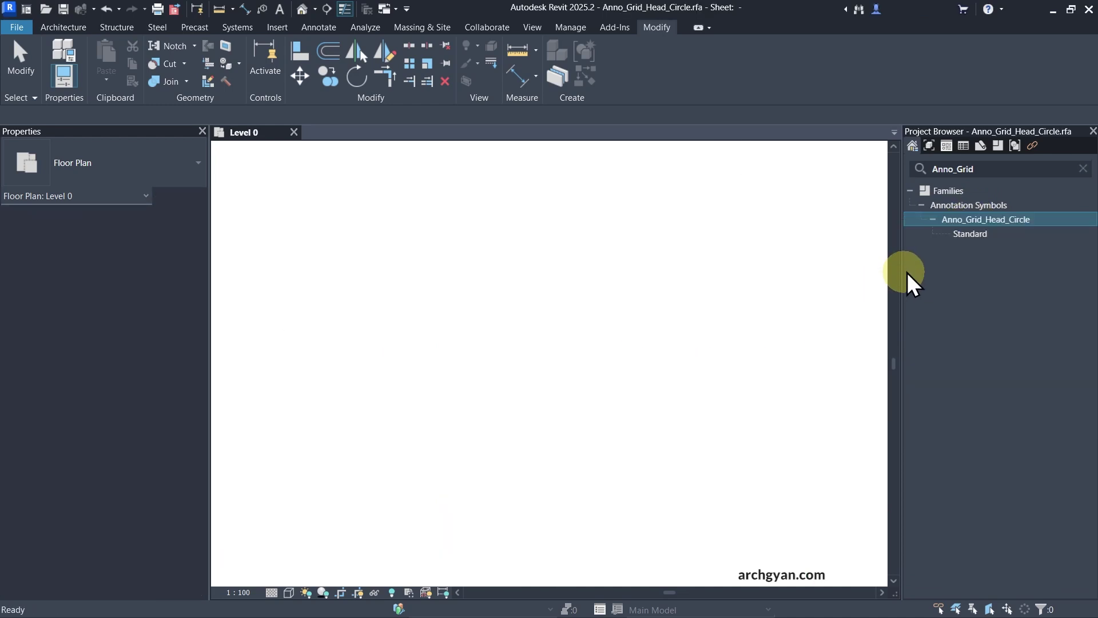
# - Turn on Dimensions, Reference Planes and Automatic Sketch Dimensions under Annotation Categories in Visibility/Graphics
pyautogui.scroll(-5, 544, 316)
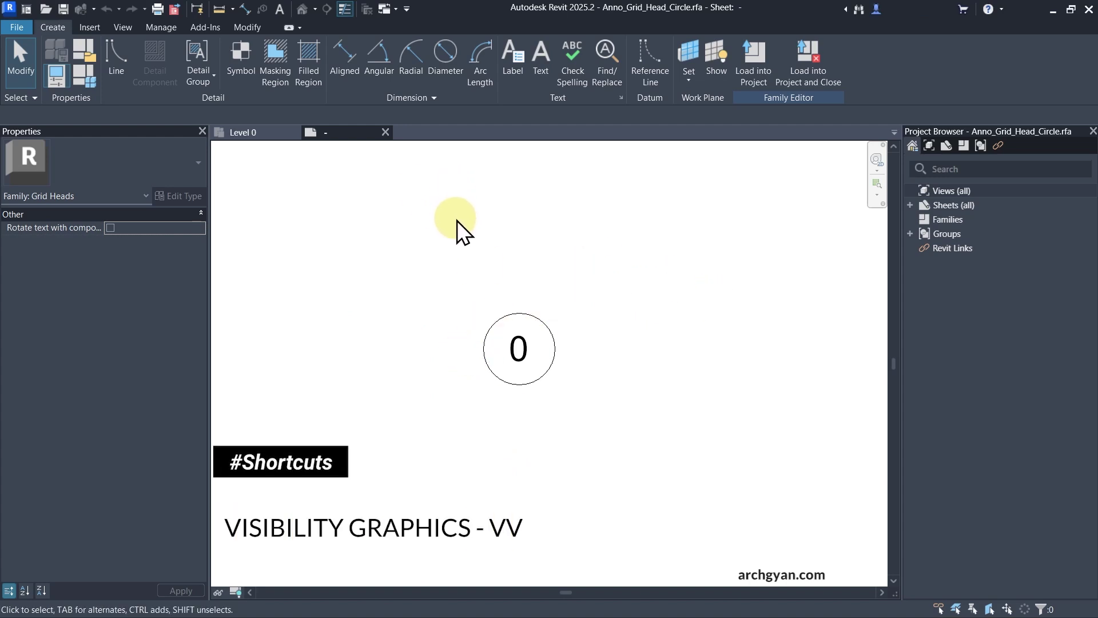
pyautogui.press('v')
pyautogui.press('v')
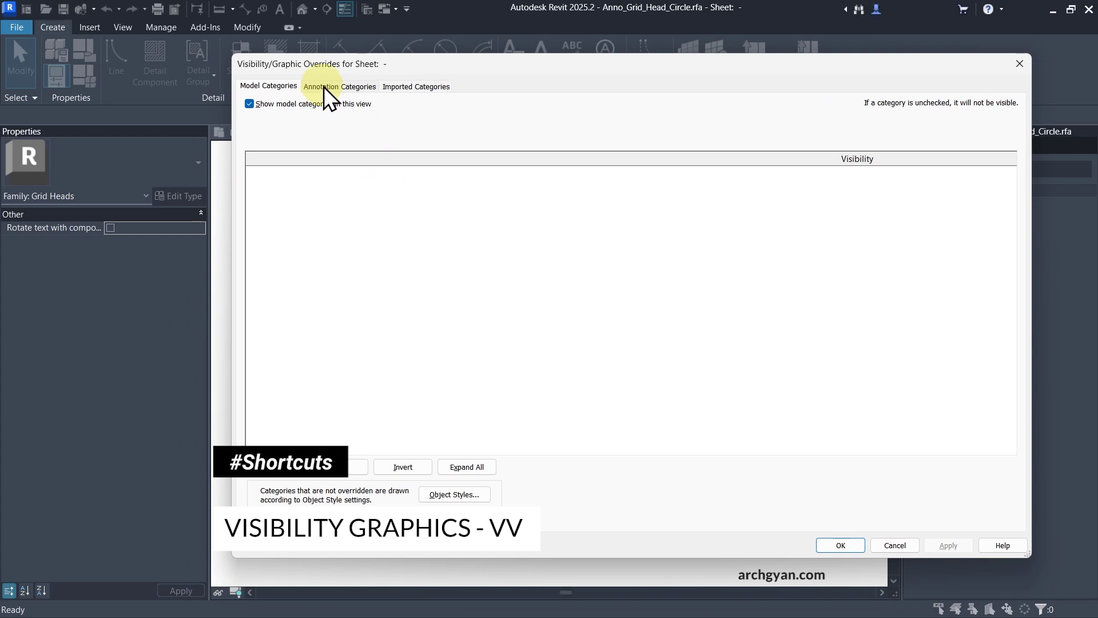
pyautogui.click(346, 87)
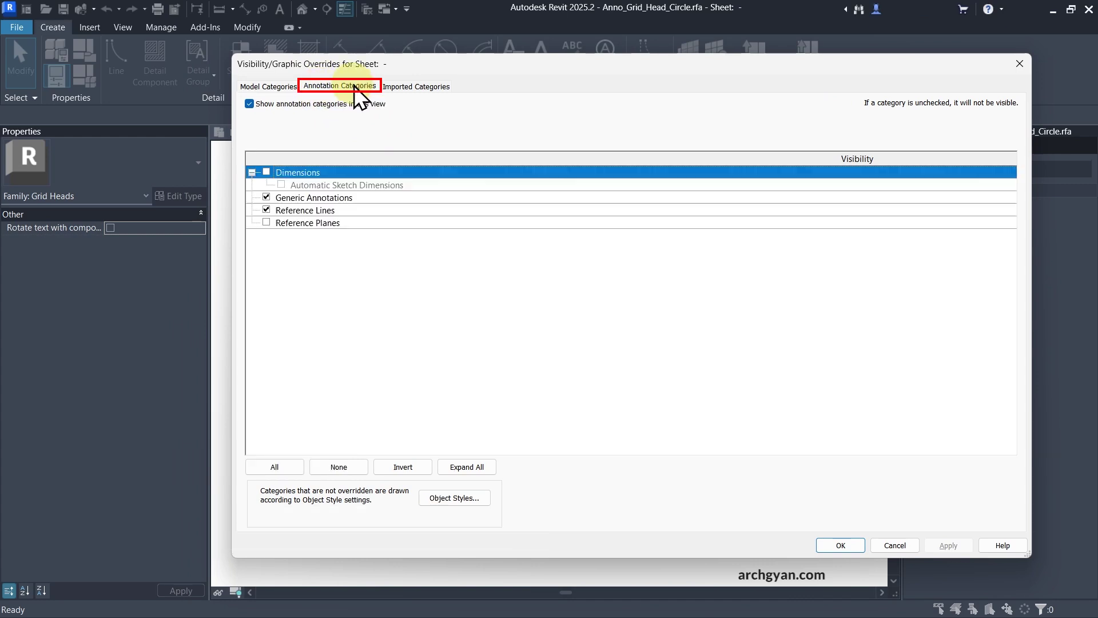
pyautogui.click(266, 171)
pyautogui.click(266, 222)
pyautogui.click(281, 184)
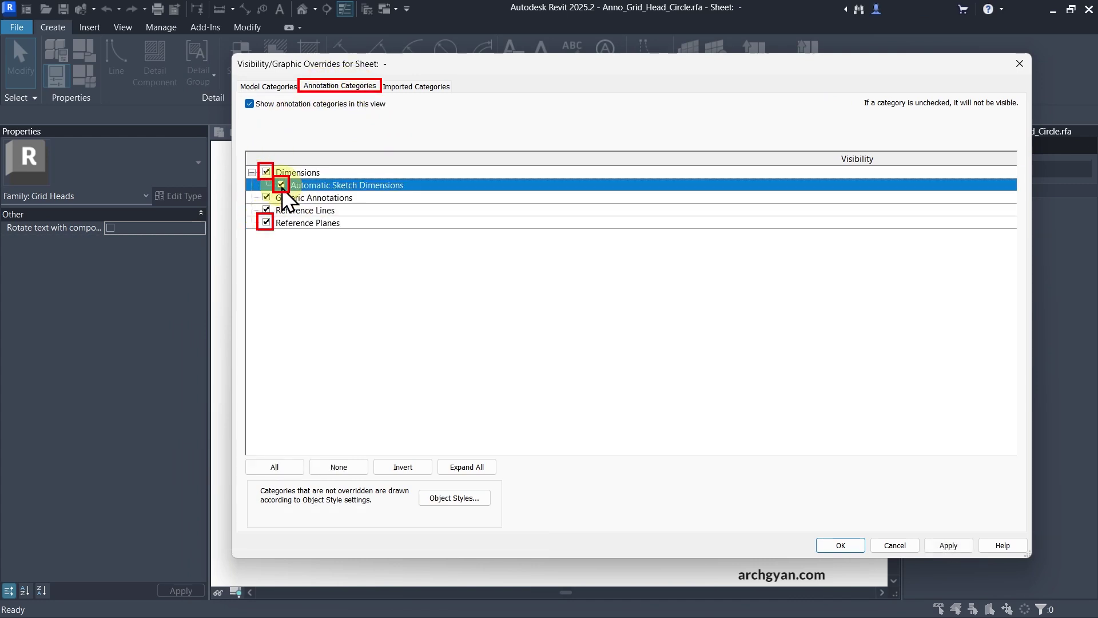
# - Apply the visibility changes and inspect the grid head circle by selecting it
pyautogui.click(836, 543)
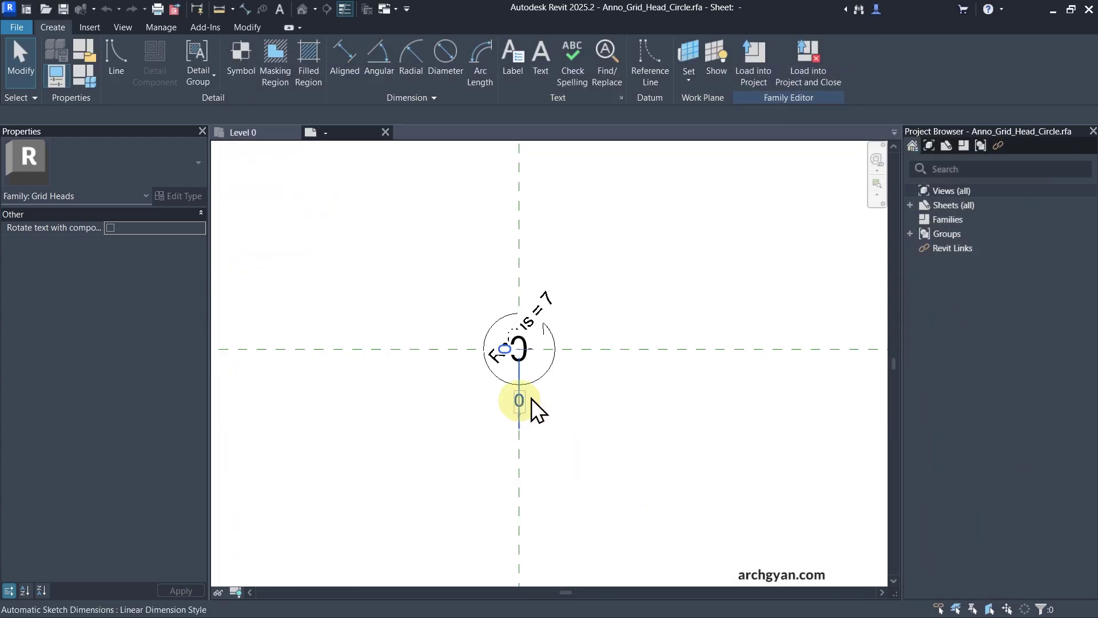
pyautogui.scroll(2, 485, 307)
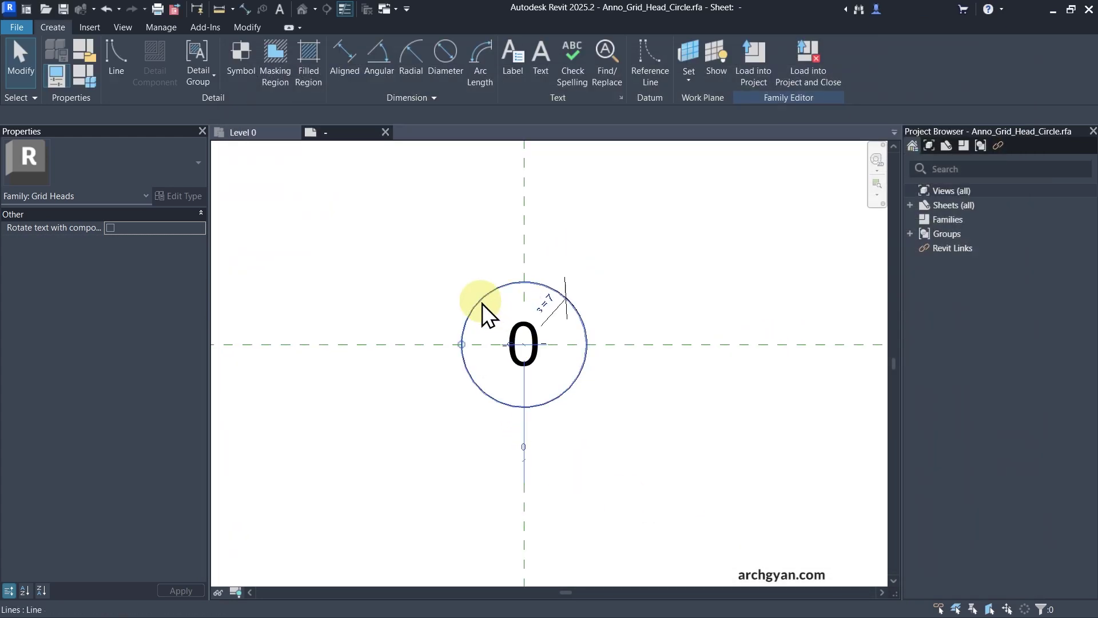
pyautogui.click(488, 298)
pyautogui.click(483, 307)
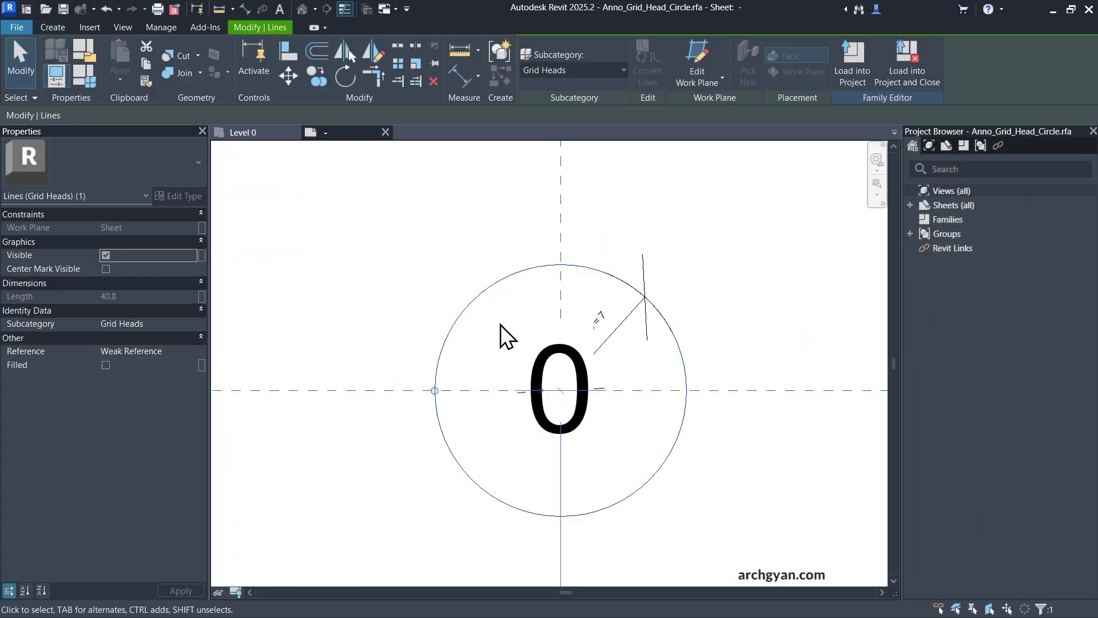
pyautogui.scroll(2, 498, 326)
pyautogui.click(689, 382)
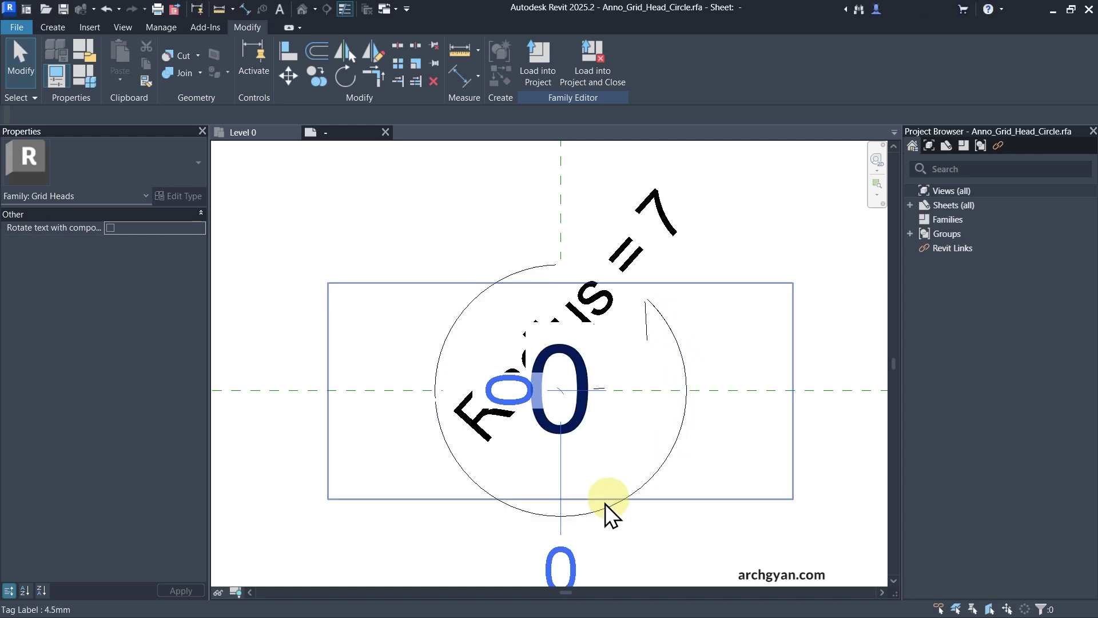
pyautogui.scroll(-2, 515, 435)
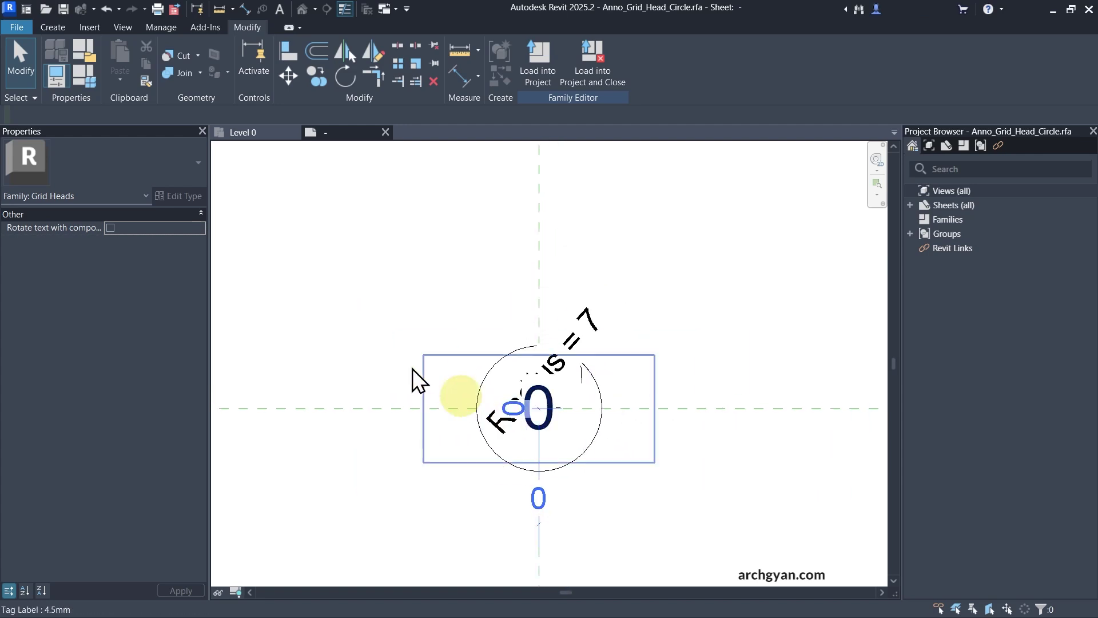
# - Set the Radius parameter to 8 in Family Types
pyautogui.click(84, 77)
pyautogui.doubleClick(498, 159)
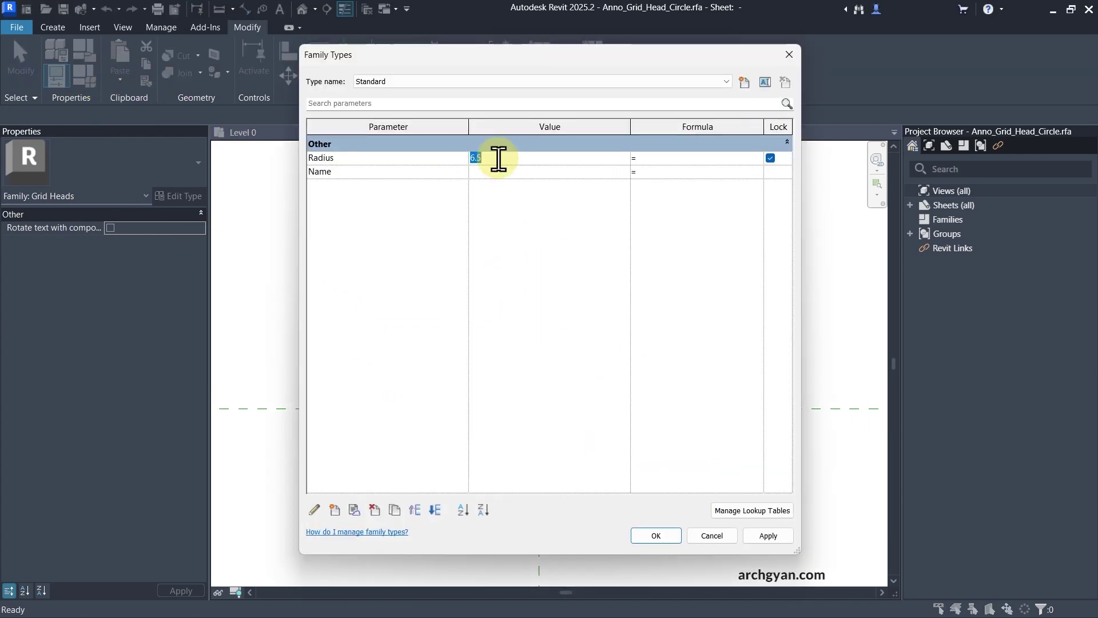
pyautogui.write('8')
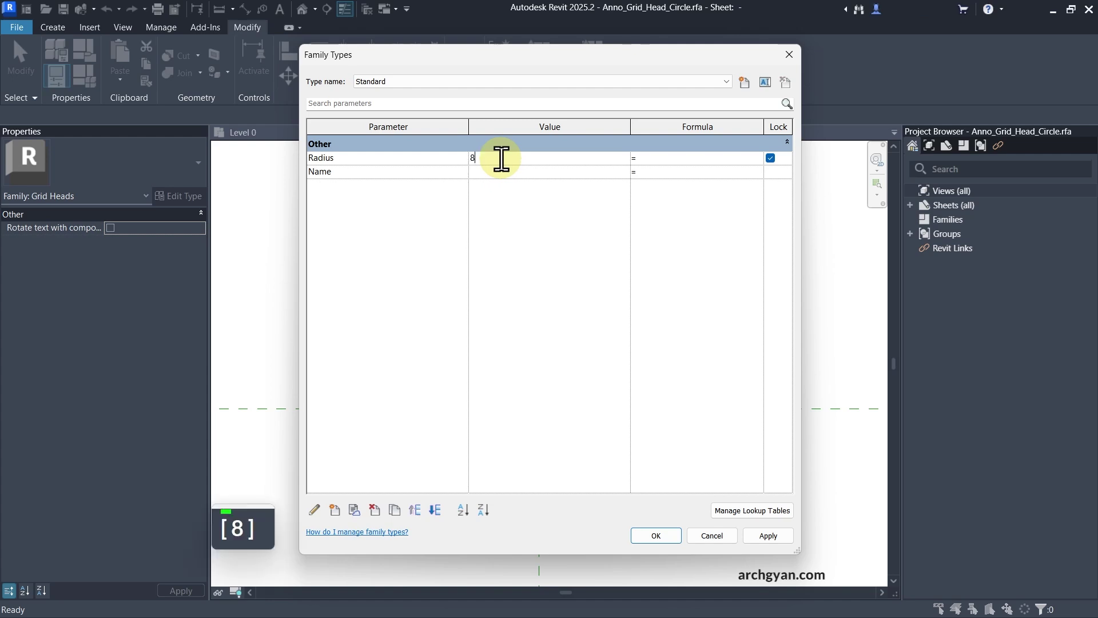
pyautogui.press('Return')
pyautogui.click(657, 534)
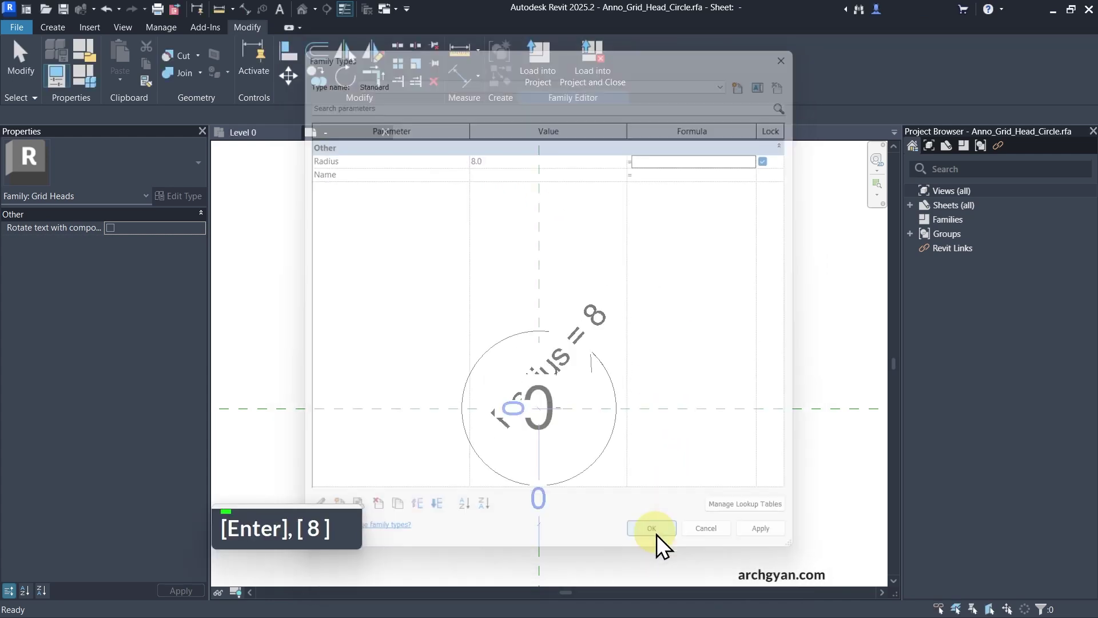
pyautogui.scroll(3, 557, 423)
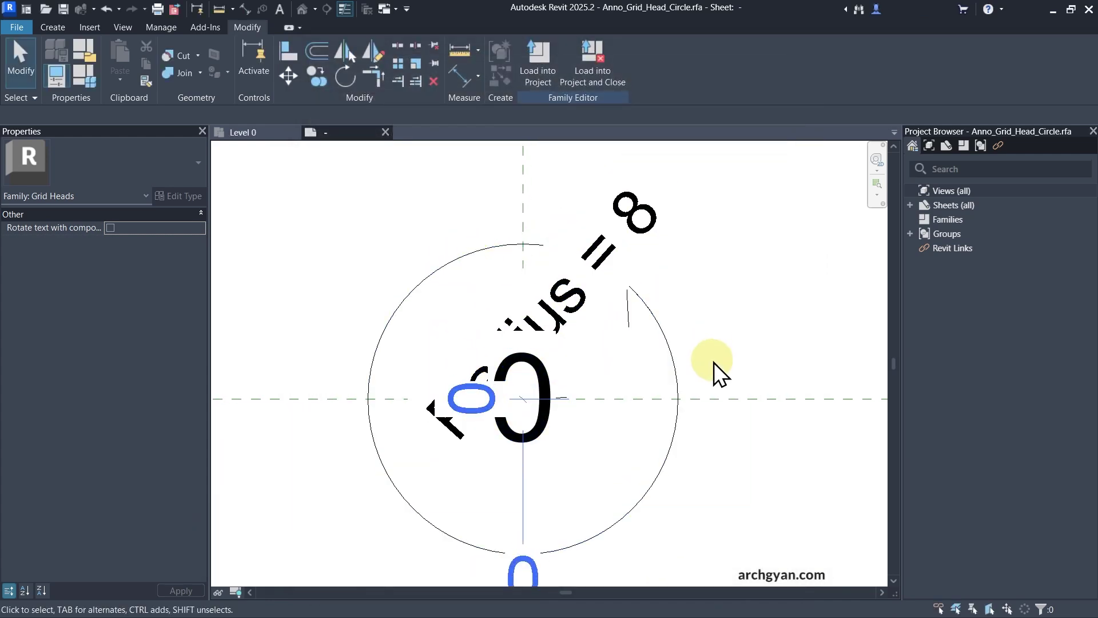
pyautogui.scroll(-2, 710, 366)
pyautogui.click(572, 317)
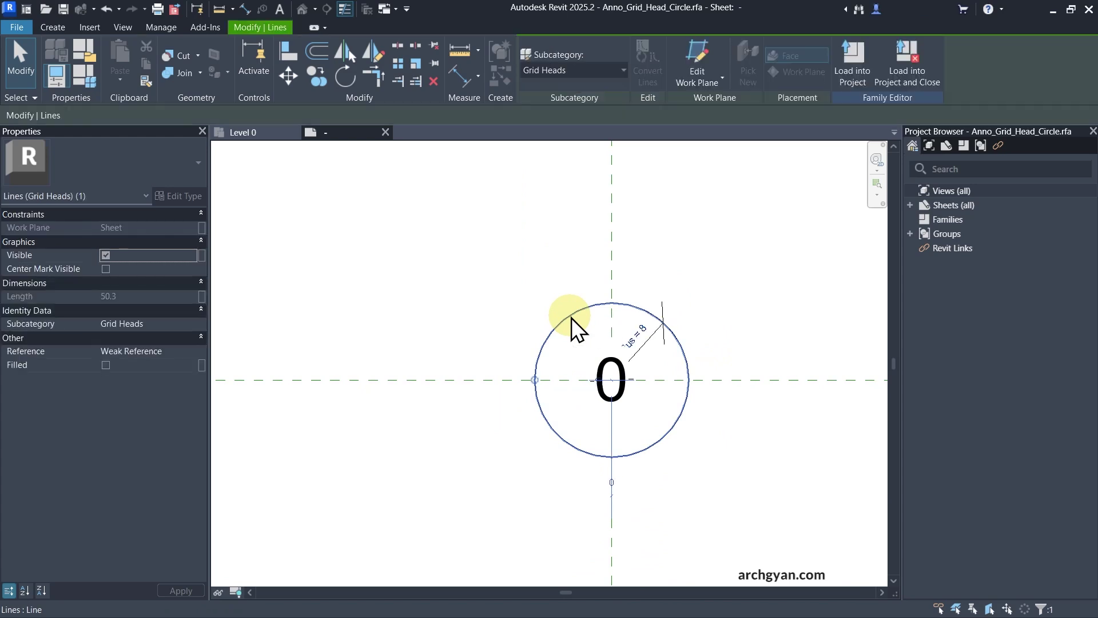
pyautogui.click(590, 72)
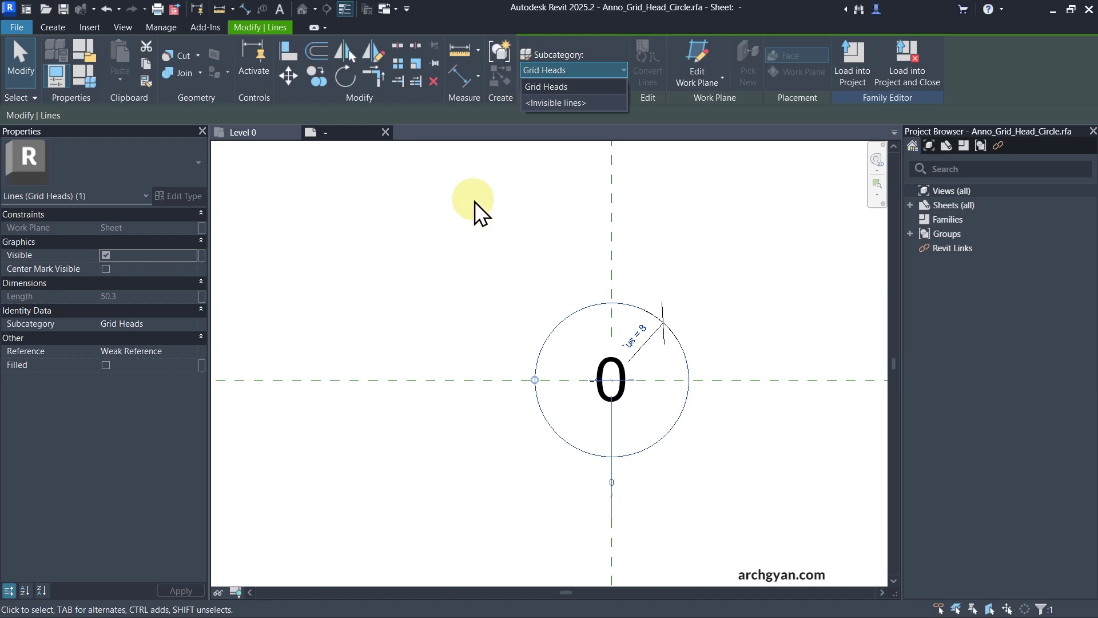
pyautogui.click(515, 277)
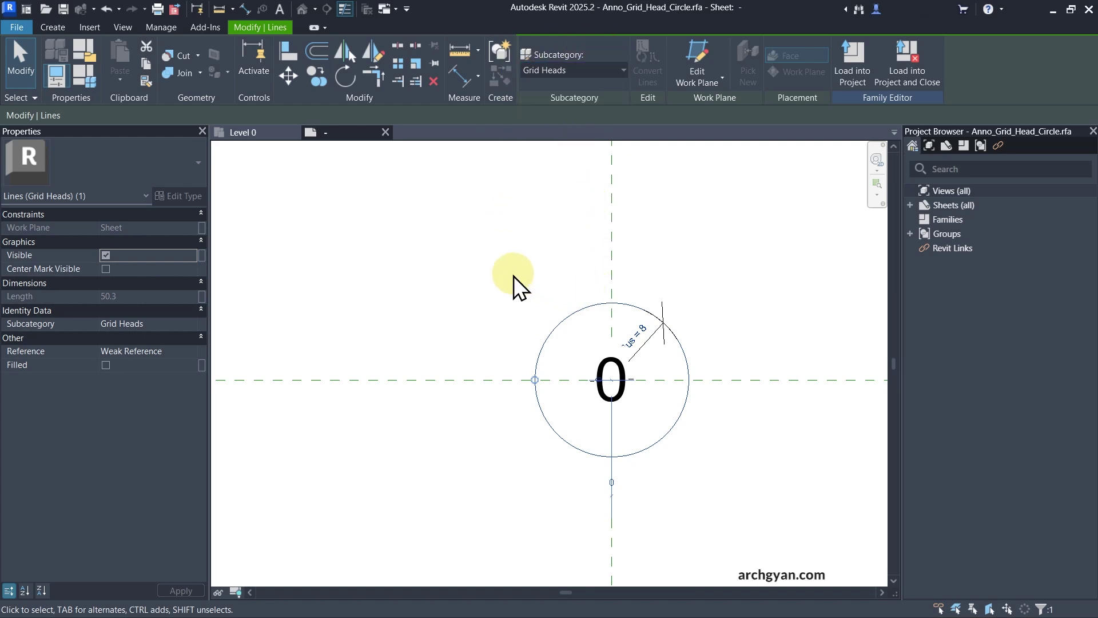
pyautogui.click(465, 256)
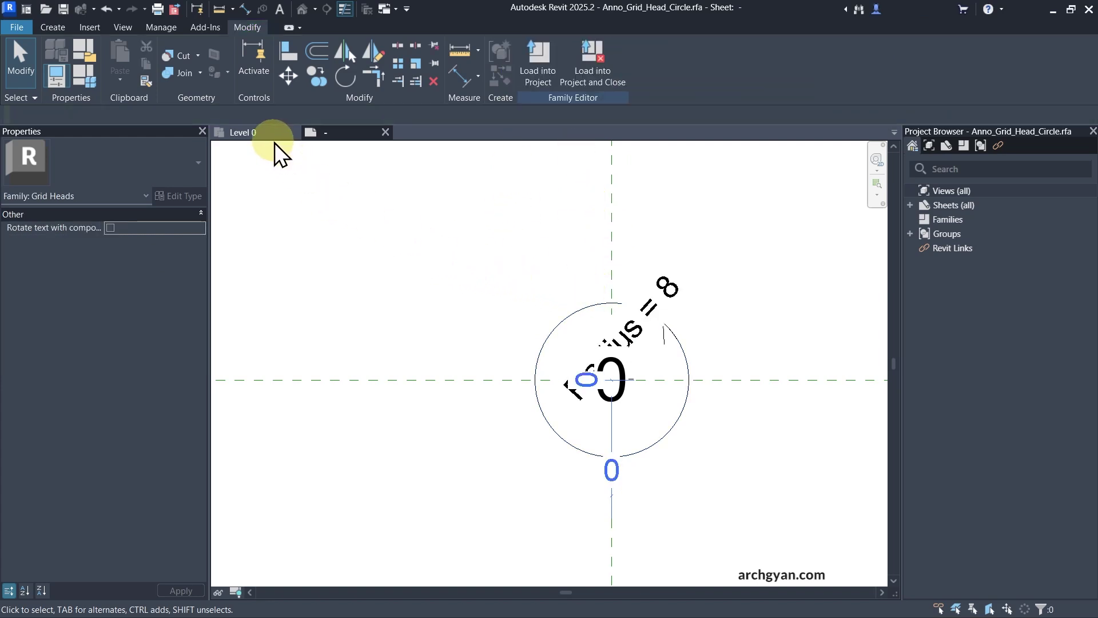
# - Create a new 'Gridlines Red' subcategory under Grid Heads in Object Styles
pyautogui.click(152, 30)
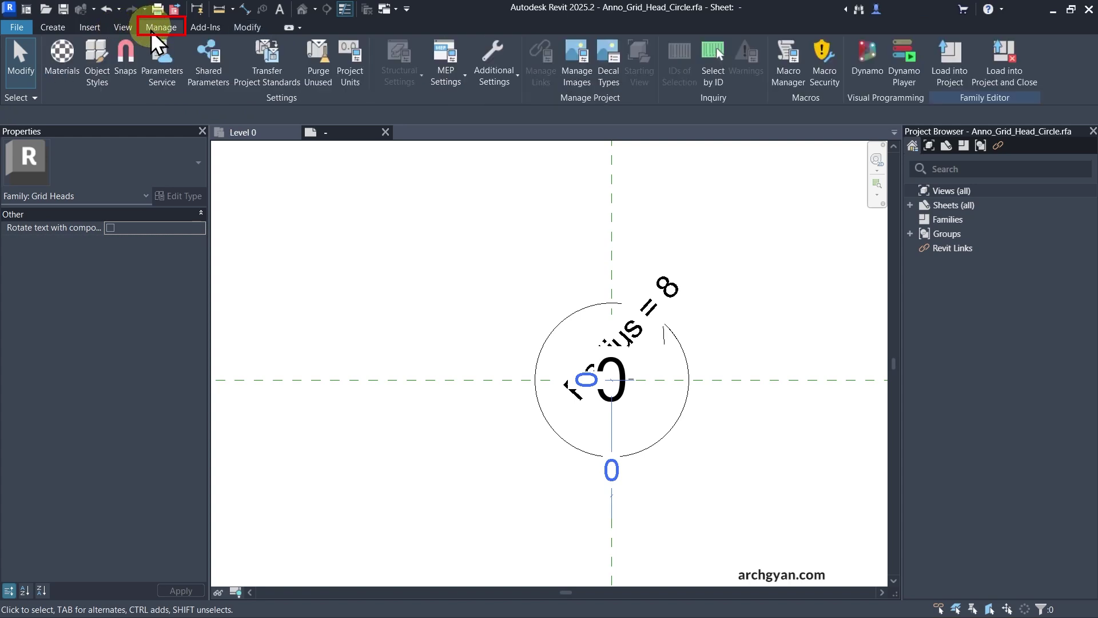
pyautogui.click(100, 49)
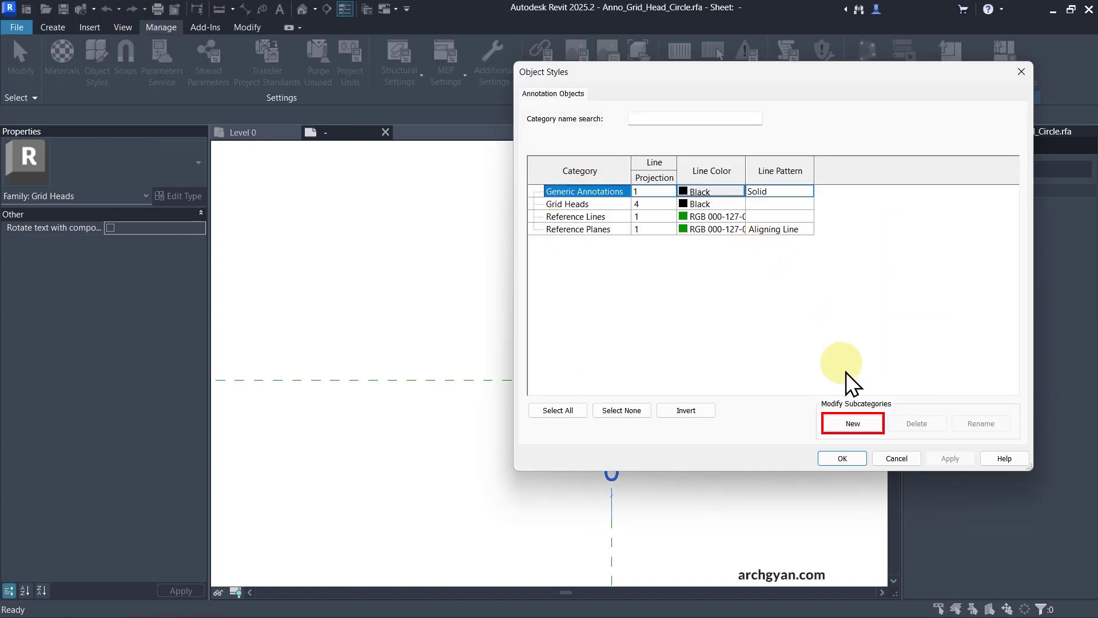
pyautogui.click(855, 422)
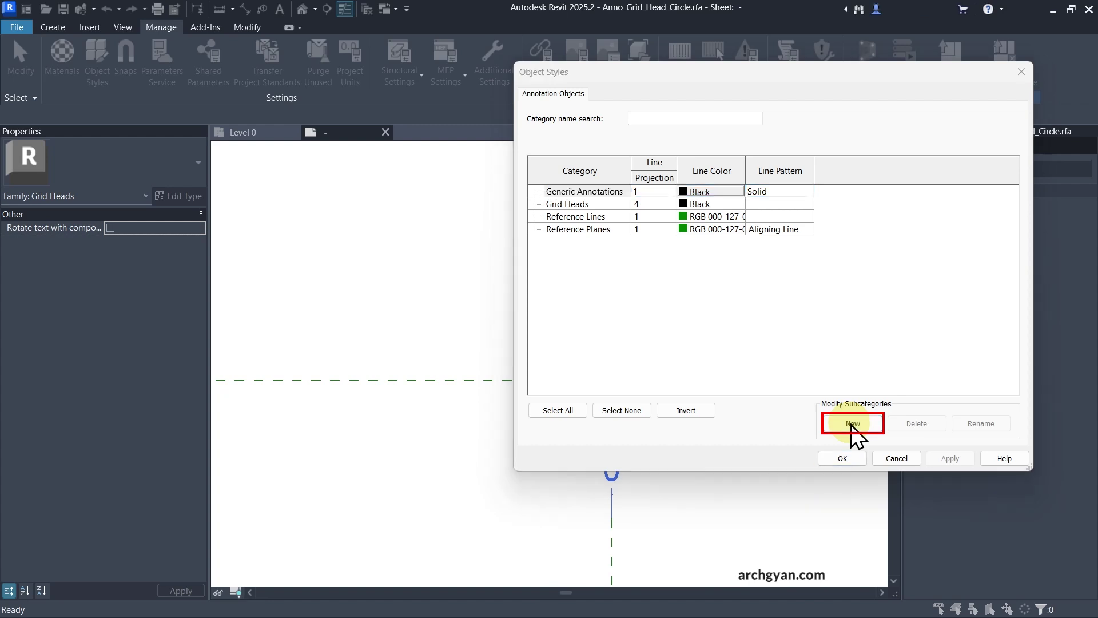
pyautogui.write('Gri')
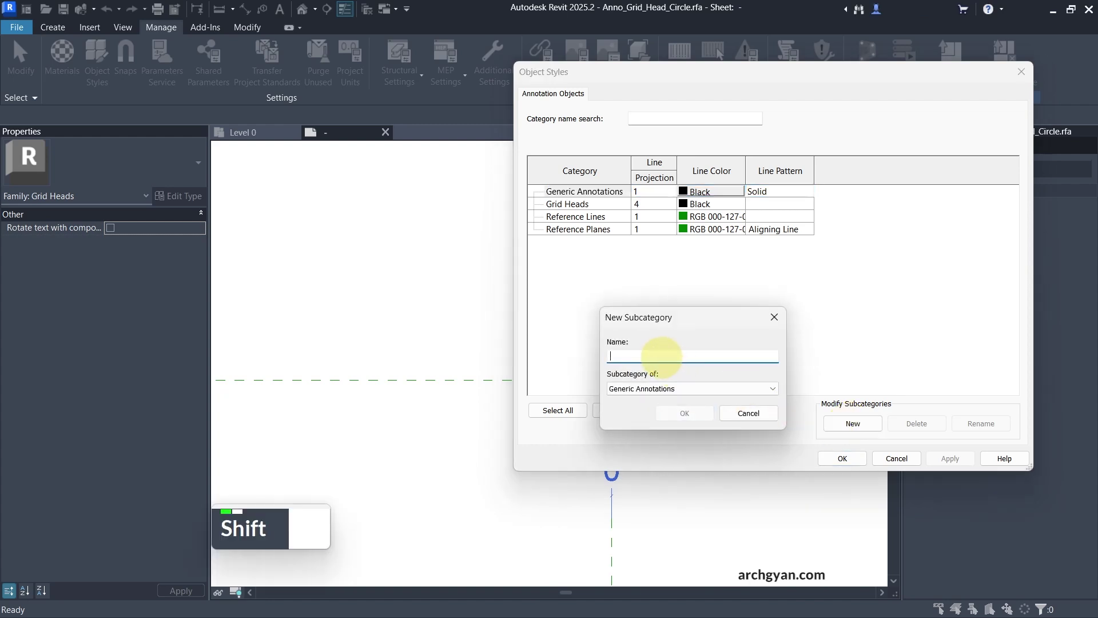
pyautogui.write('dlines Red')
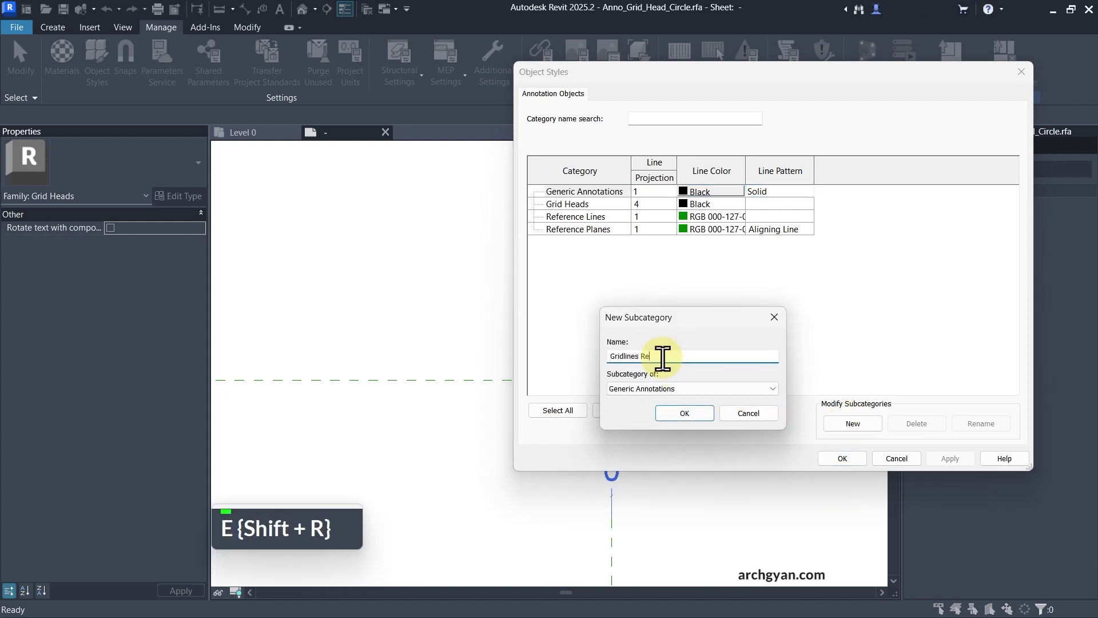
pyautogui.click(672, 384)
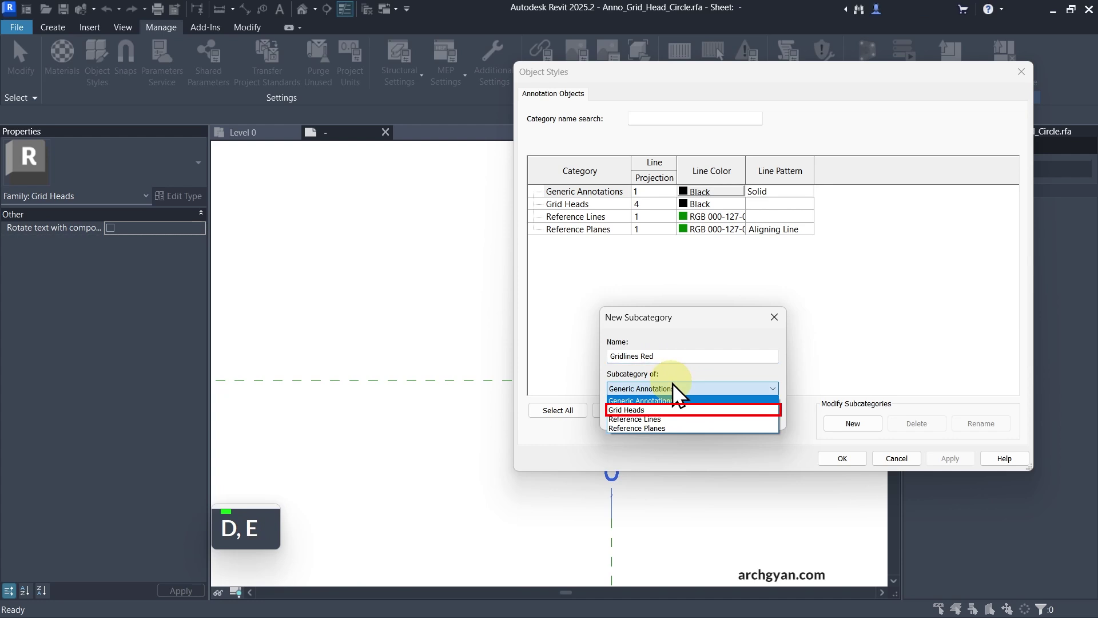
pyautogui.click(644, 411)
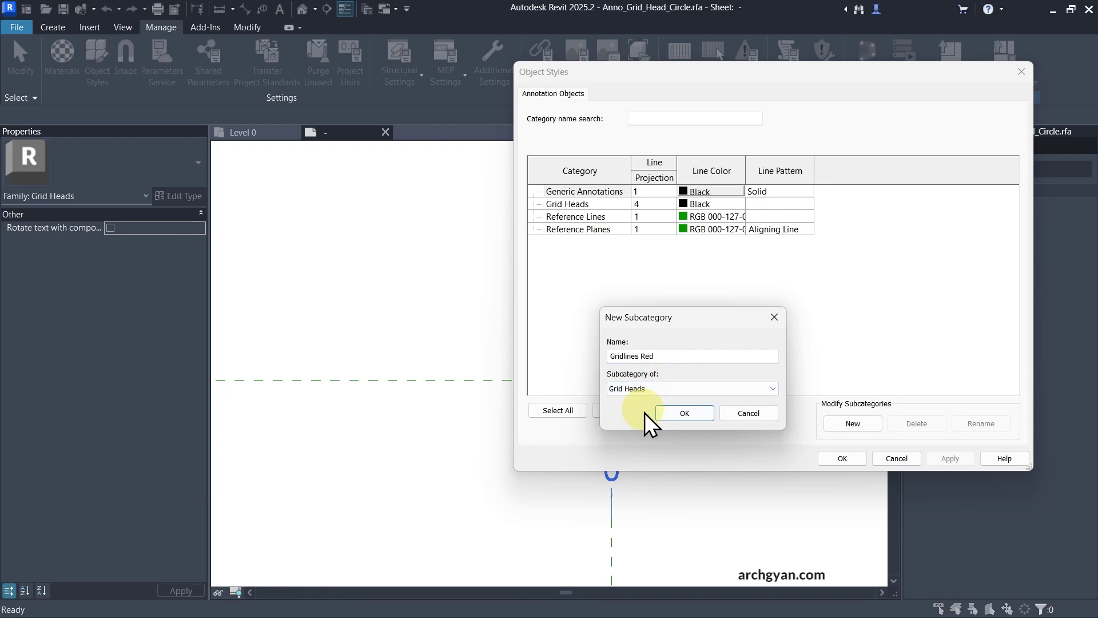
pyautogui.click(684, 413)
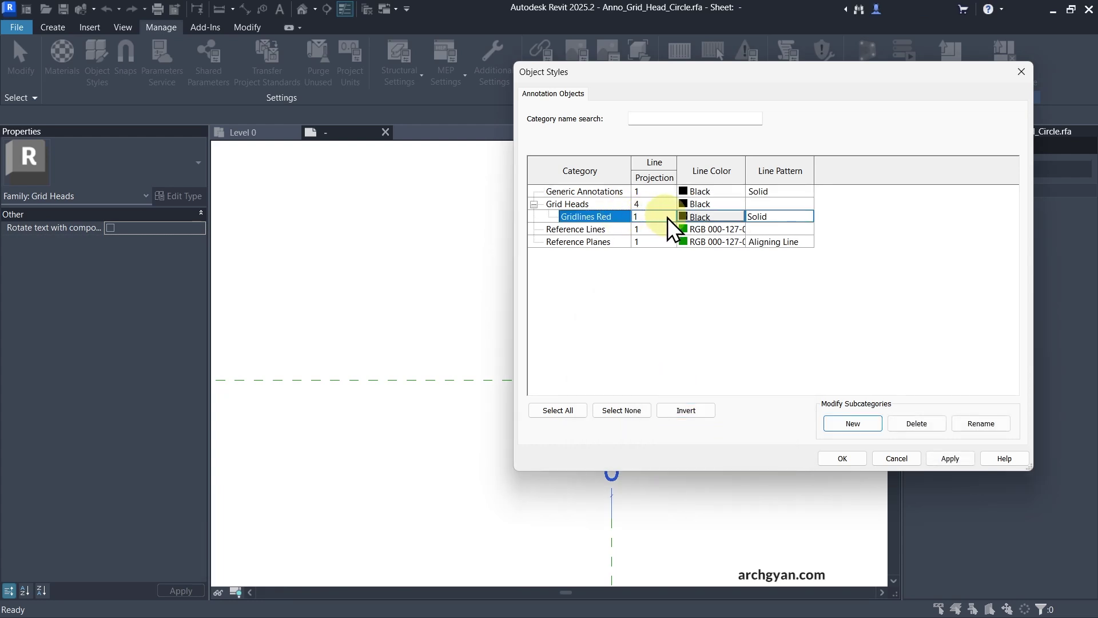
# - Set the Gridlines Red line colour to Red and close Object Styles
pyautogui.click(684, 215)
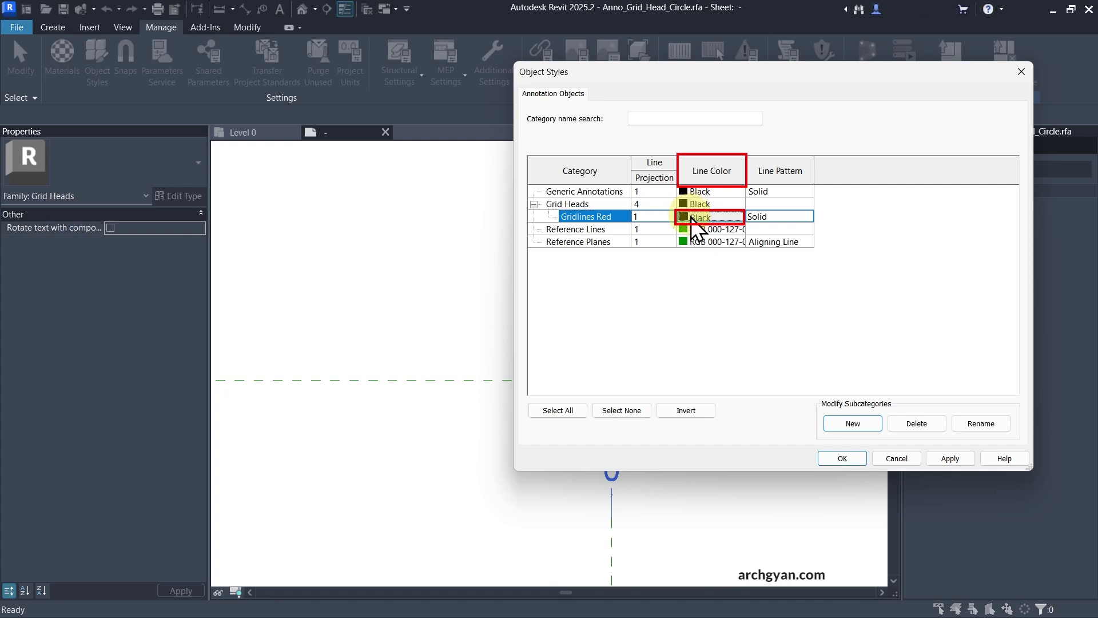
pyautogui.click(692, 219)
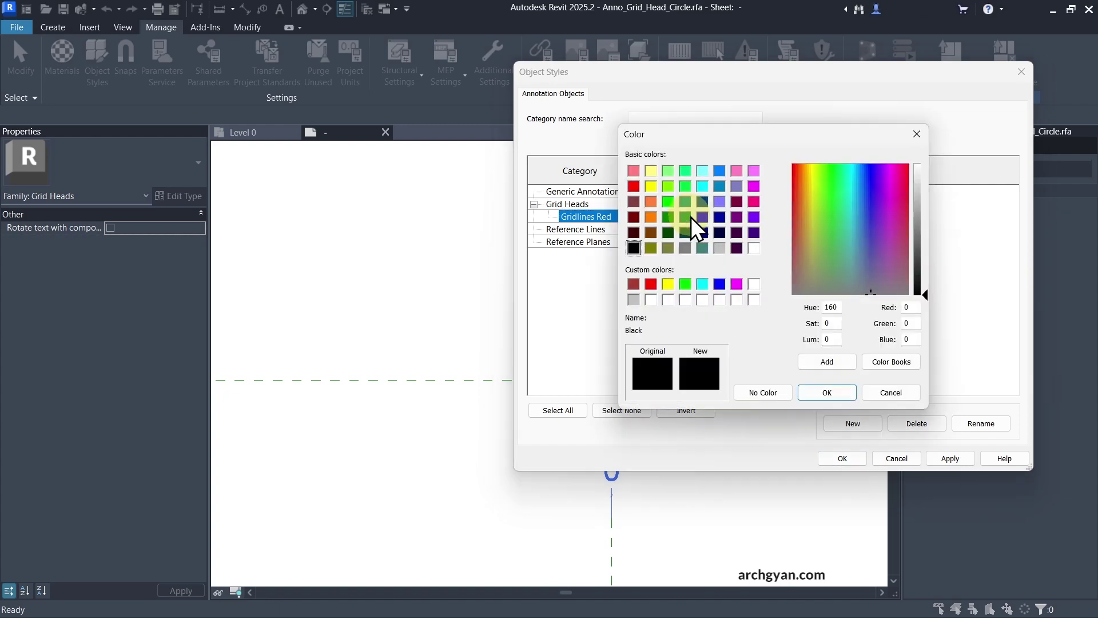
pyautogui.click(633, 186)
pyautogui.click(814, 394)
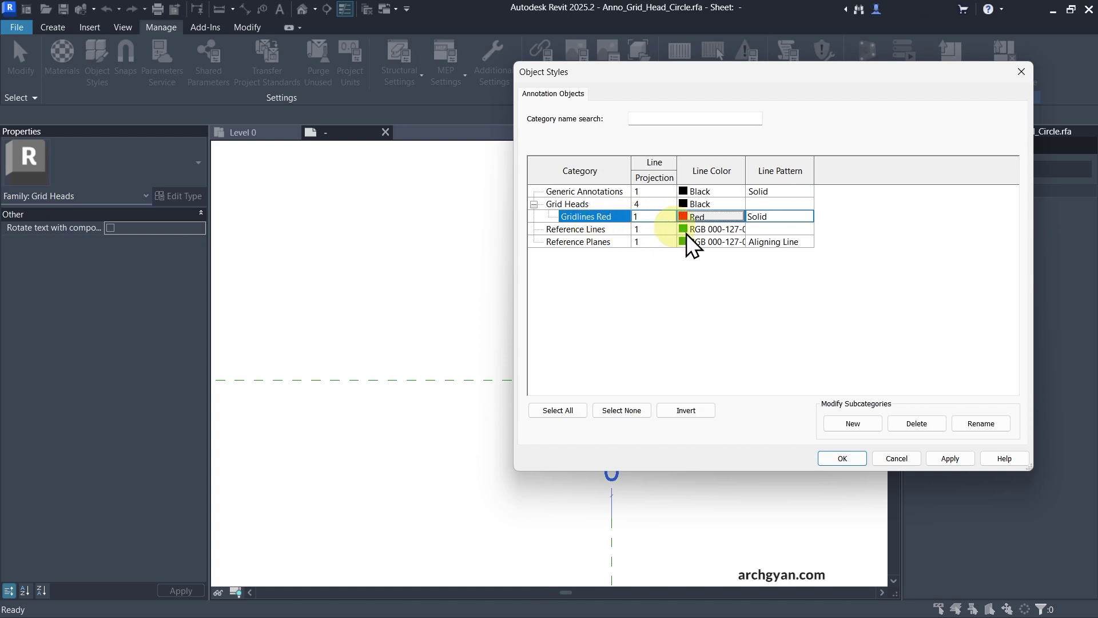
pyautogui.click(852, 456)
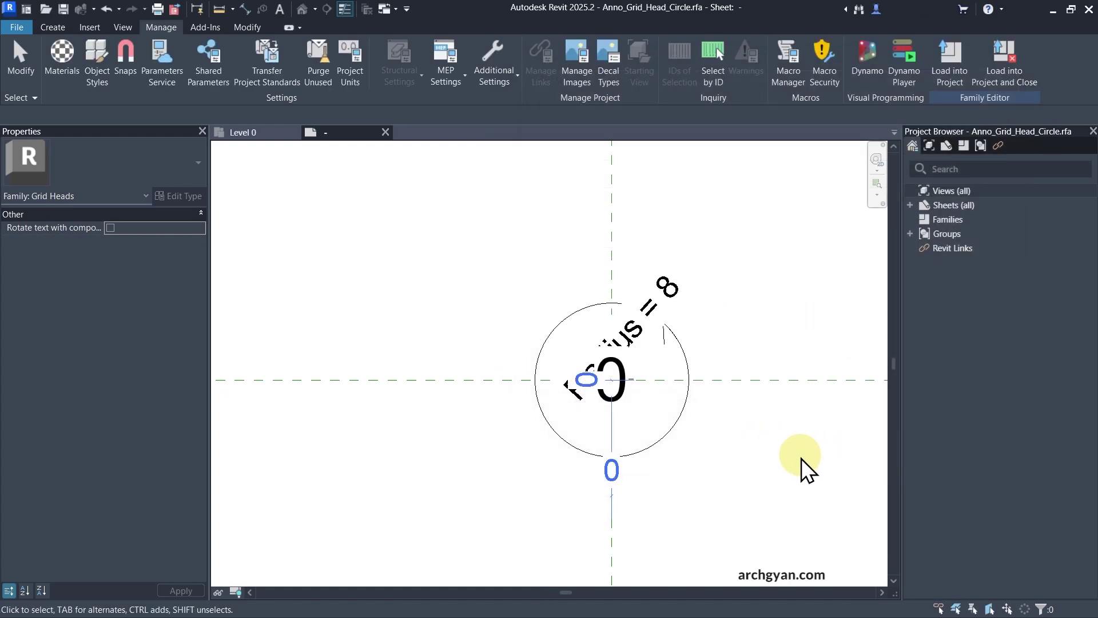
# - Put the grid head circle line on the Gridlines Red subcategory
pyautogui.click(589, 314)
pyautogui.click(602, 72)
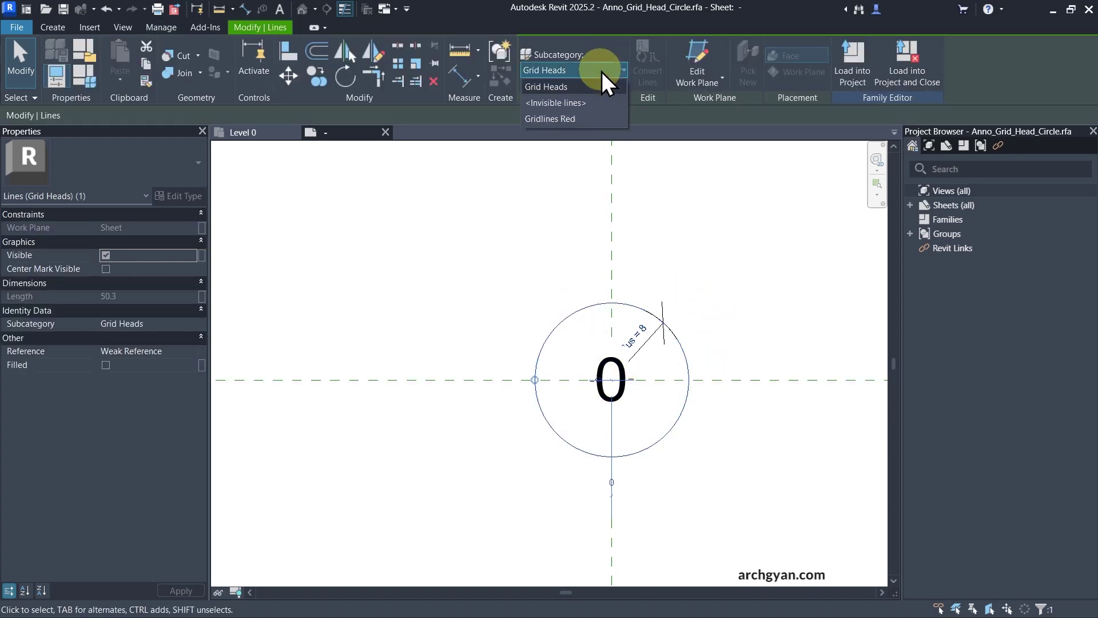
pyautogui.click(550, 129)
pyautogui.click(522, 228)
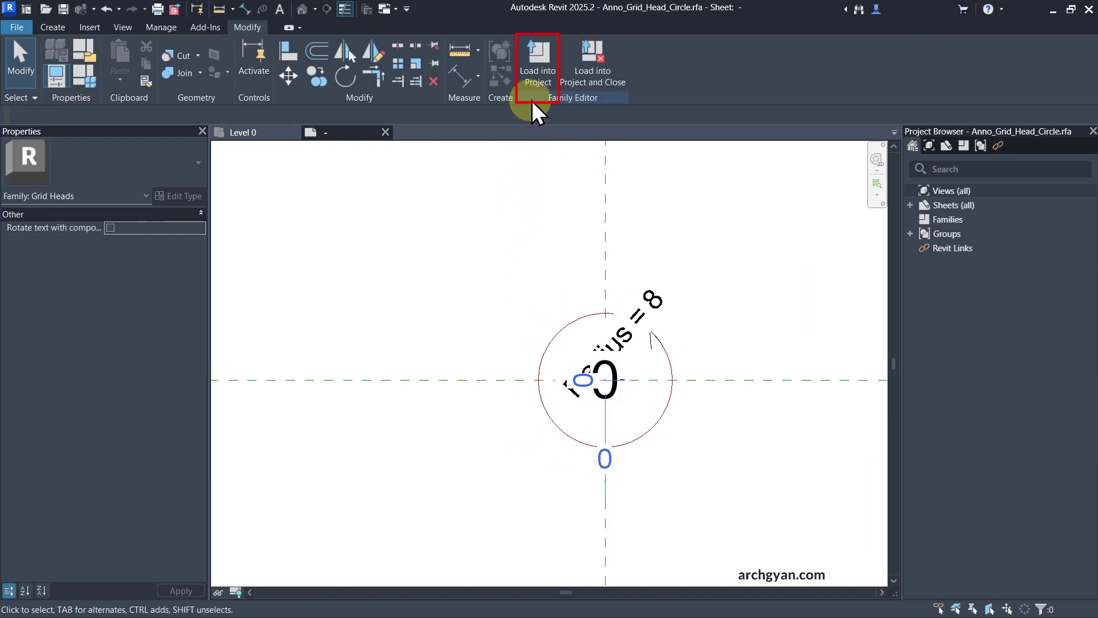
# - Load the family into the project, overwriting the existing version
pyautogui.click(538, 61)
pyautogui.click(489, 283)
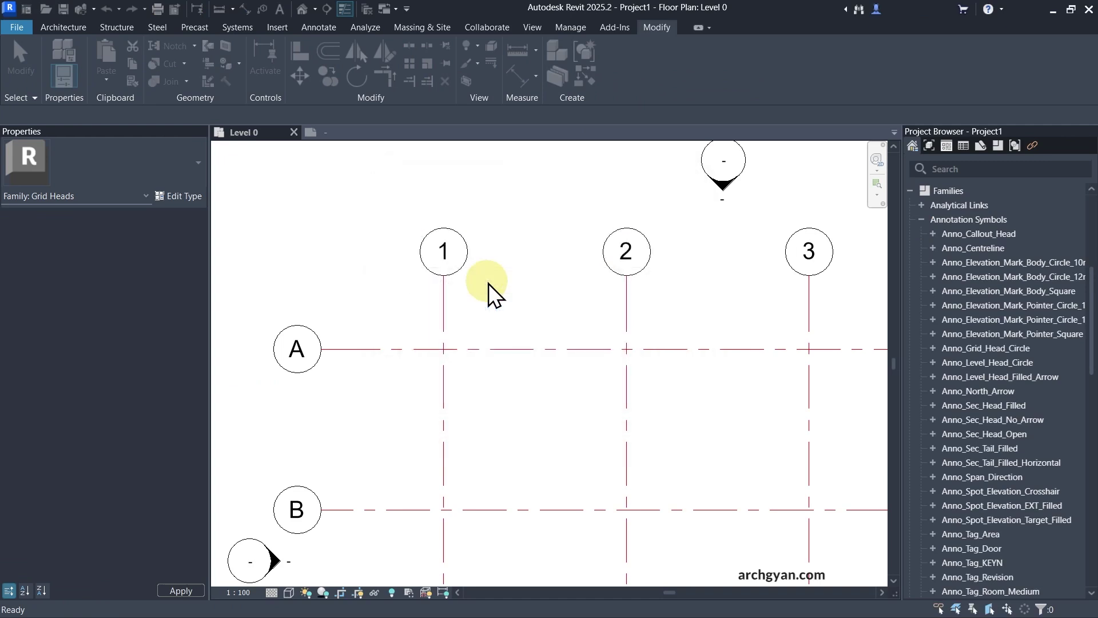
pyautogui.scroll(4, 429, 275)
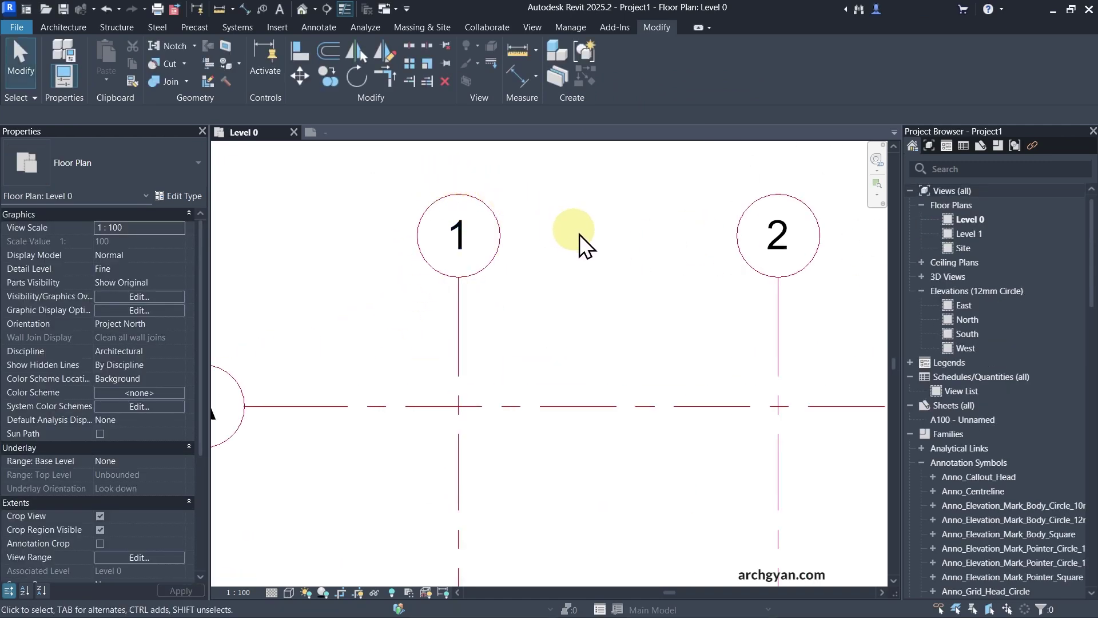
pyautogui.scroll(-2, 579, 235)
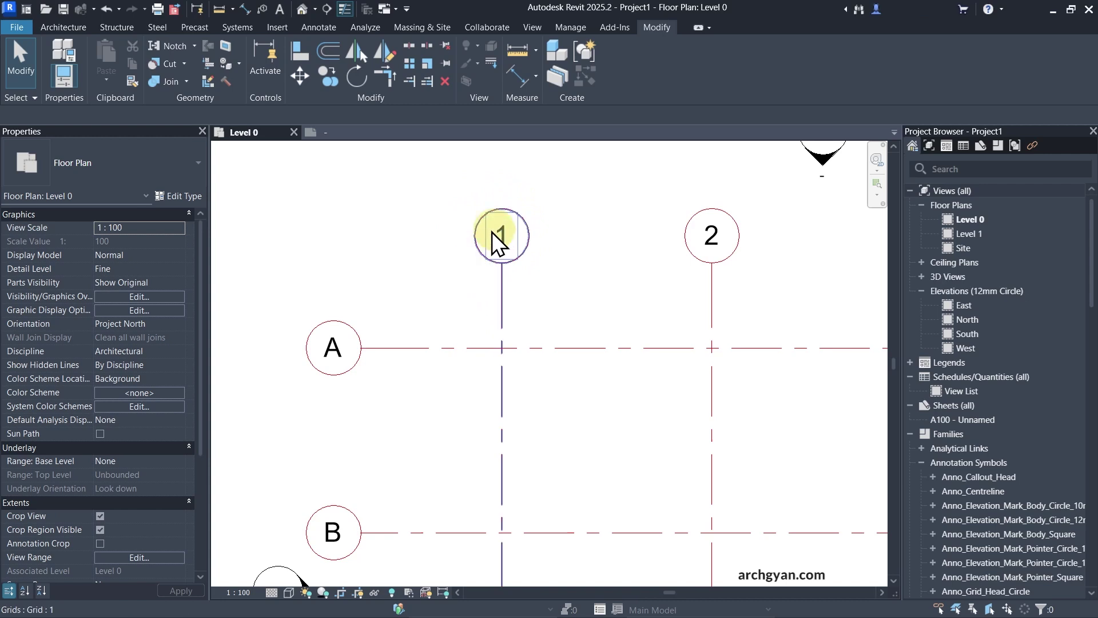
# - Duplicate the label type as '4.5mm Red' with its text colour set to pure red
pyautogui.click(336, 135)
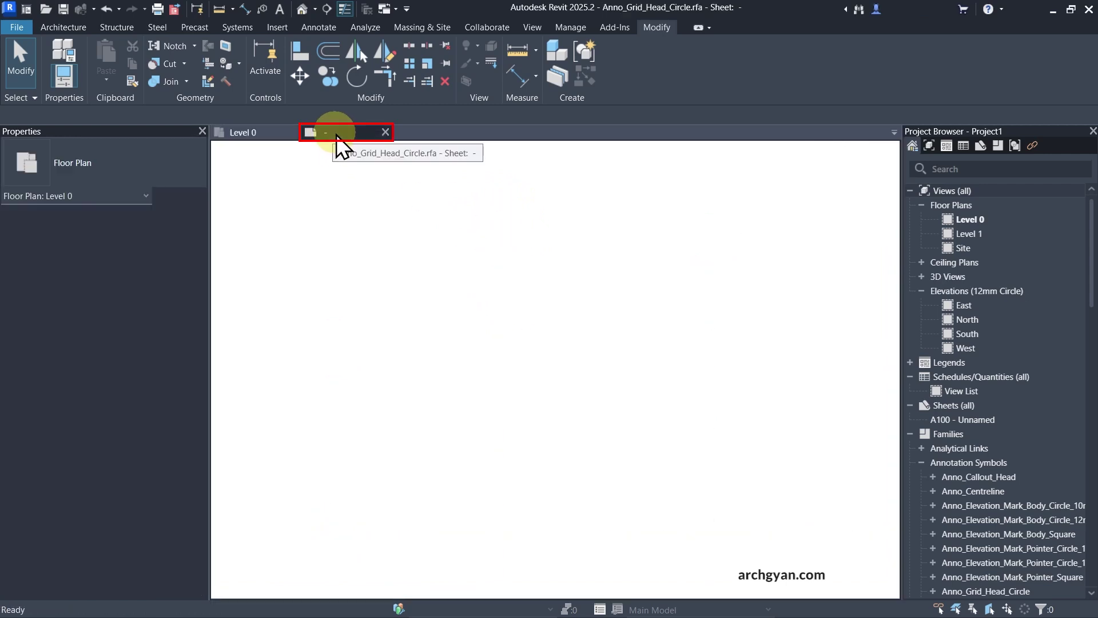
pyautogui.click(614, 403)
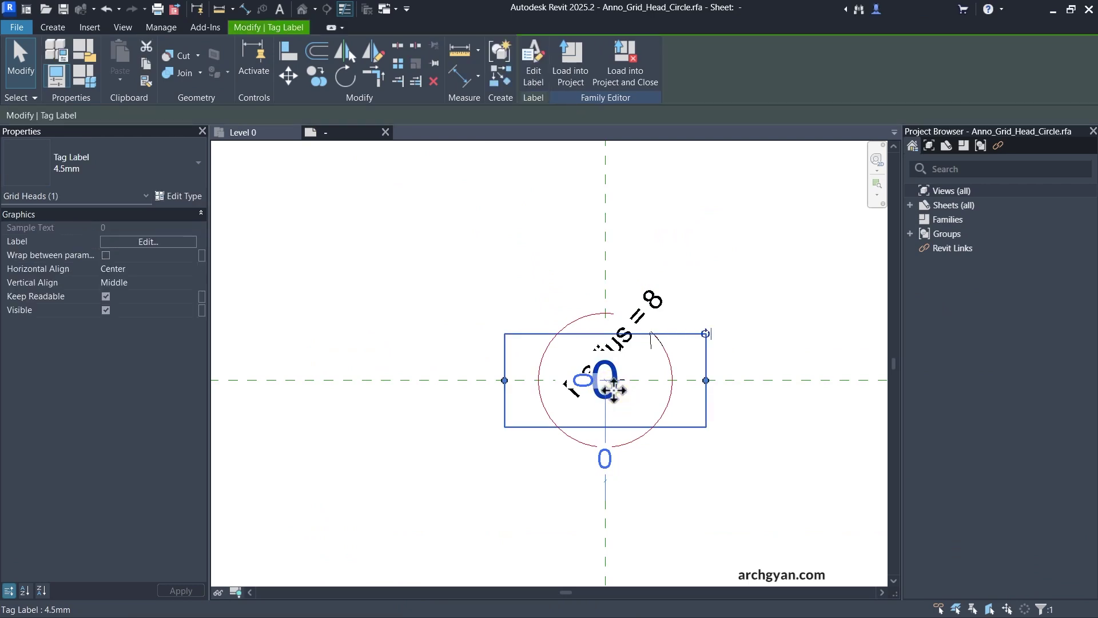
pyautogui.scroll(4, 603, 383)
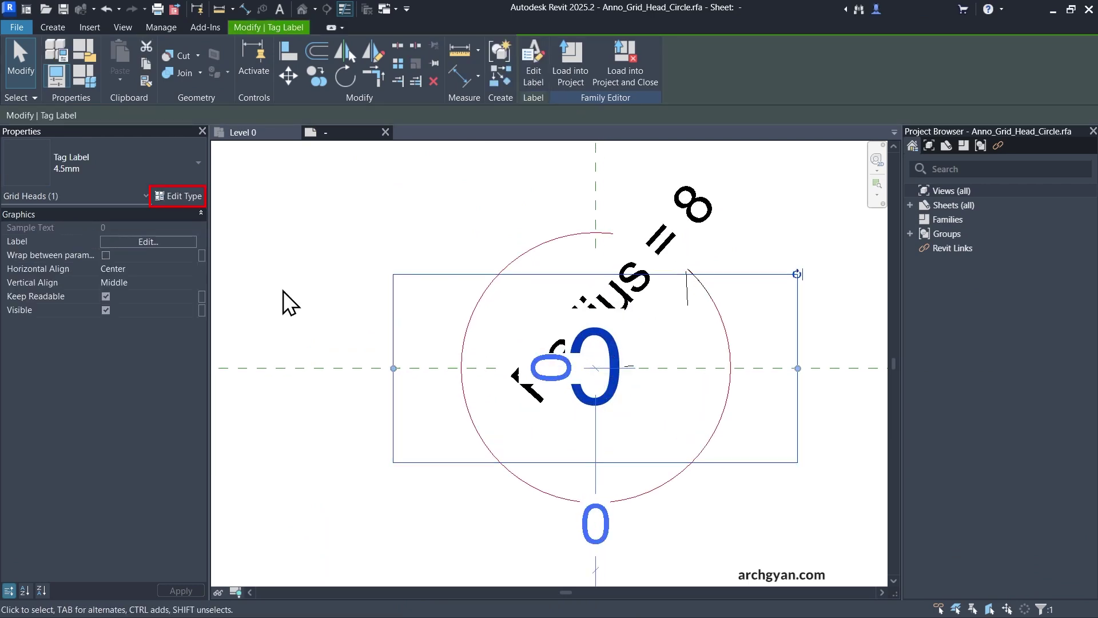
pyautogui.click(173, 199)
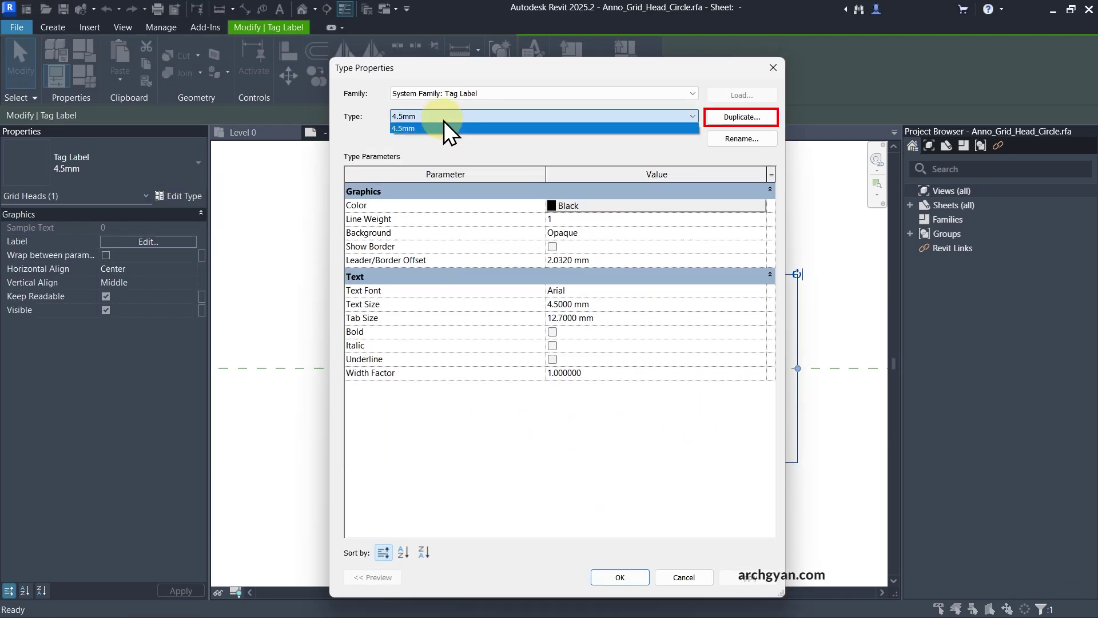
pyautogui.click(710, 127)
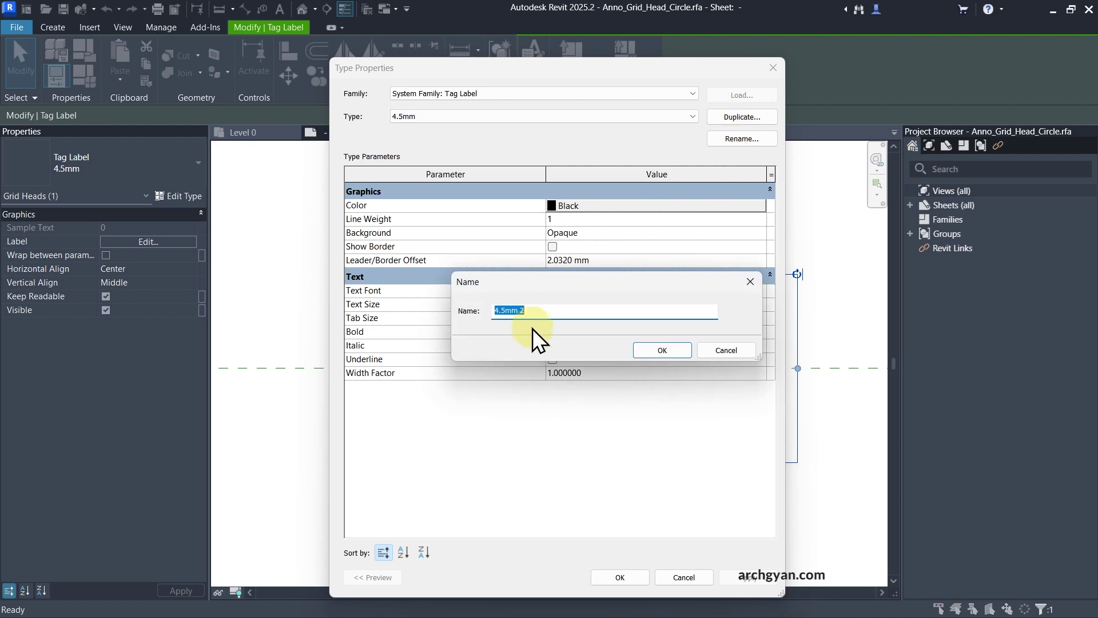
pyautogui.click(539, 309)
pyautogui.press('BackSpace')
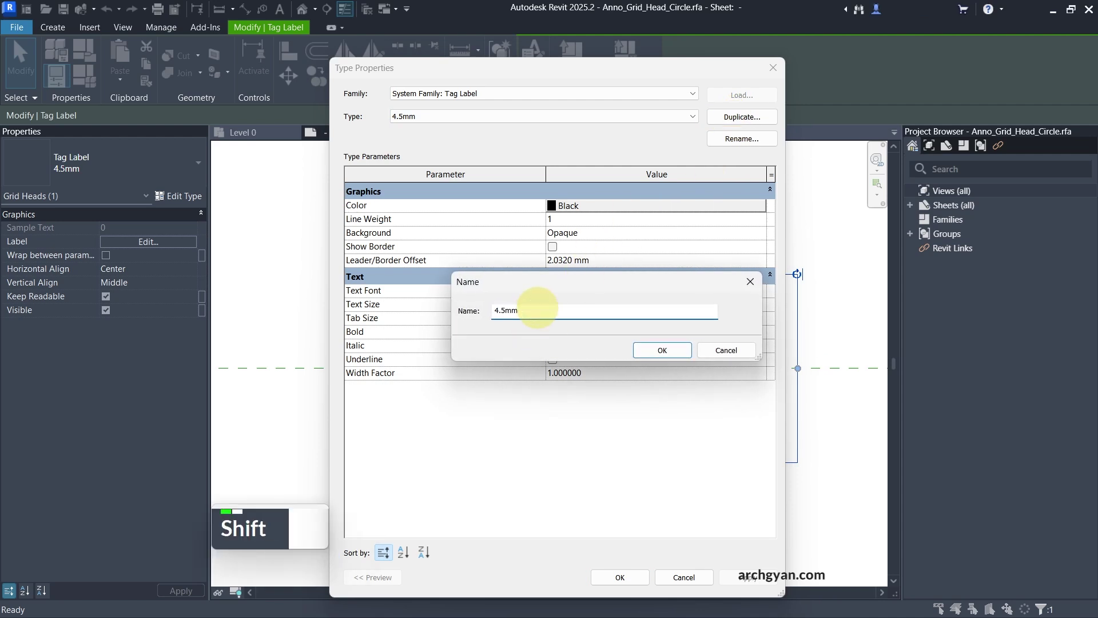
pyautogui.write('Red')
pyautogui.press('Return')
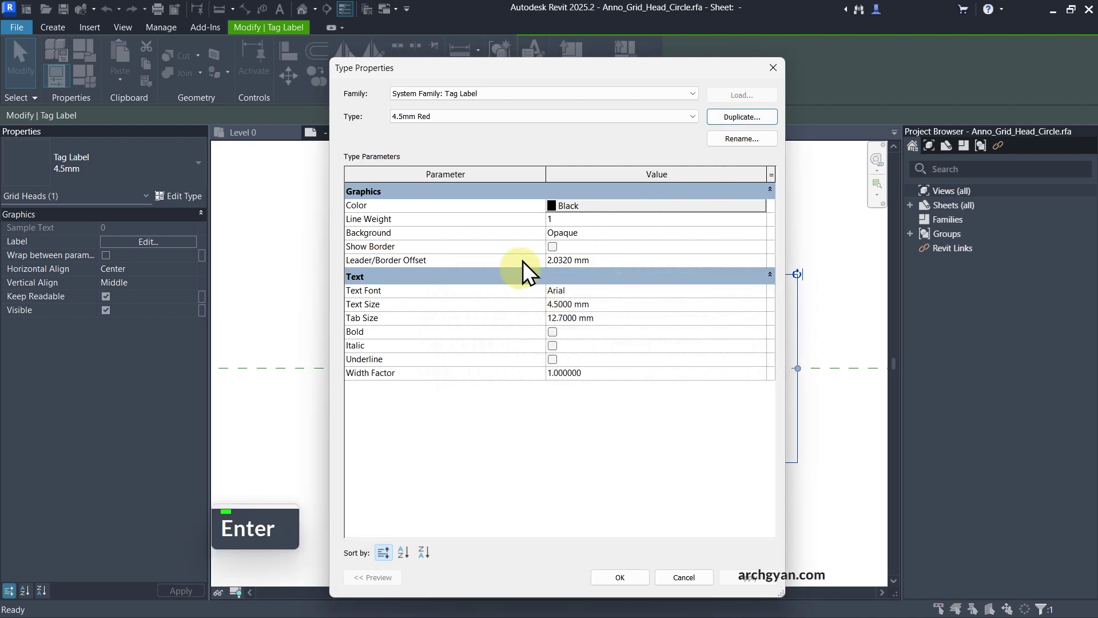
pyautogui.click(572, 212)
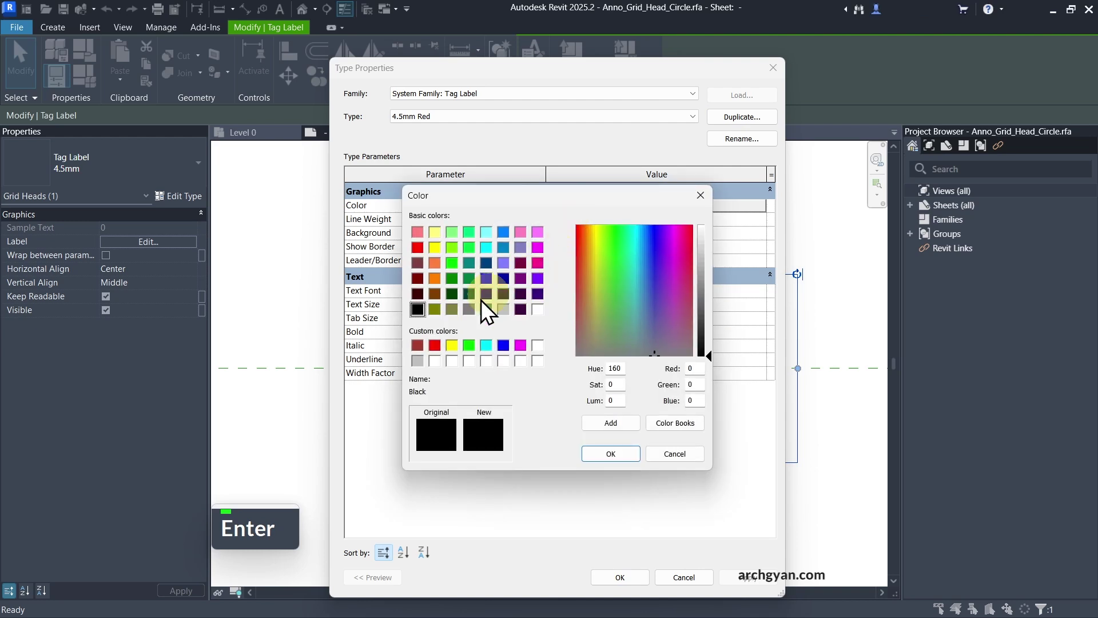
pyautogui.click(417, 249)
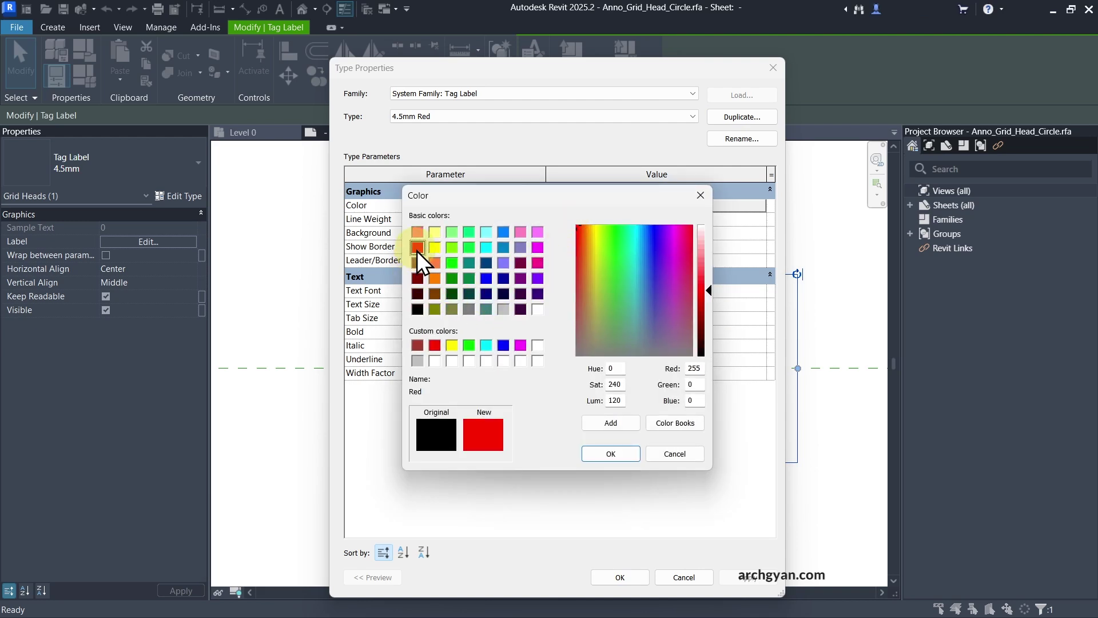
pyautogui.click(609, 453)
pyautogui.click(619, 575)
# - Change the label's sample value to 'AA' in Edit Label
pyautogui.click(366, 207)
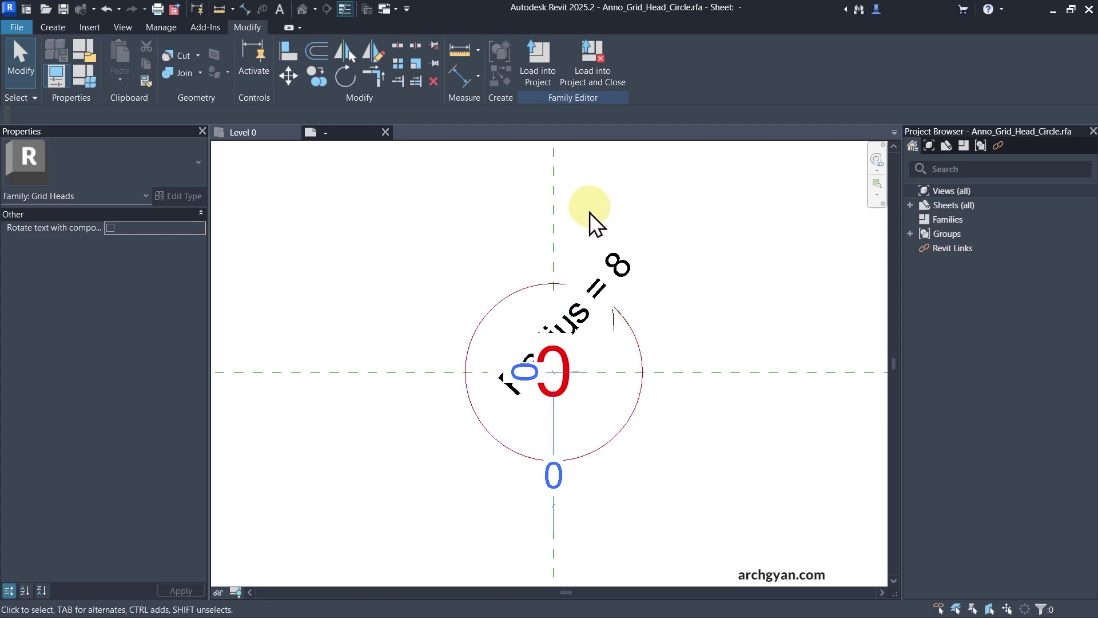
pyautogui.click(574, 365)
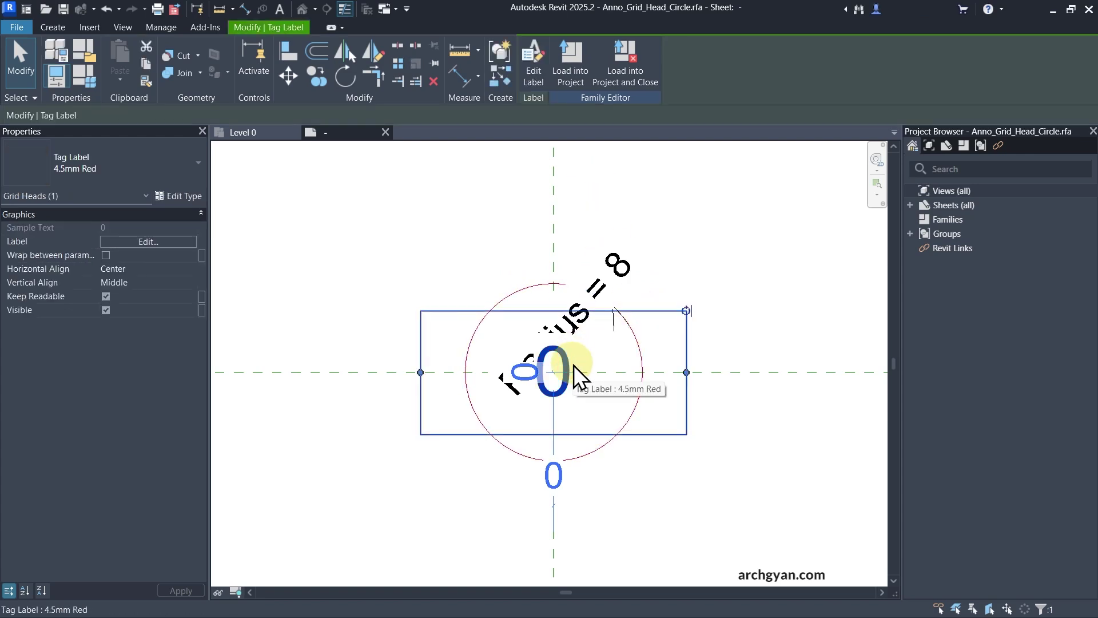
pyautogui.click(531, 58)
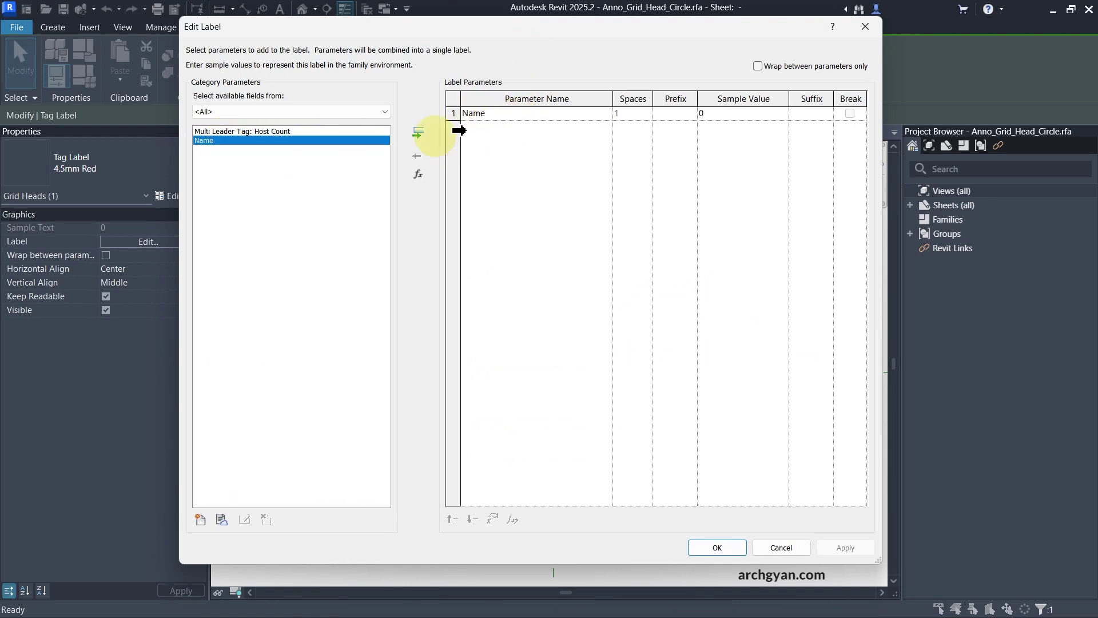
pyautogui.click(737, 113)
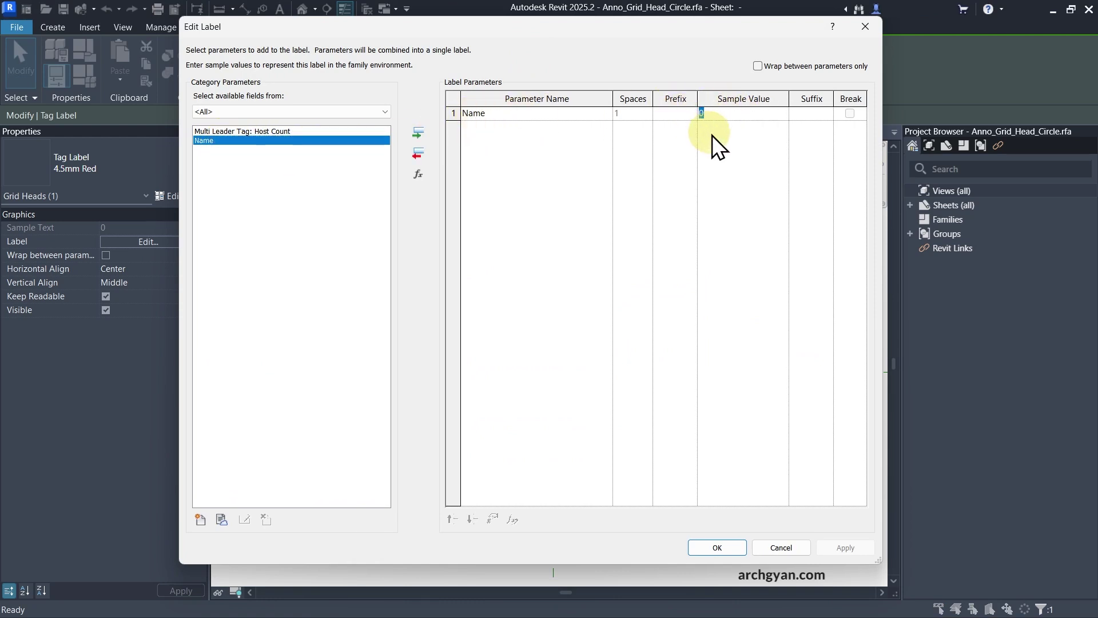
pyautogui.write('AA')
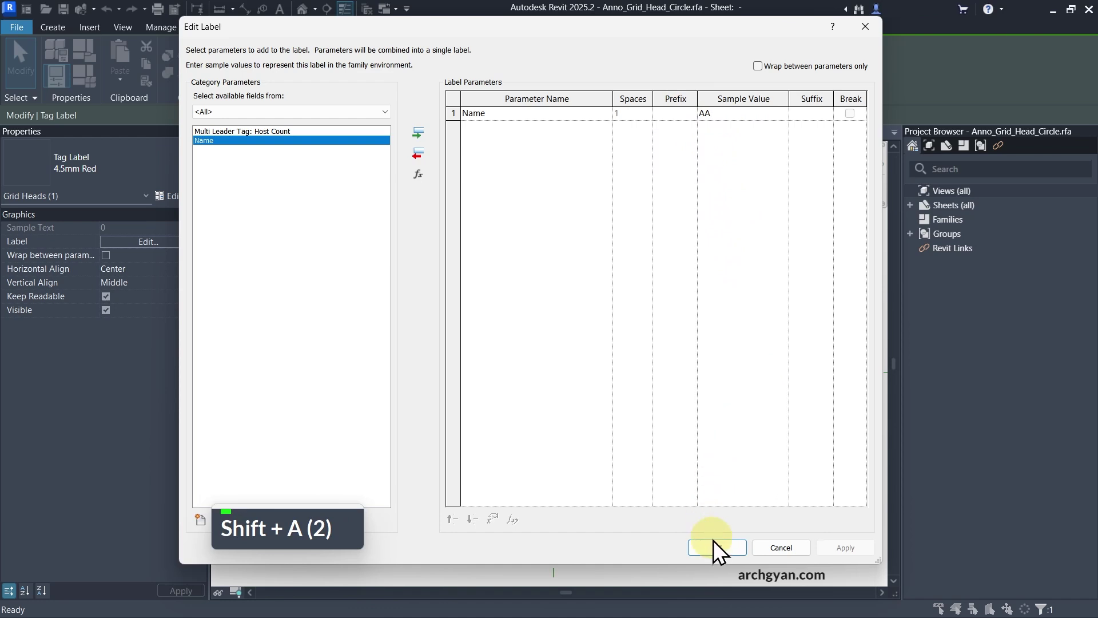
pyautogui.click(715, 544)
pyautogui.press('Escape')
pyautogui.press('Escape')
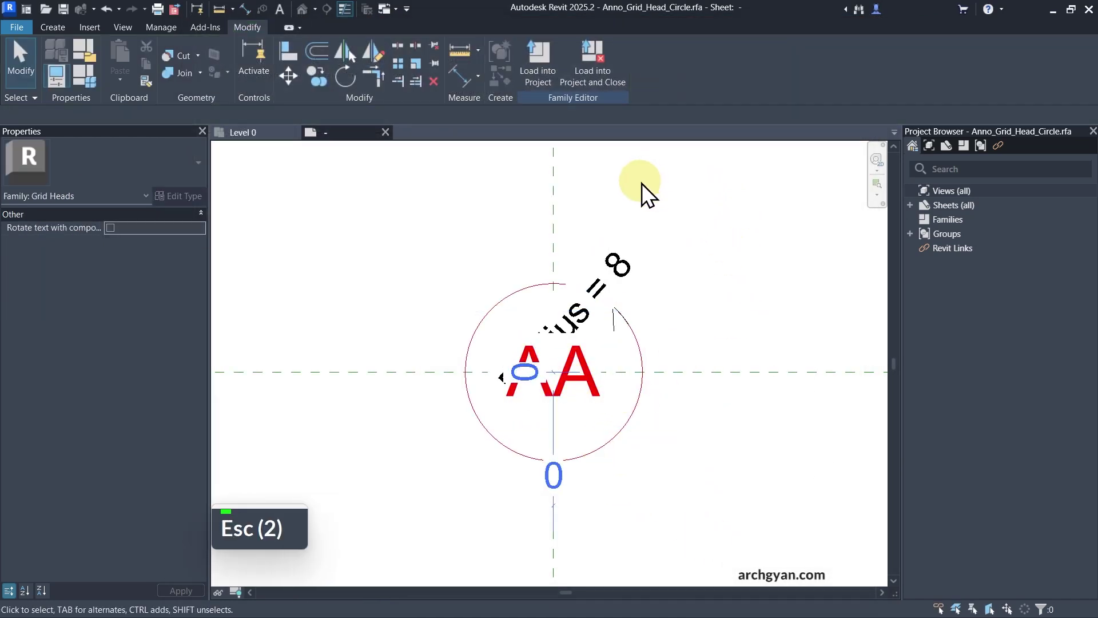
# - Reload the grid head family with Overwrite and inspect the red grid 1 bubble on Level 0
pyautogui.click(541, 61)
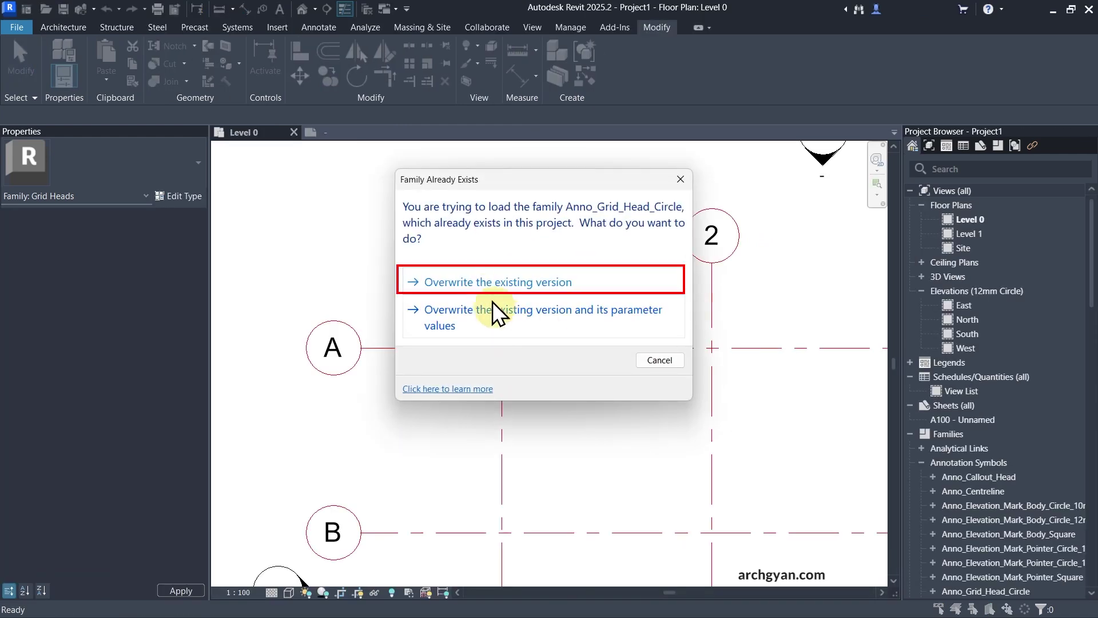
pyautogui.click(484, 279)
pyautogui.scroll(-2, 452, 286)
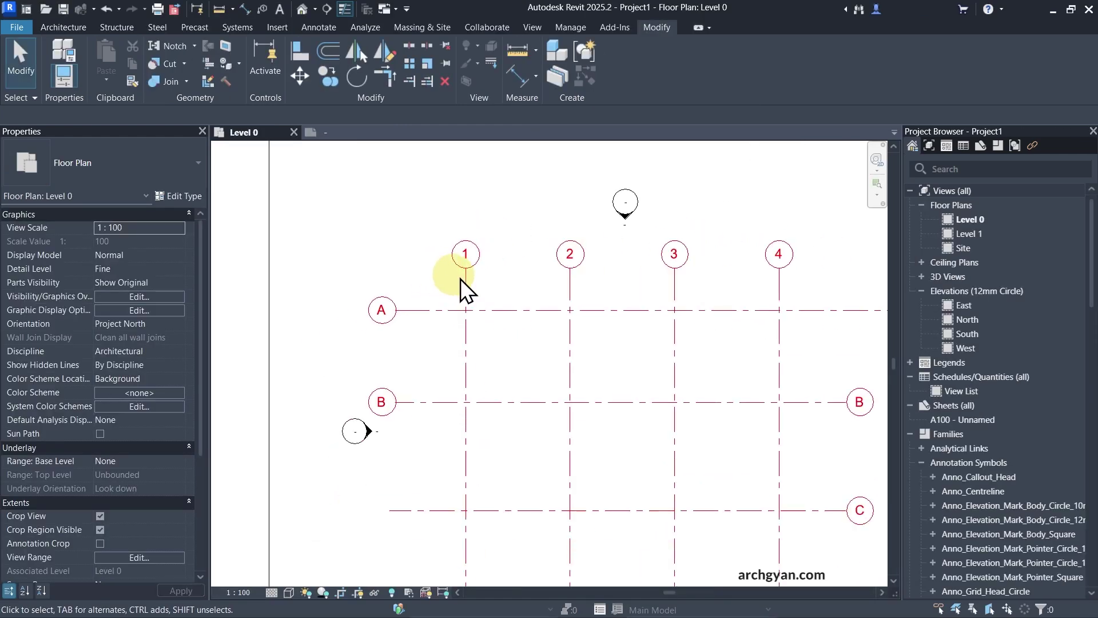
pyautogui.moveTo(719, 334); pyautogui.dragTo(544, 238, button='middle')
pyautogui.scroll(-3, 539, 338)
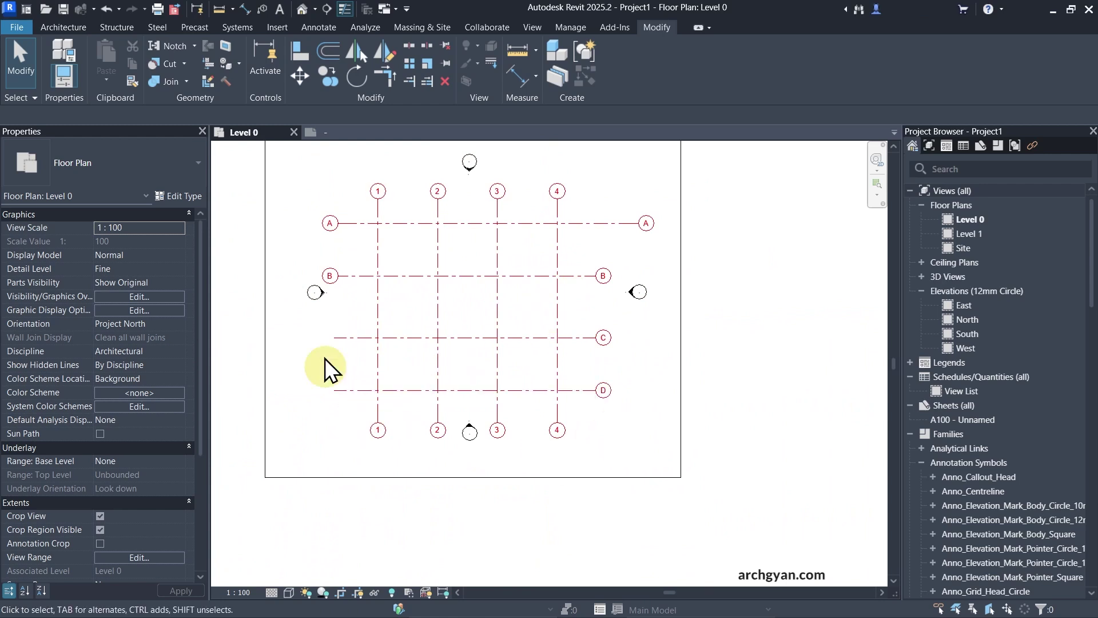
pyautogui.scroll(4, 341, 234)
pyautogui.moveTo(342, 234); pyautogui.dragTo(443, 333, button='middle')
pyautogui.scroll(3, 486, 223)
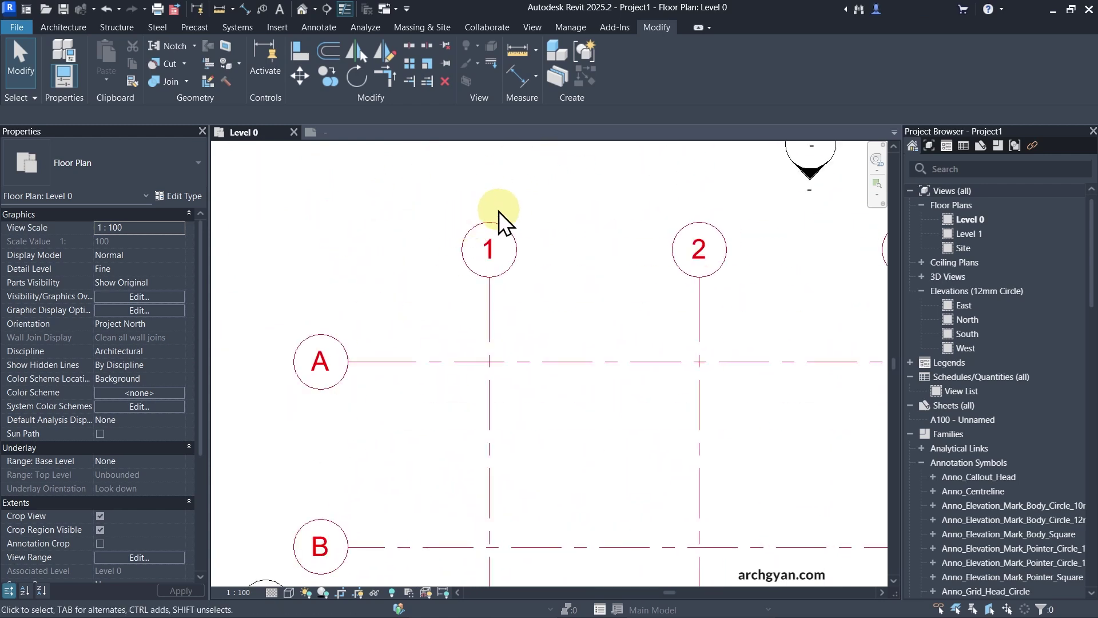
pyautogui.click(490, 228)
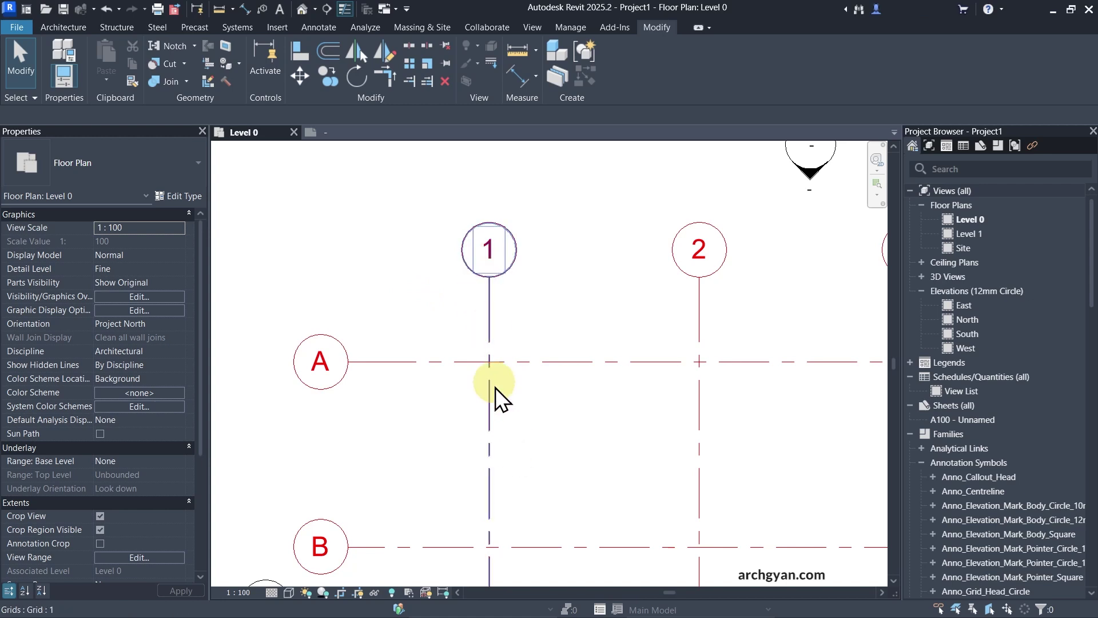
pyautogui.scroll(-3, 487, 348)
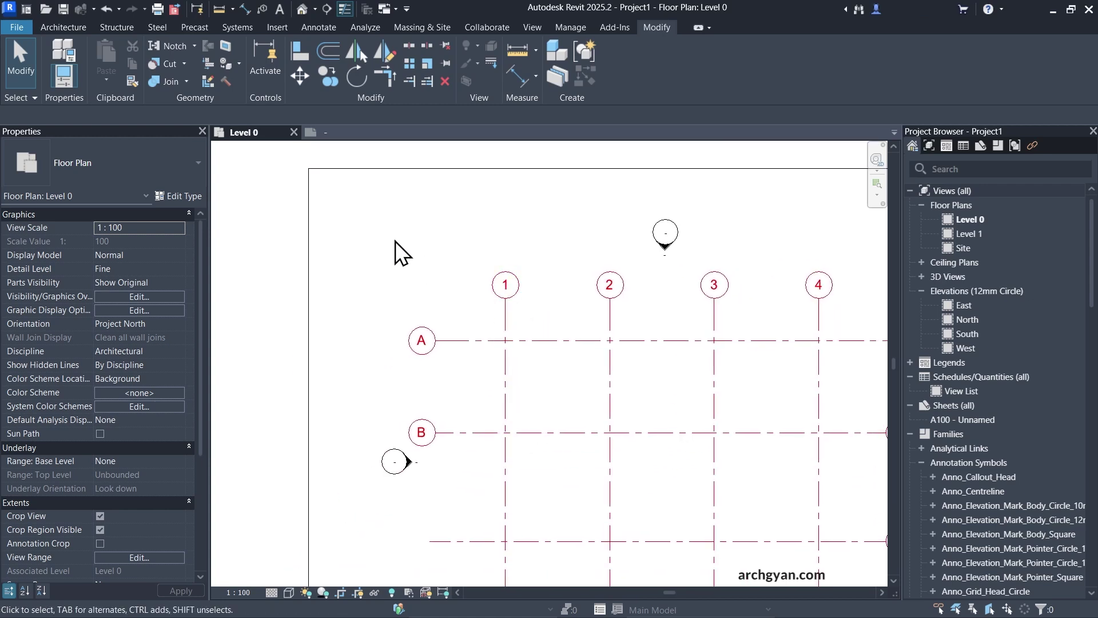
pyautogui.scroll(2, 505, 307)
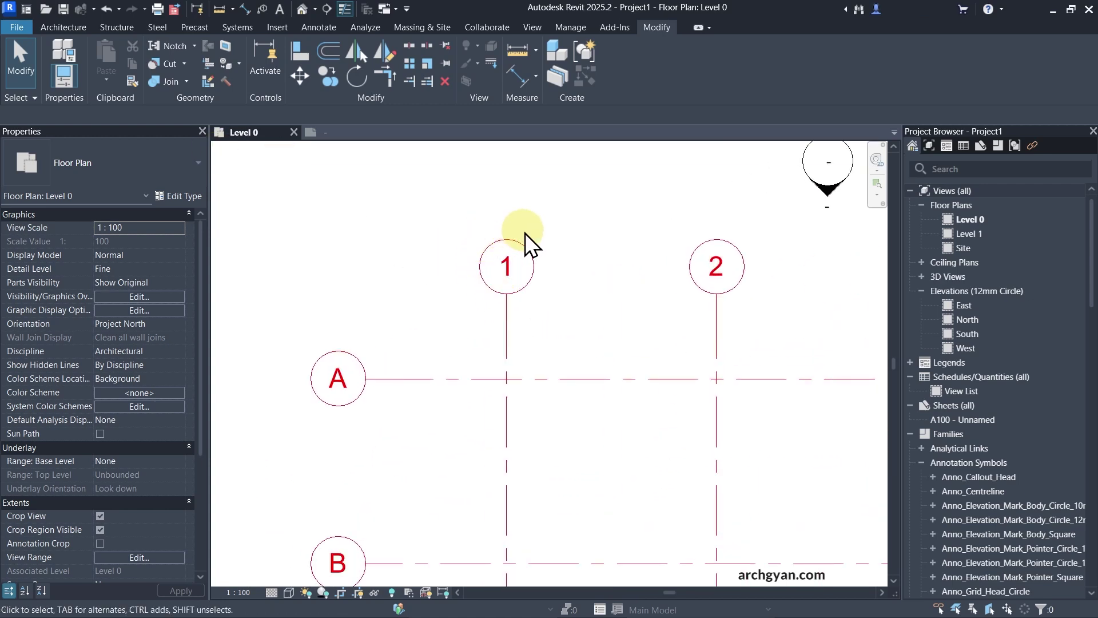
# - Create a new family from Annotations\Metric Generic Annotation.rft
pyautogui.click(17, 27)
pyautogui.moveTo(26, 85)
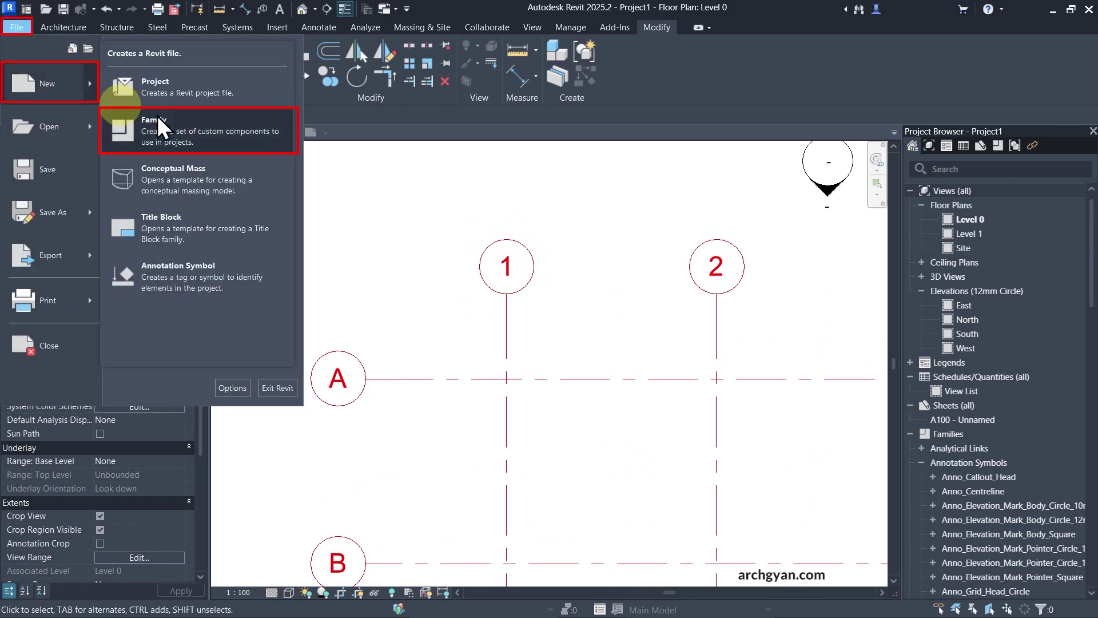
pyautogui.click(163, 120)
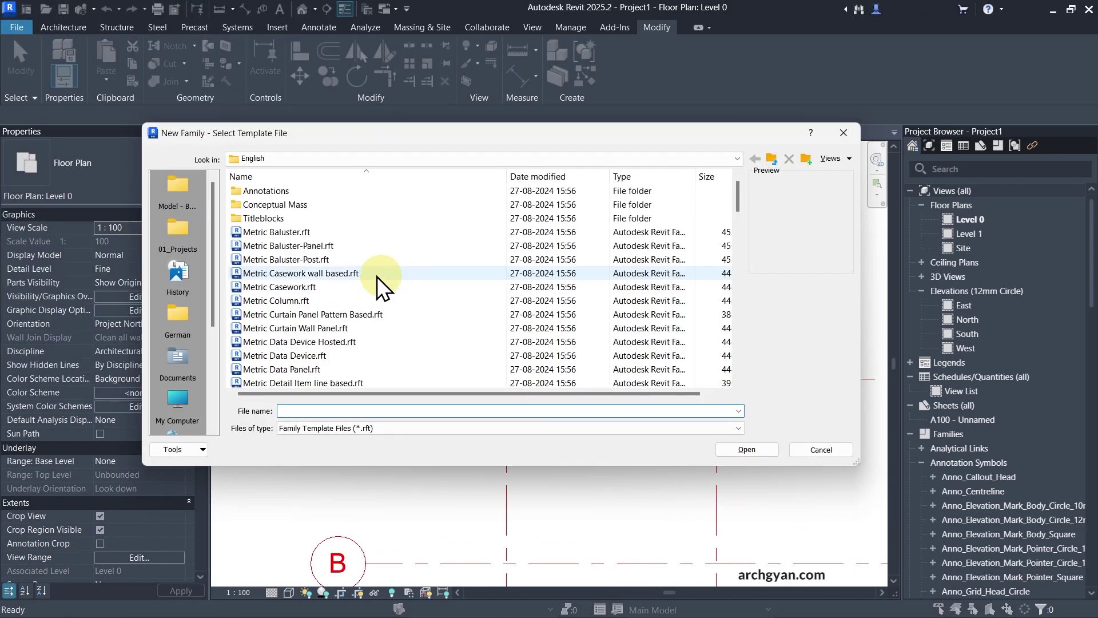
pyautogui.doubleClick(276, 193)
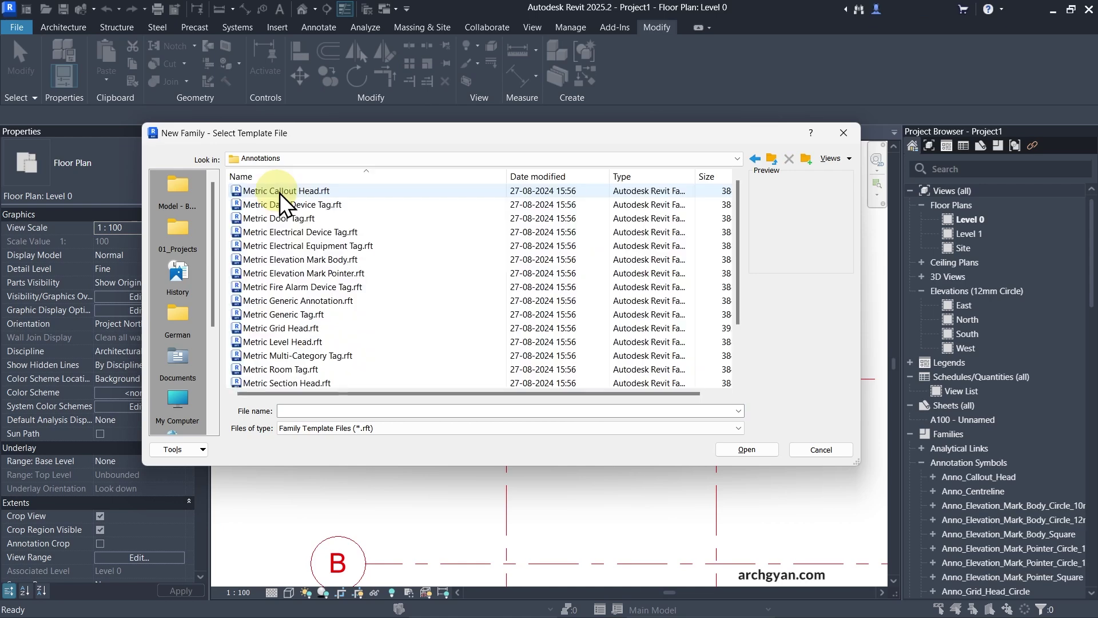
pyautogui.scroll(-2, 338, 279)
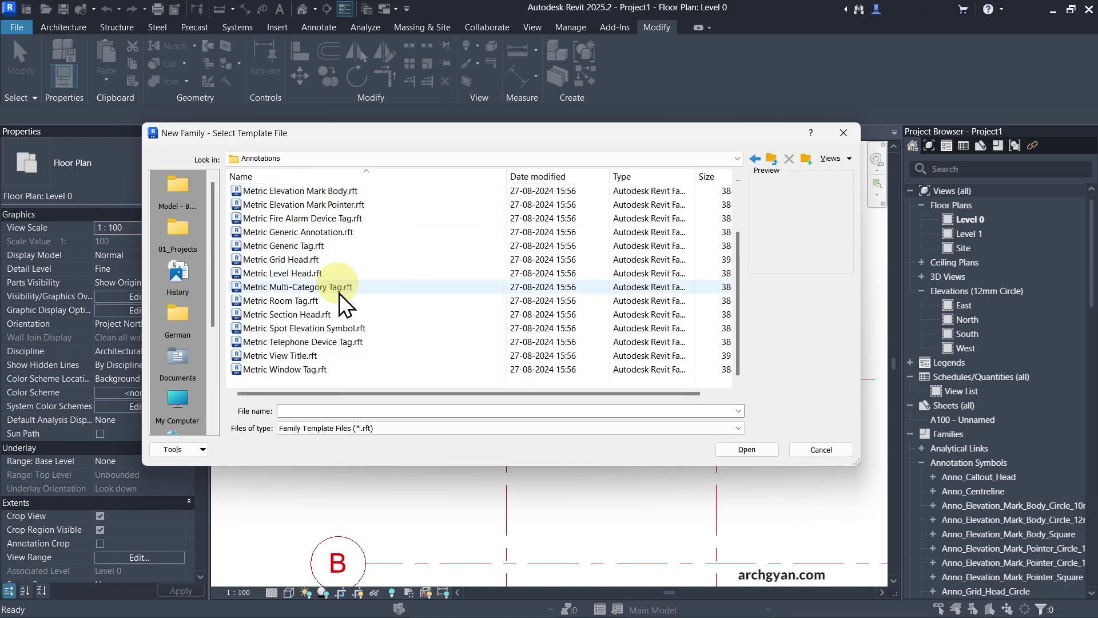
pyautogui.click(337, 233)
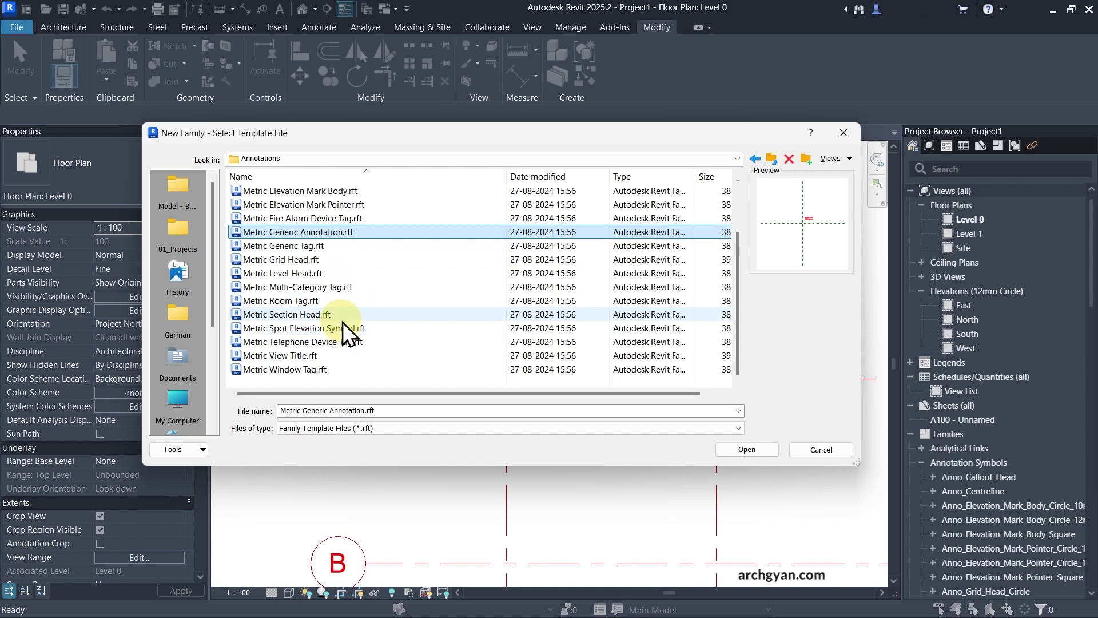
pyautogui.scroll(2, 342, 321)
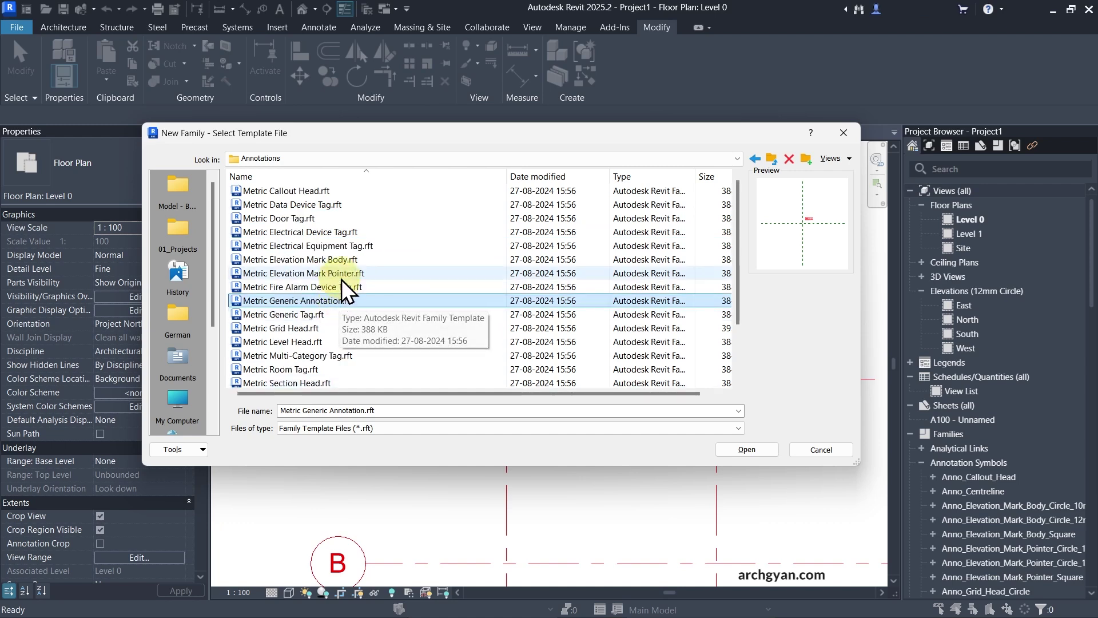
pyautogui.scroll(-2, 342, 283)
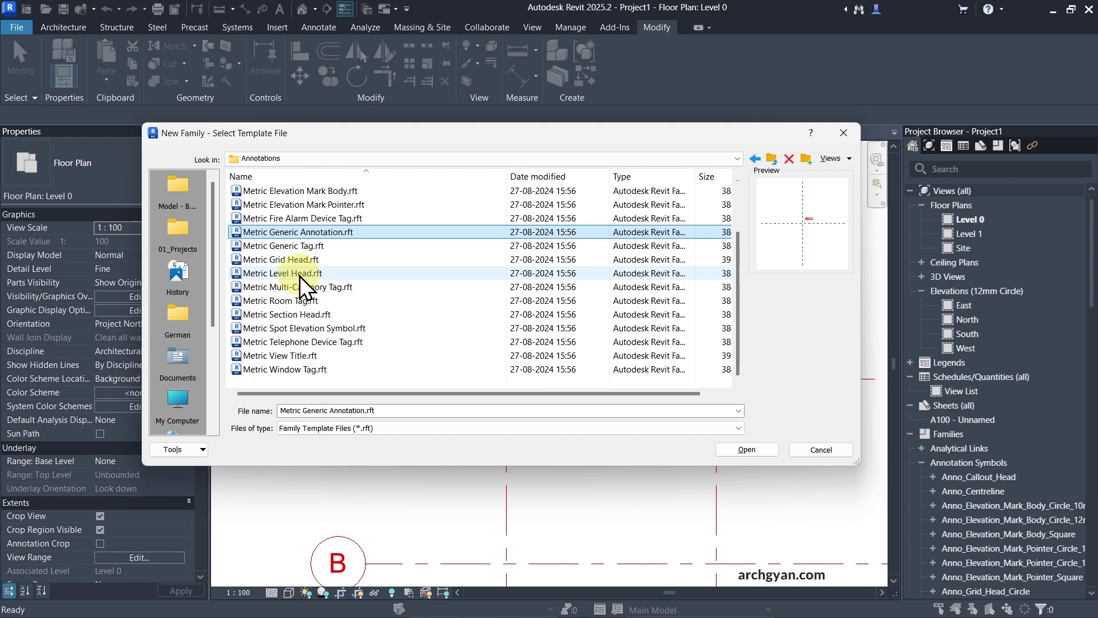
pyautogui.click(281, 262)
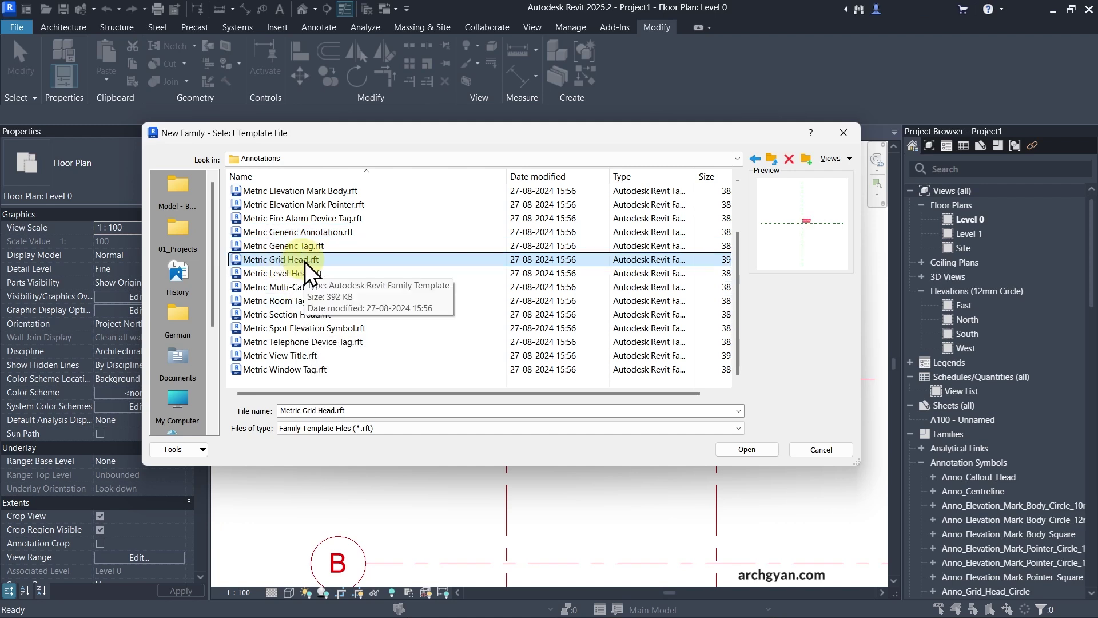
pyautogui.click(283, 231)
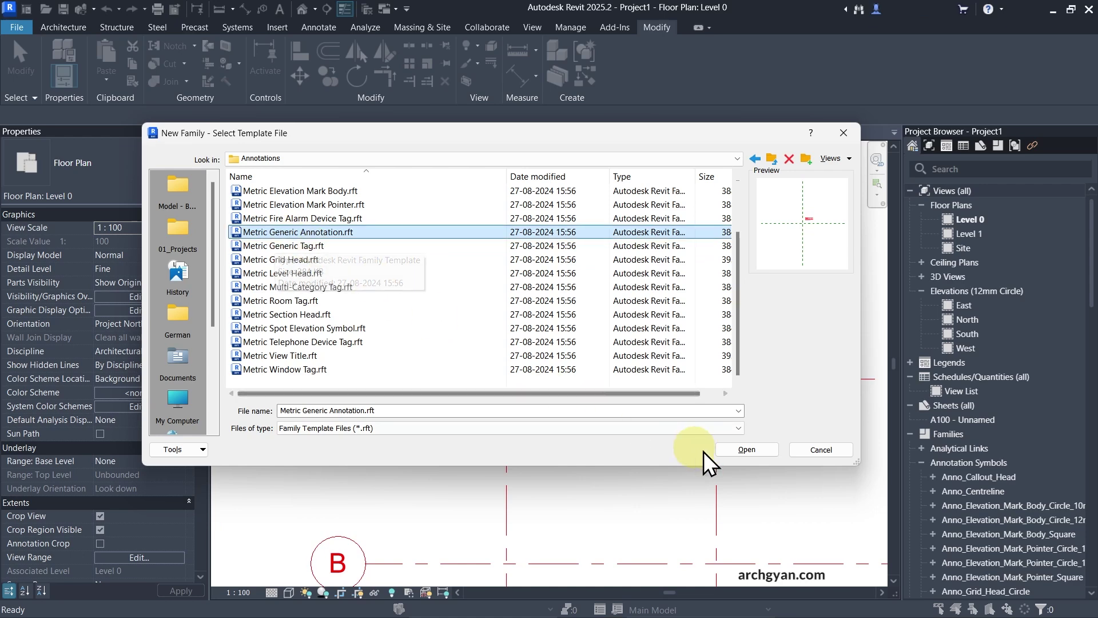
pyautogui.click(735, 448)
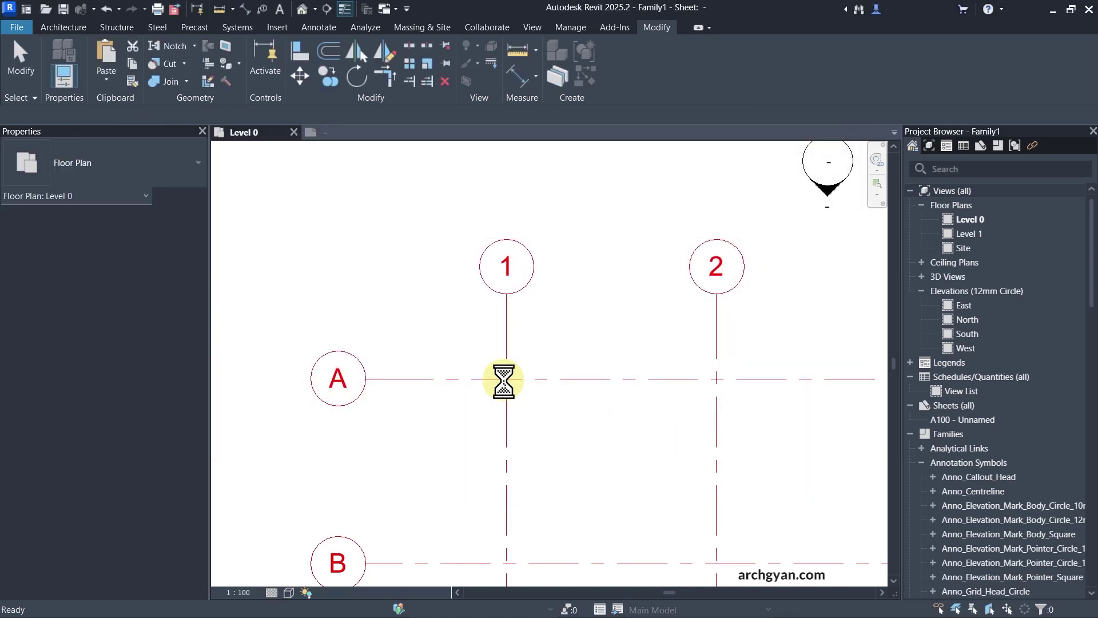
# - Delete the template's placeholder text note
pyautogui.scroll(3, 562, 337)
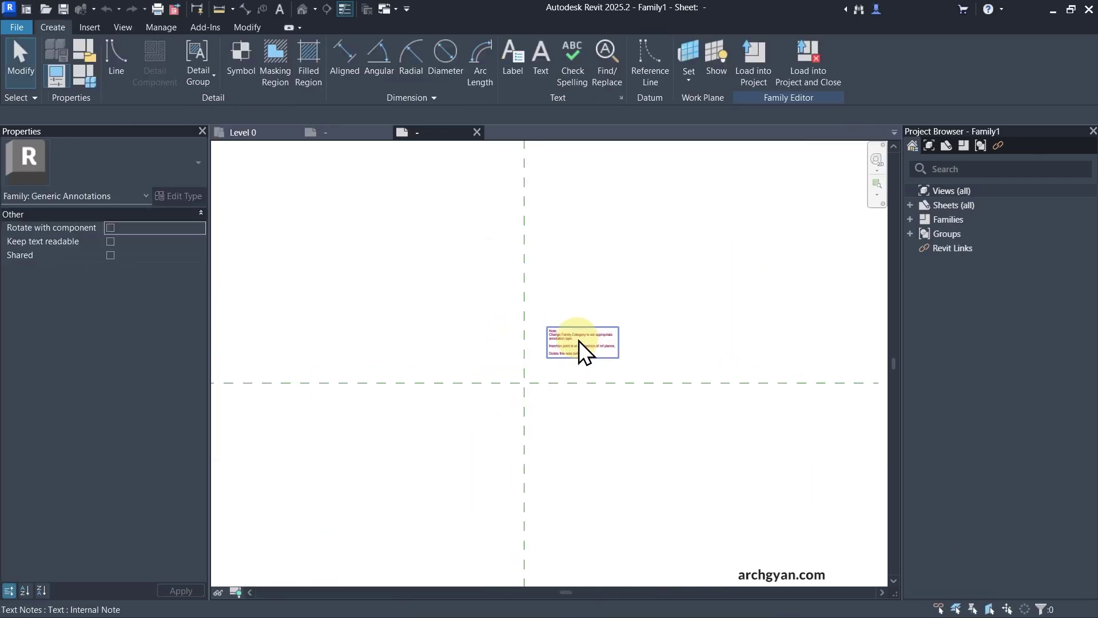
pyautogui.click(577, 341)
pyautogui.press('Delete')
# - Change the family category to Grid Heads in Family Category and Parameters
pyautogui.scroll(2, 572, 342)
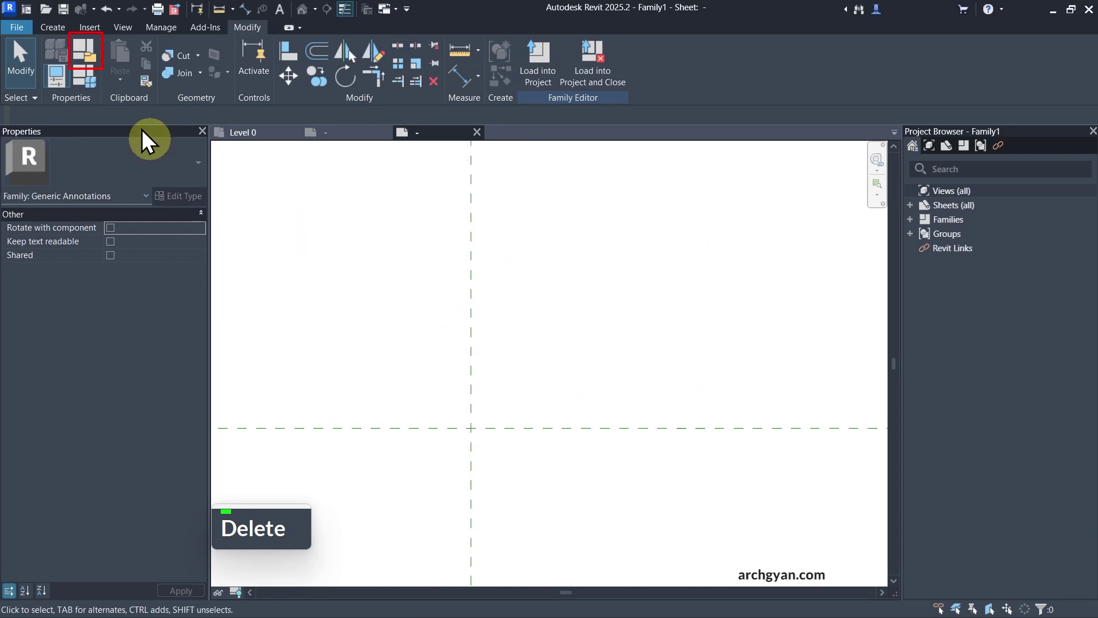
pyautogui.click(84, 51)
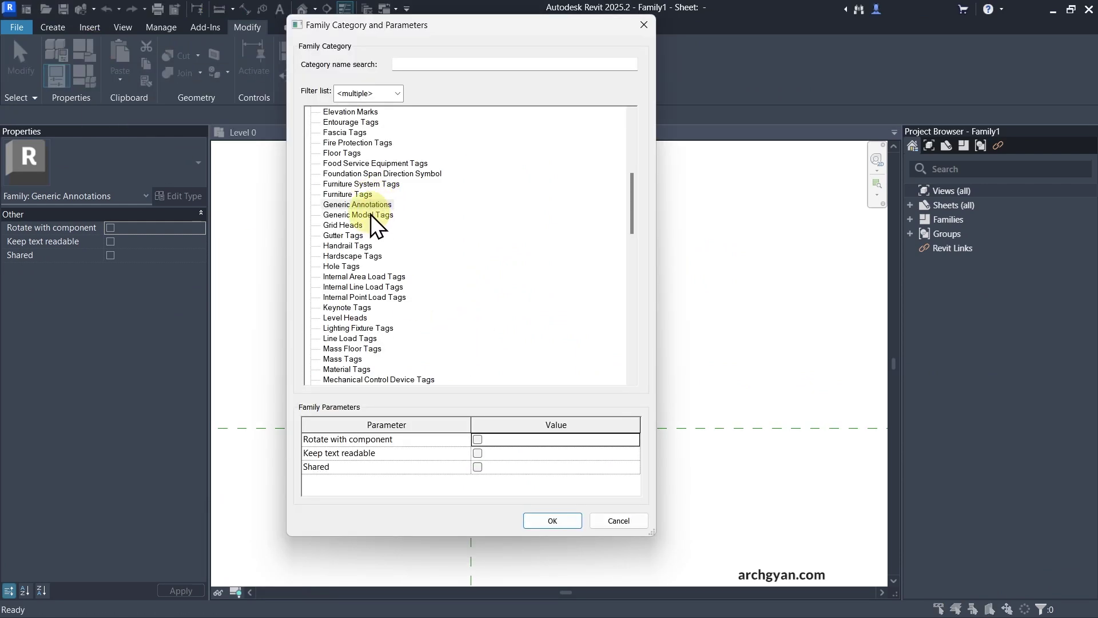
pyautogui.click(348, 223)
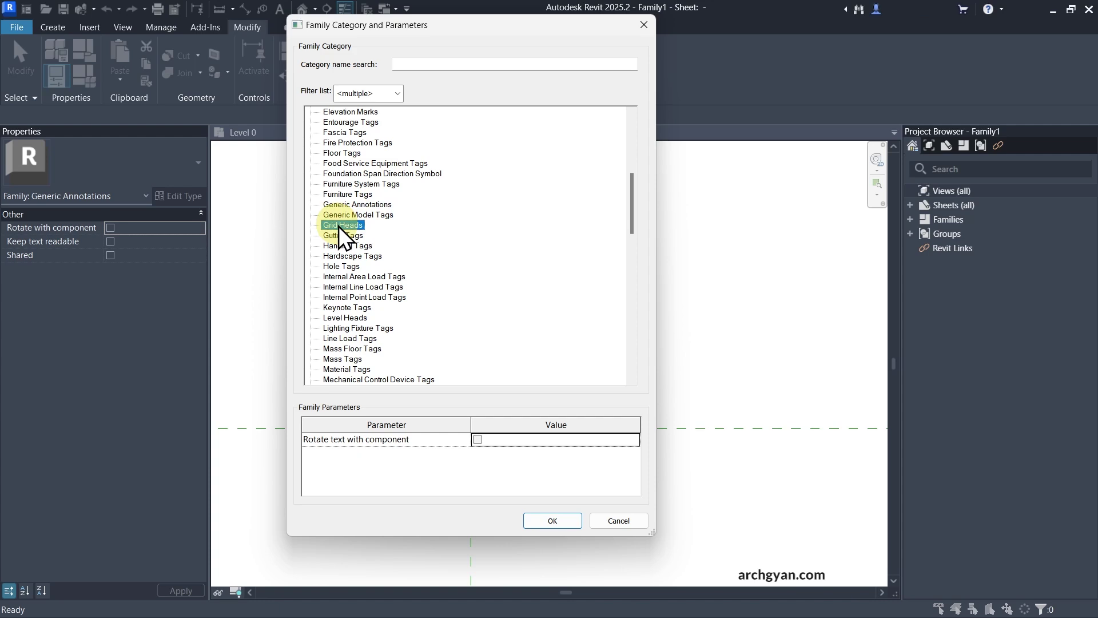
pyautogui.click(544, 520)
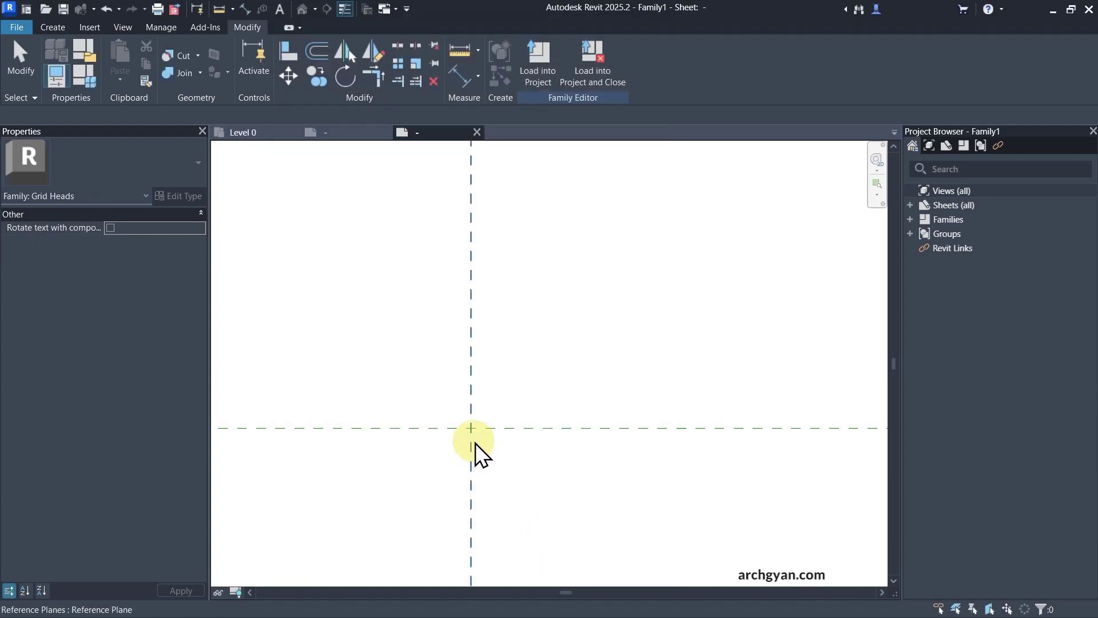
# - Place a label at the reference-plane crossing bound to Name, with sample value 01
pyautogui.moveTo(437, 372); pyautogui.dragTo(503, 401, button='middle')
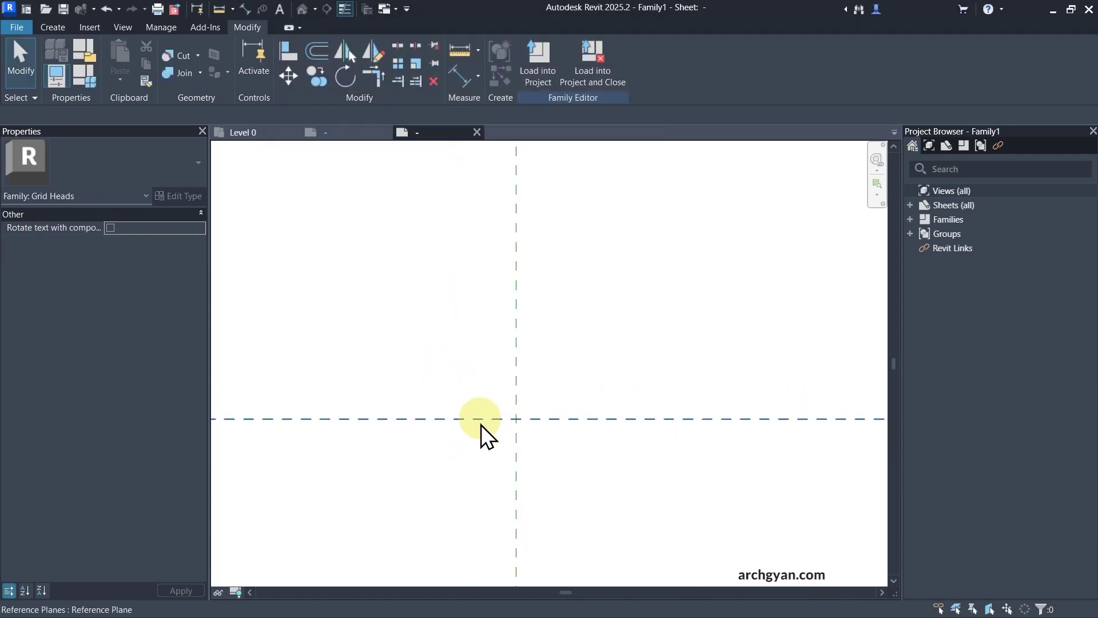
pyautogui.click(52, 28)
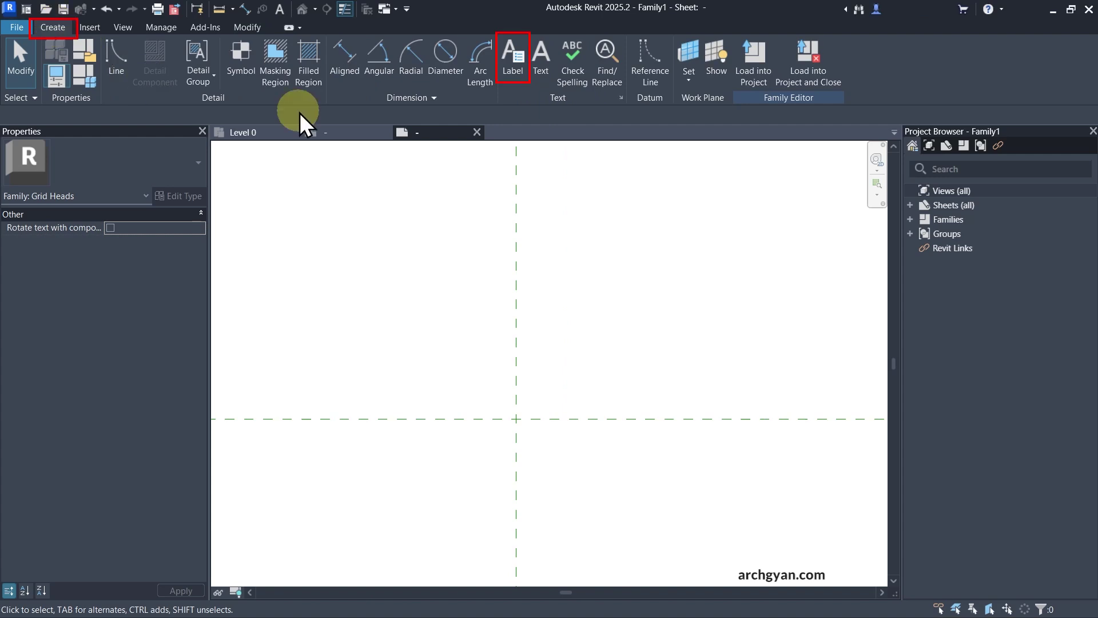
pyautogui.click(514, 64)
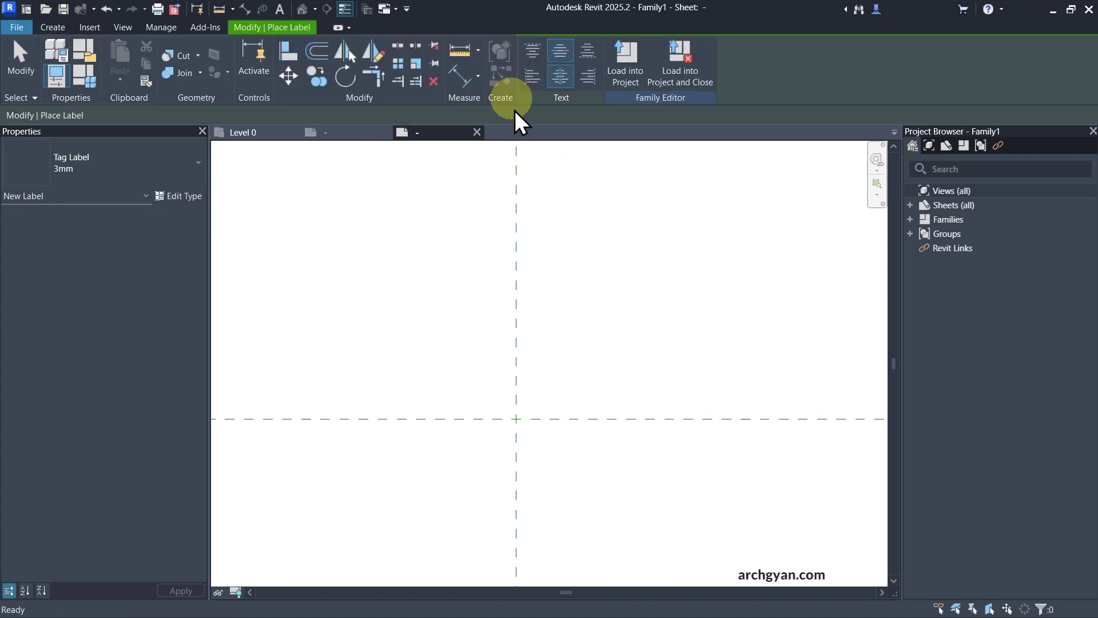
pyautogui.click(516, 419)
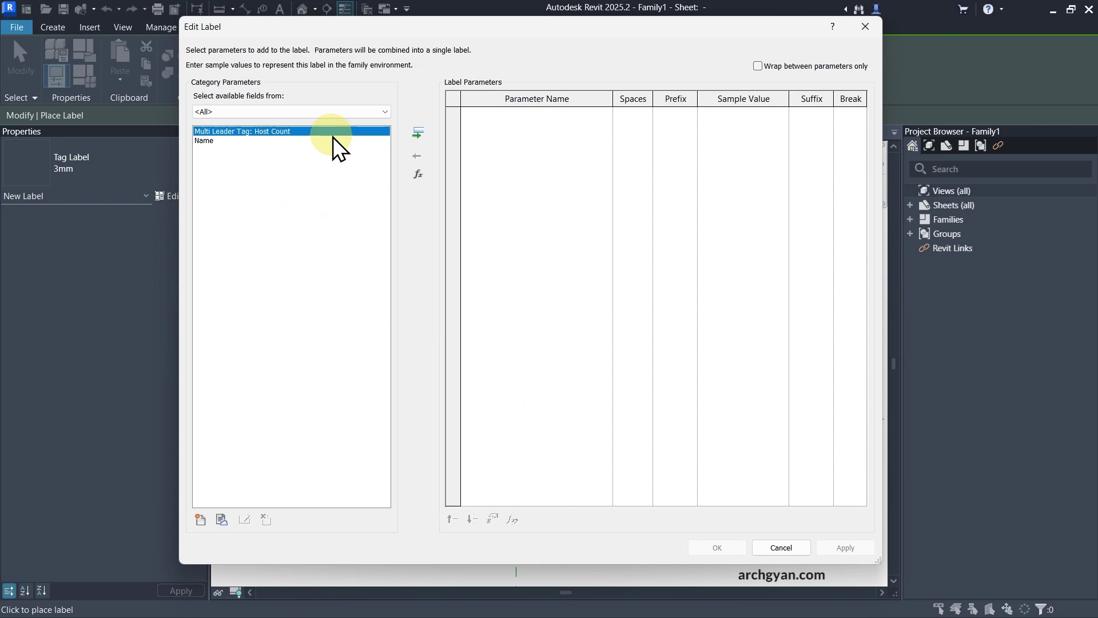
pyautogui.click(239, 140)
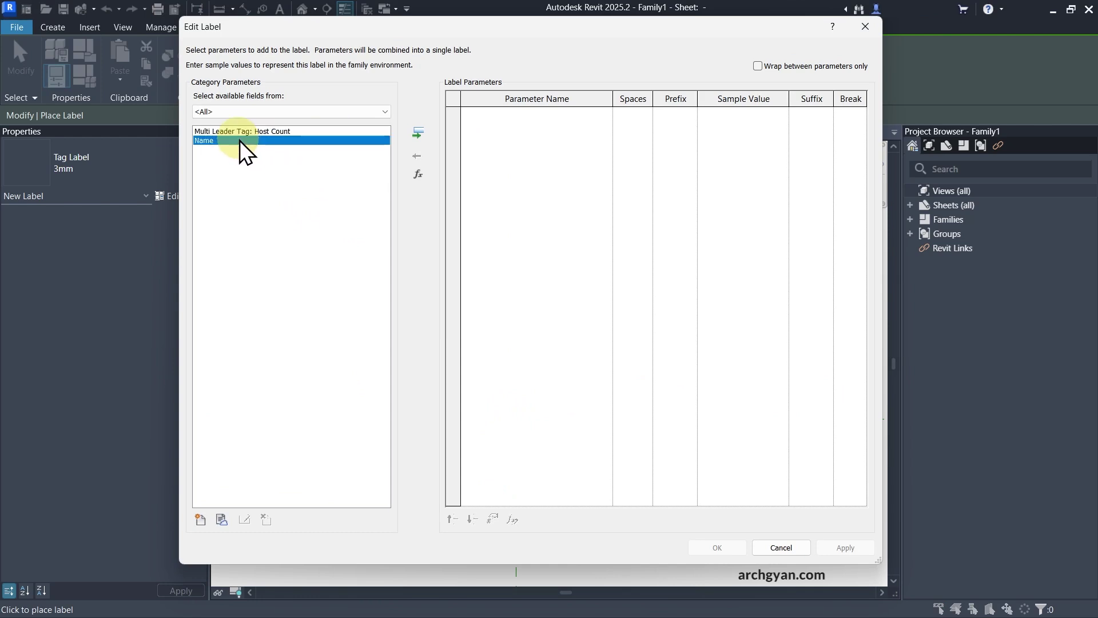
pyautogui.click(418, 134)
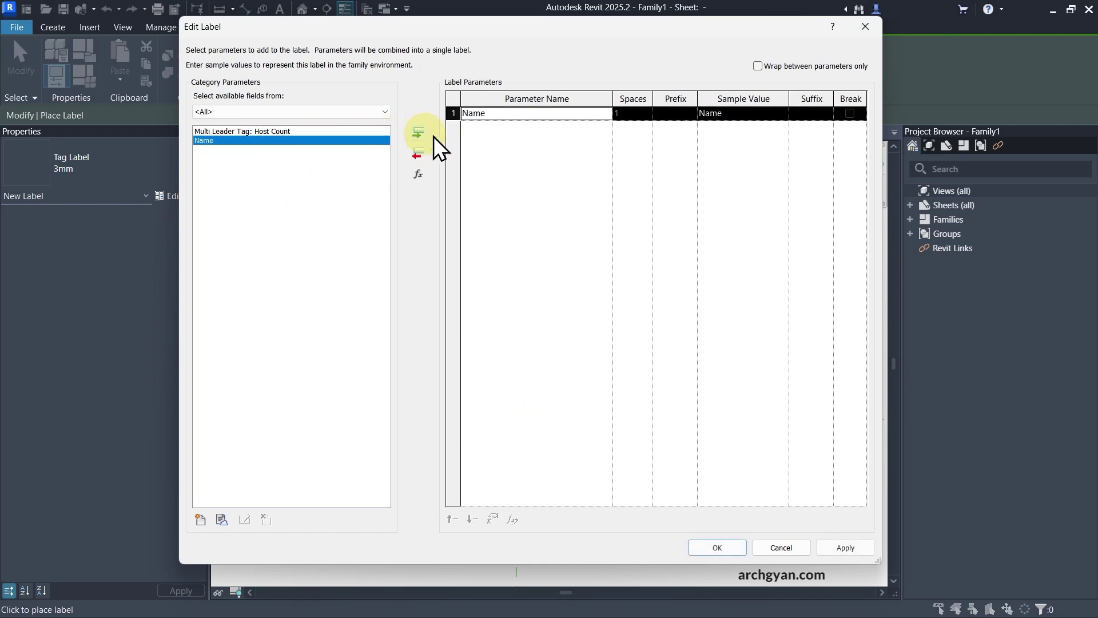
pyautogui.click(727, 114)
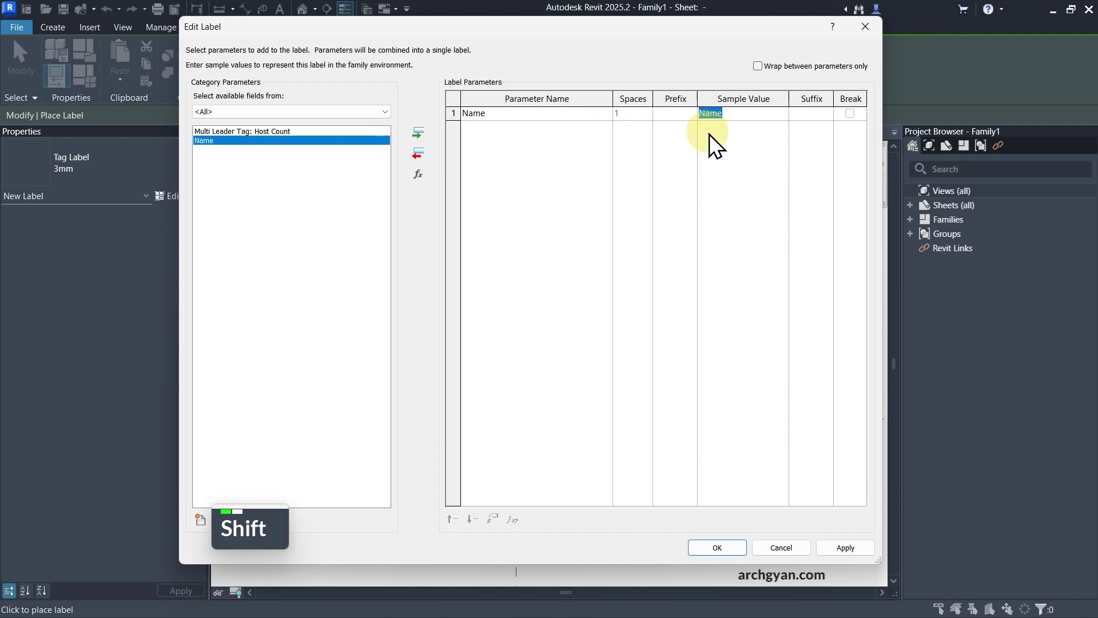
pyautogui.write('01')
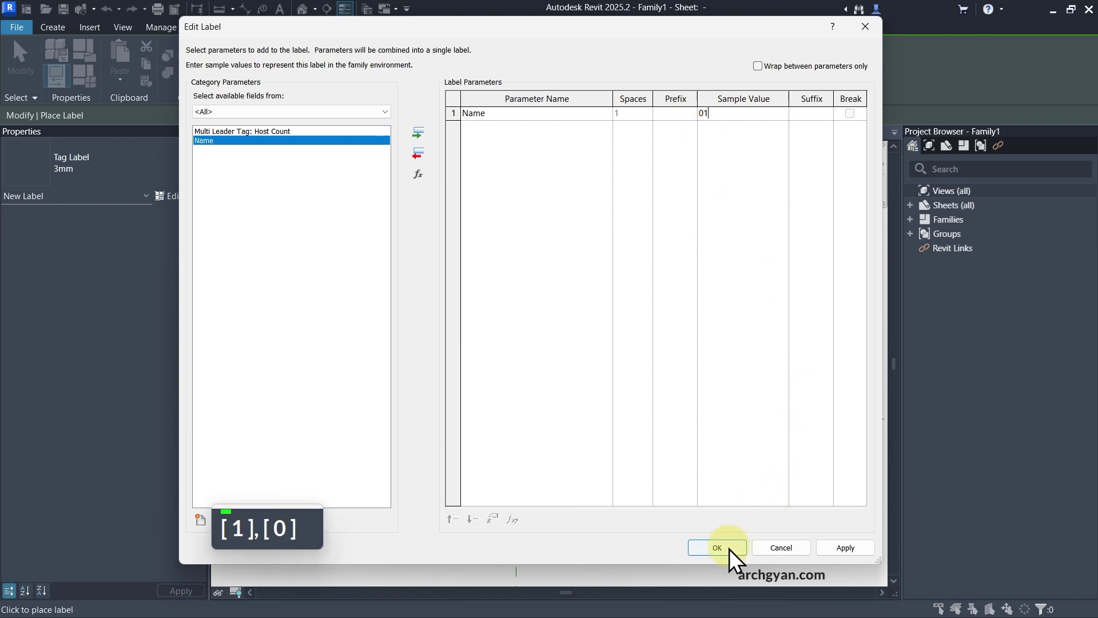
pyautogui.click(717, 548)
# - Narrow the 01 label's box and move it above and right of the crossing
pyautogui.scroll(5, 514, 431)
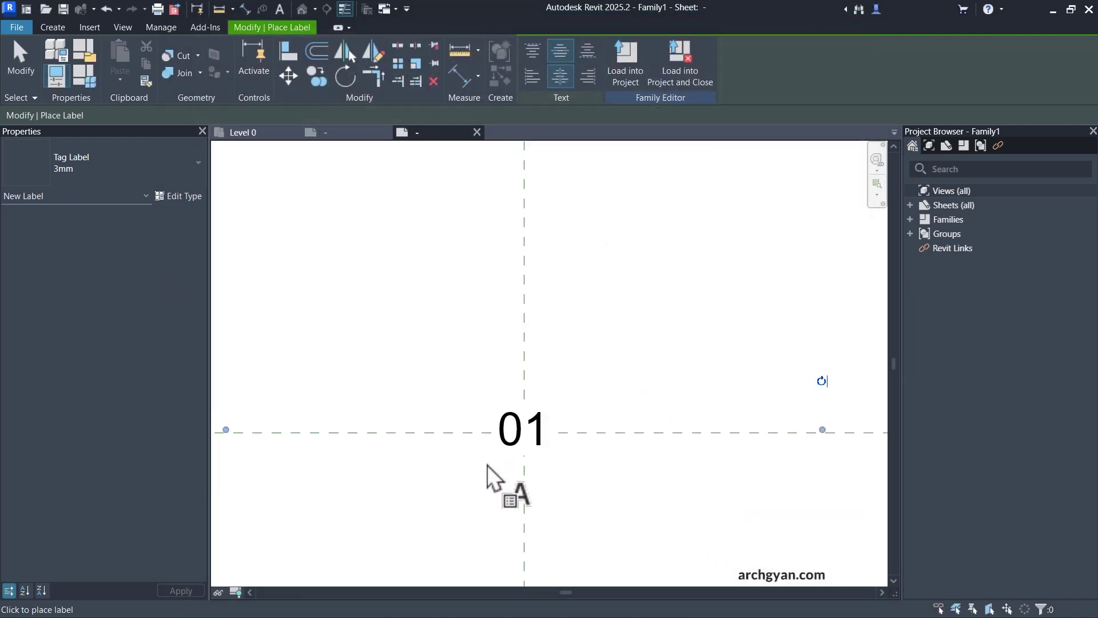
pyautogui.press('Escape')
pyautogui.press('Escape')
pyautogui.click(510, 428)
pyautogui.moveTo(301, 426); pyautogui.dragTo(400, 429)
pyautogui.moveTo(514, 417); pyautogui.dragTo(618, 378)
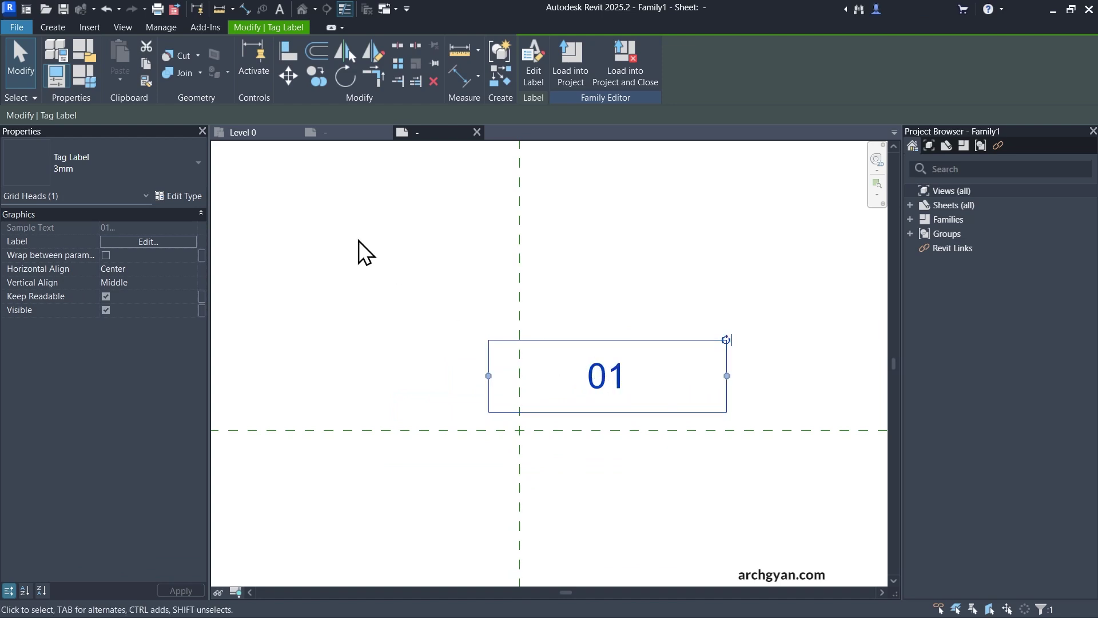
# - Group the 01 label as the detail group Group 1
pyautogui.click(499, 68)
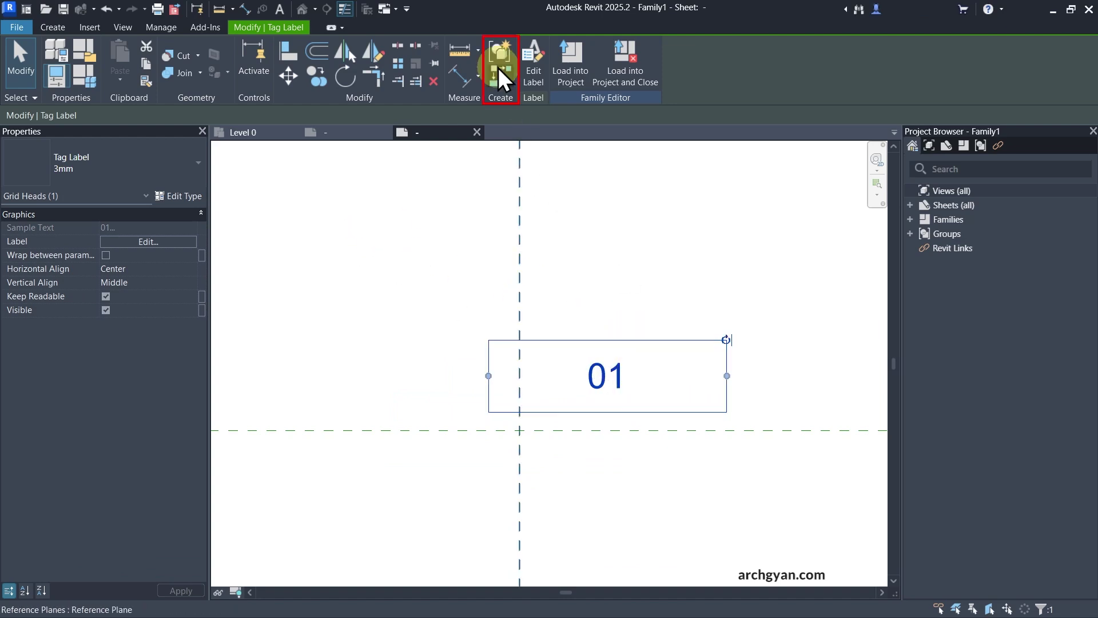
pyautogui.click(499, 52)
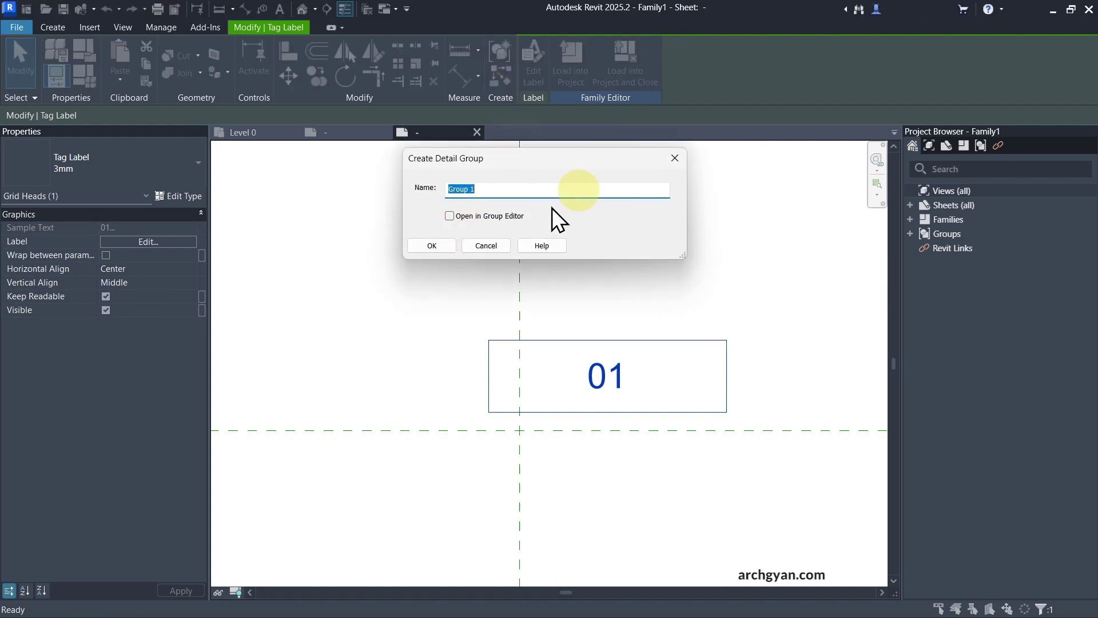
pyautogui.click(429, 247)
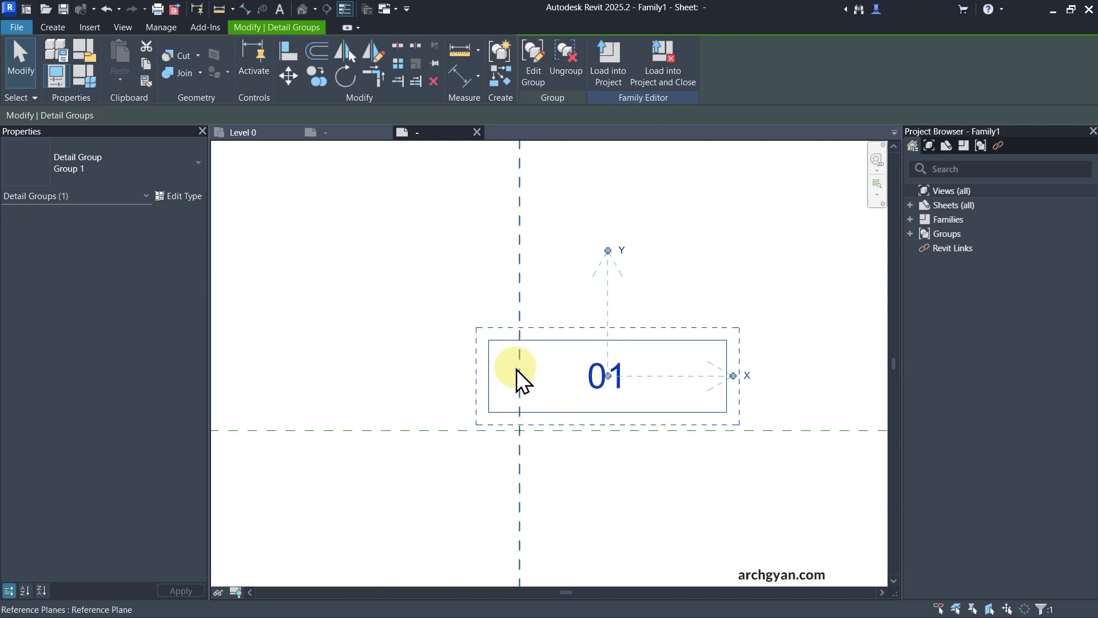
# - Move Group 1 with MV from its origin to the reference-plane crossing
pyautogui.scroll(2, 615, 391)
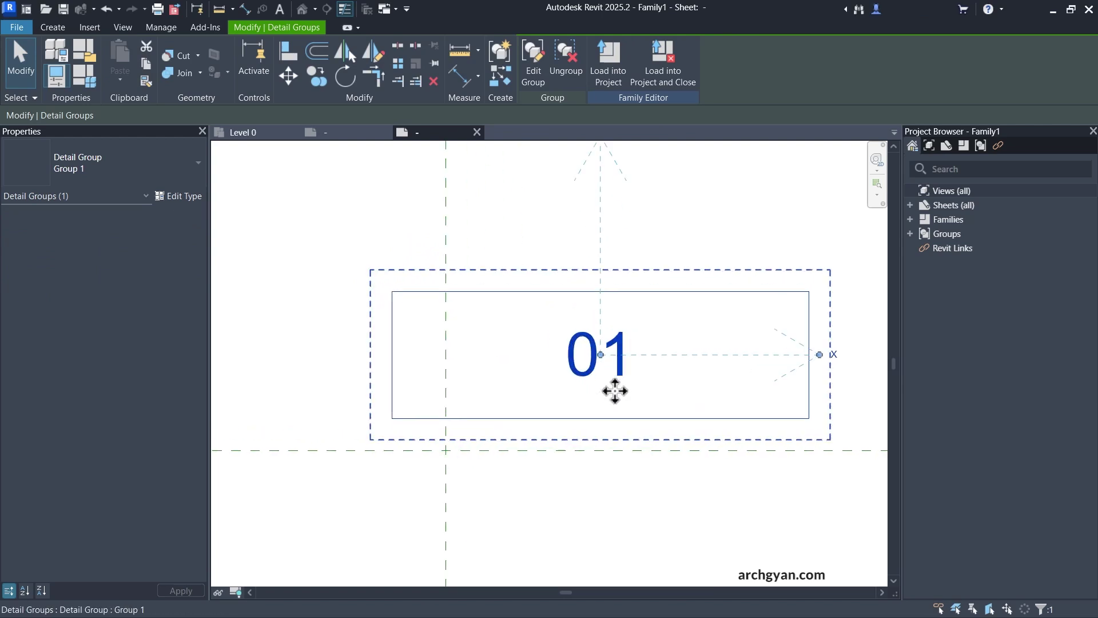
pyautogui.click(600, 355)
pyautogui.scroll(-1, 600, 354)
pyautogui.click(637, 262)
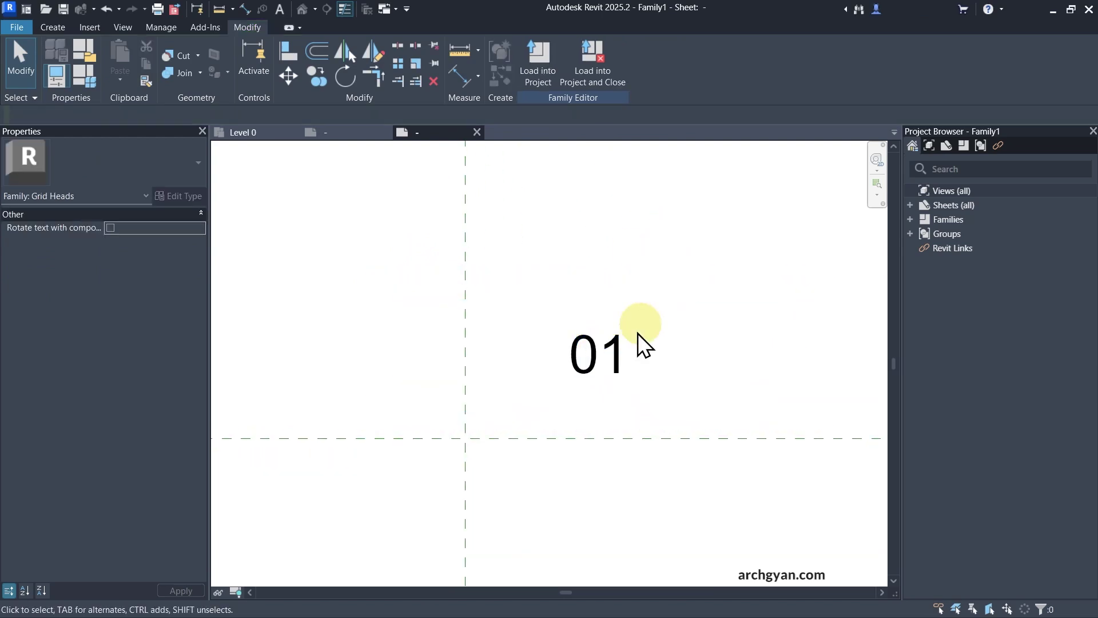
pyautogui.click(626, 346)
pyautogui.press('m')
pyautogui.press('v')
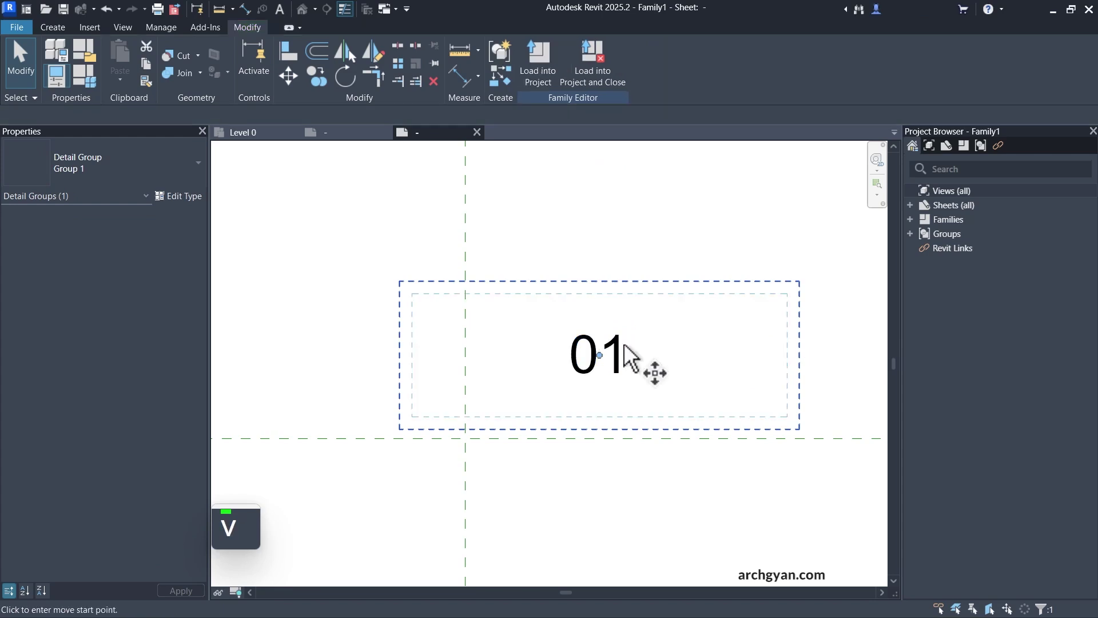
pyautogui.click(599, 354)
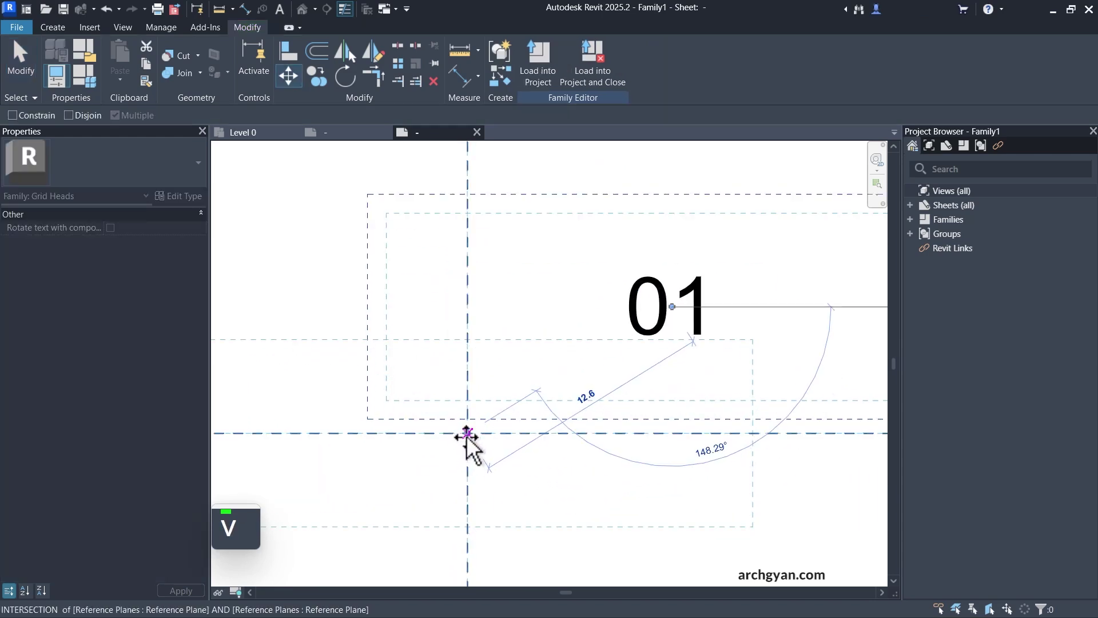
pyautogui.click(465, 438)
pyautogui.scroll(-2, 566, 469)
pyautogui.press('Escape')
pyautogui.press('Escape')
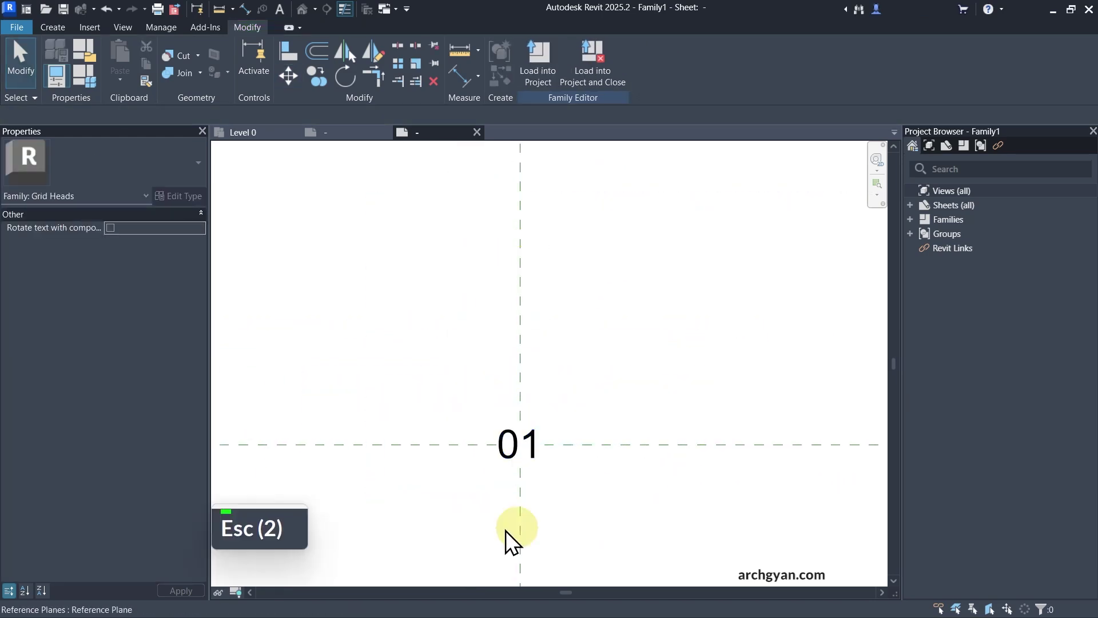
pyautogui.click(382, 302)
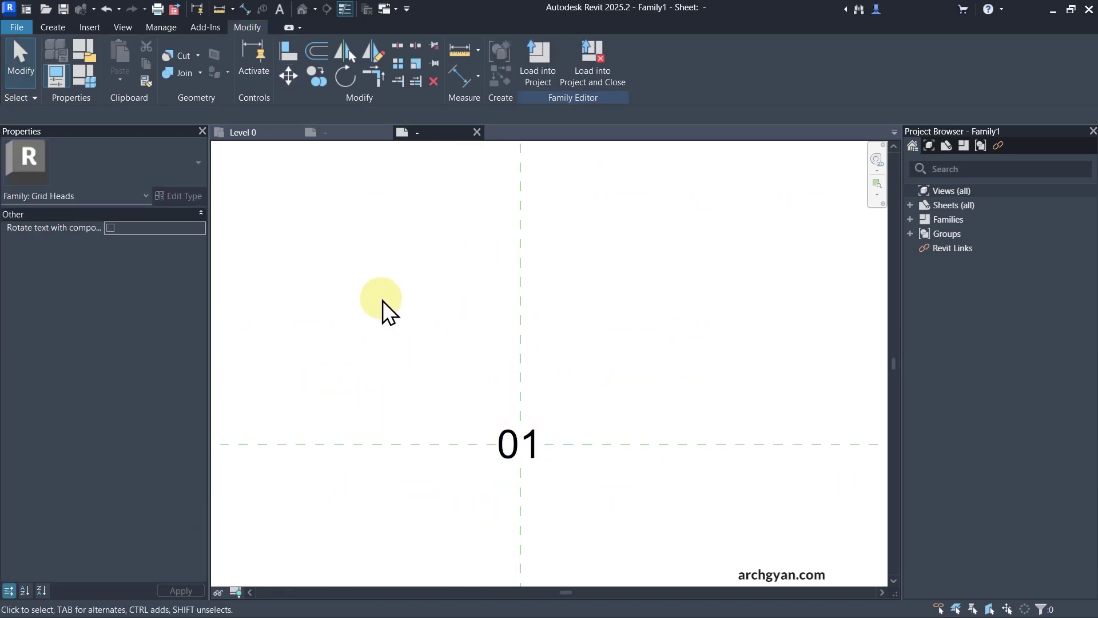
# - Draw a six-sided inscribed polygon of radius 5 centred on the crossing, enclosing the 01 label
pyautogui.click(58, 33)
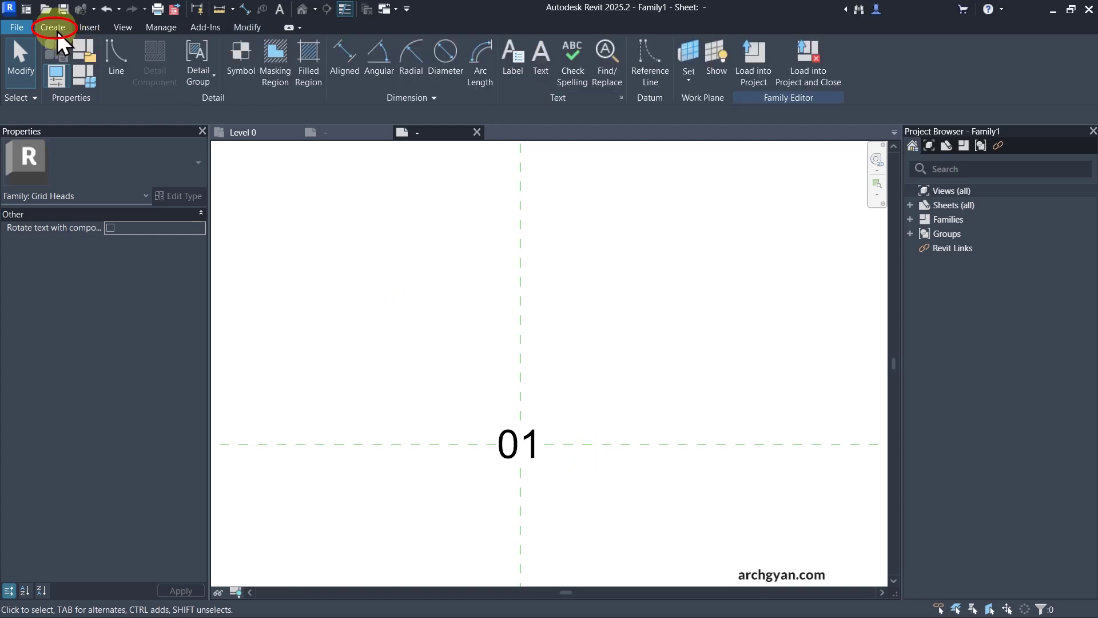
pyautogui.click(117, 53)
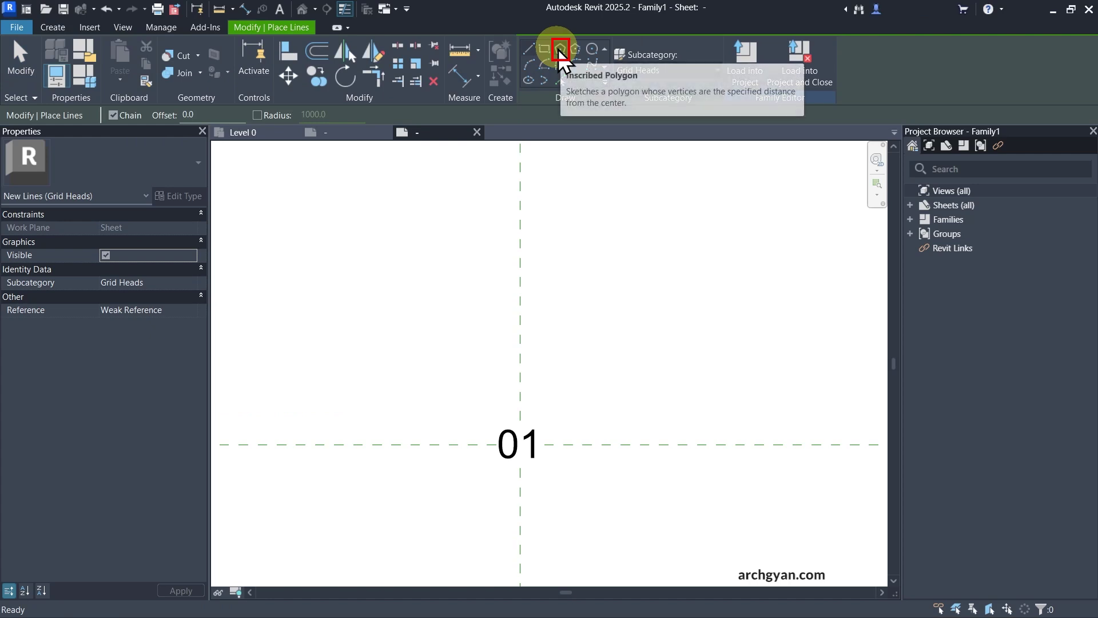
pyautogui.click(560, 51)
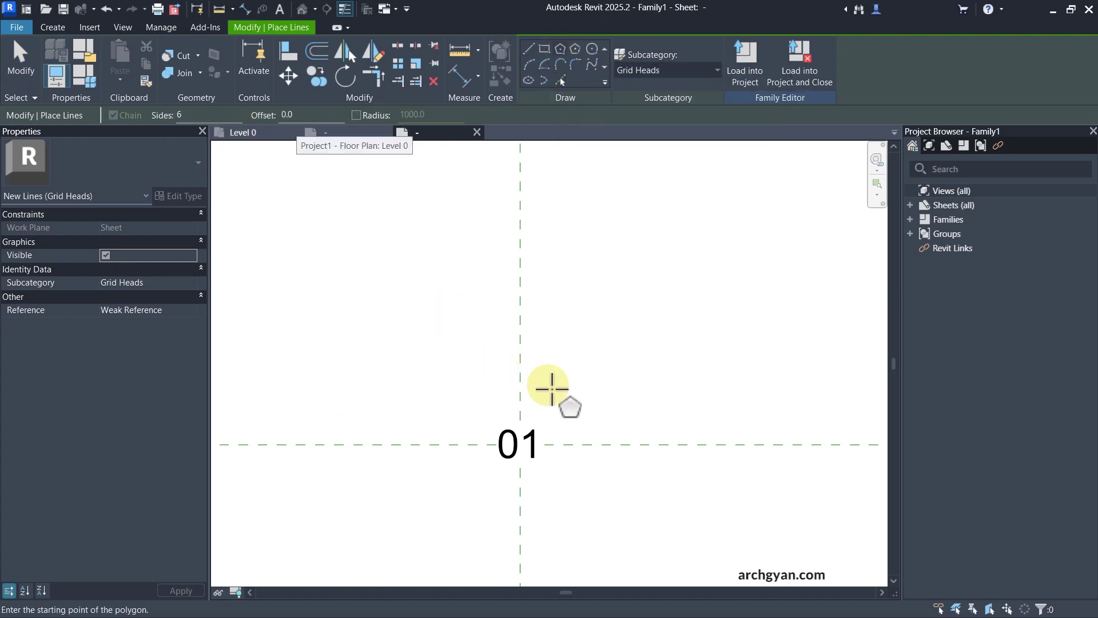
pyautogui.scroll(2, 526, 451)
pyautogui.click(526, 438)
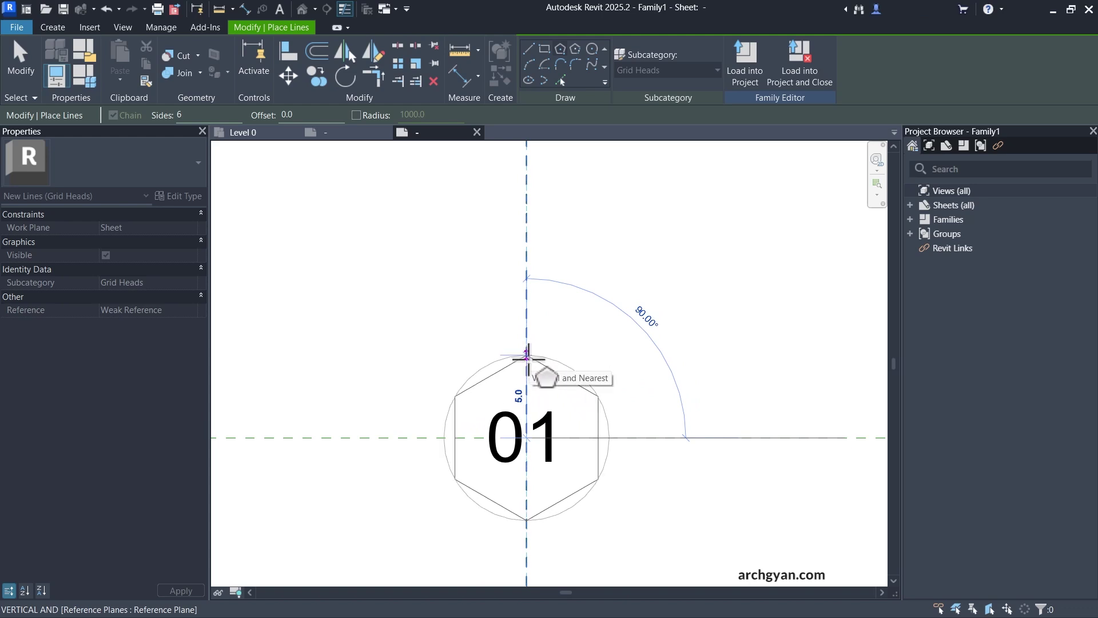
pyautogui.click(527, 355)
pyautogui.scroll(-1, 620, 360)
pyautogui.press('Escape')
pyautogui.press('Escape')
pyautogui.press('Escape')
pyautogui.press('Escape')
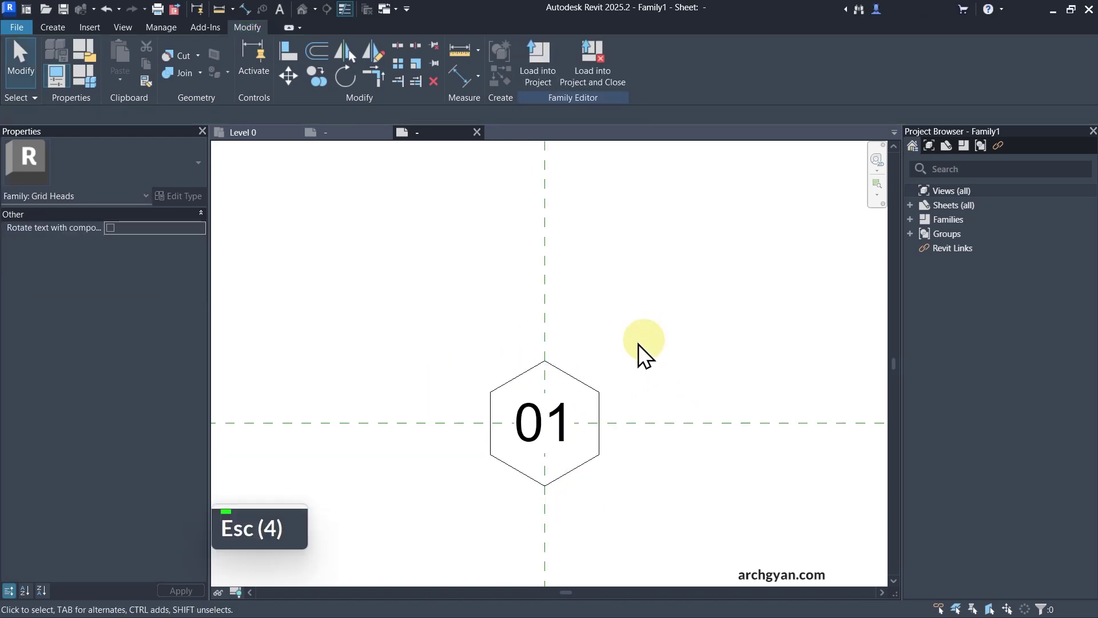
pyautogui.scroll(-1, 585, 339)
# - Save the family to the Annotations folder as MPS-Gridlines-Polygon.rfa with default save options
pyautogui.hotkey('ctrl', 's')
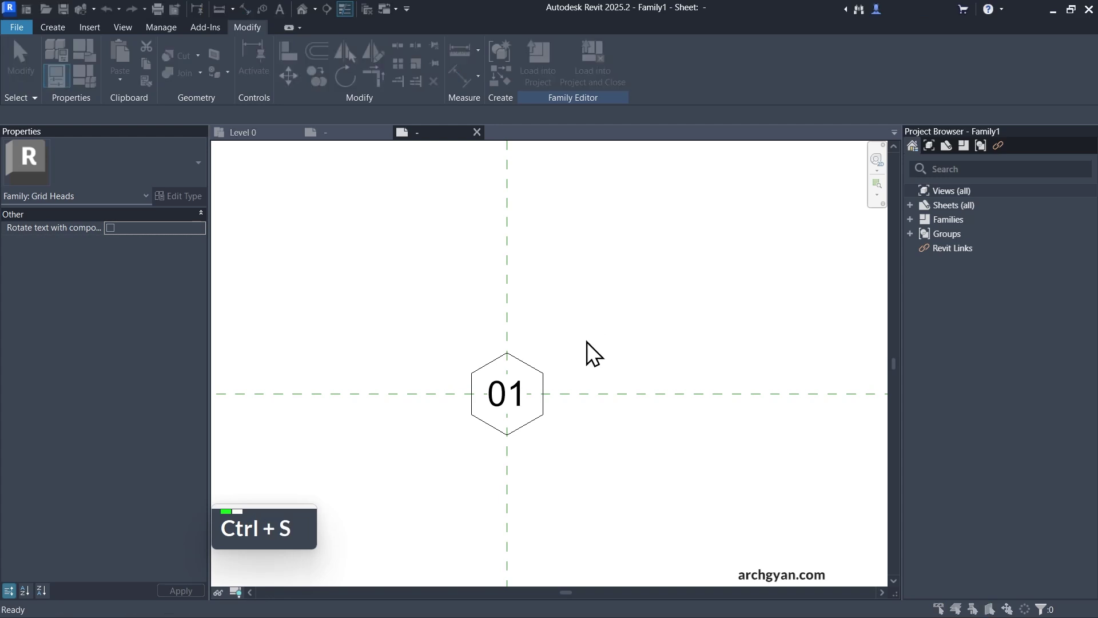
pyautogui.click(342, 50)
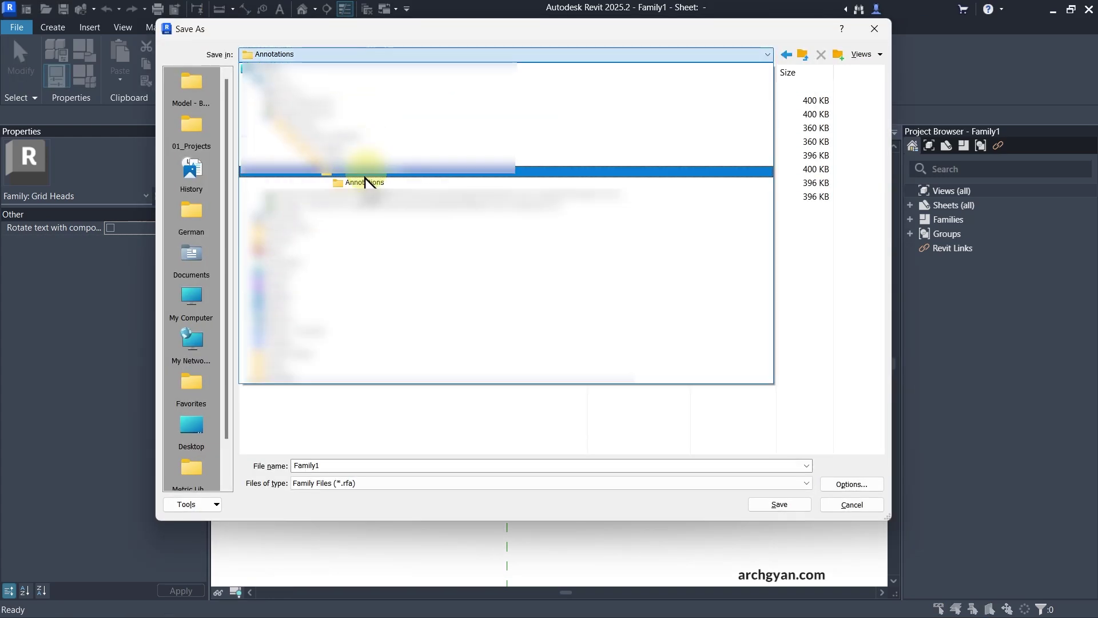
pyautogui.click(356, 53)
pyautogui.doubleClick(383, 465)
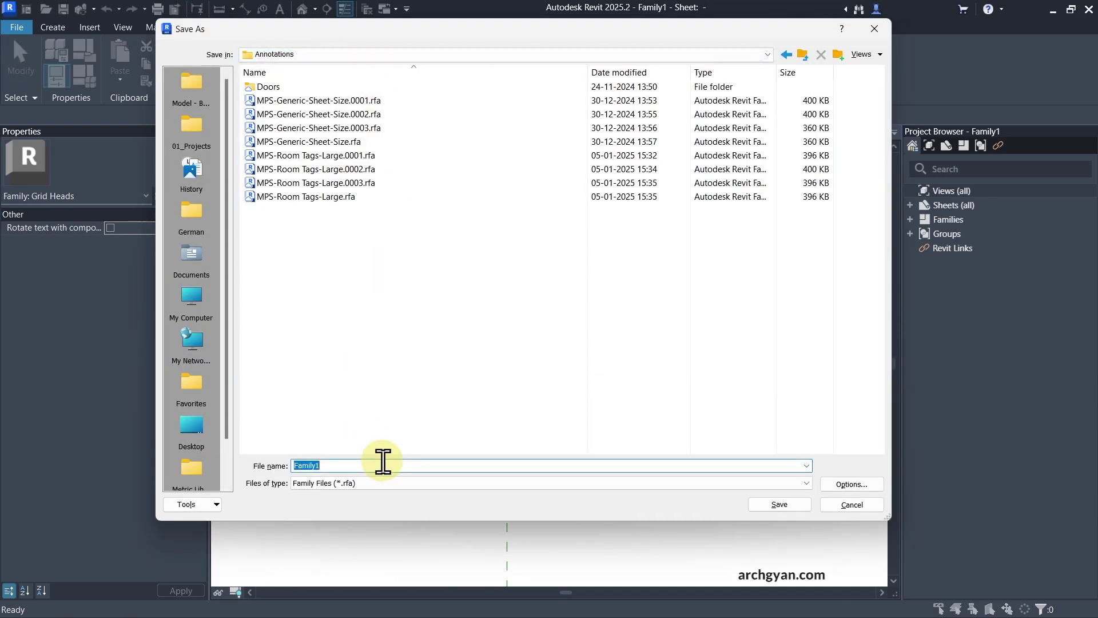
pyautogui.write('MPS')
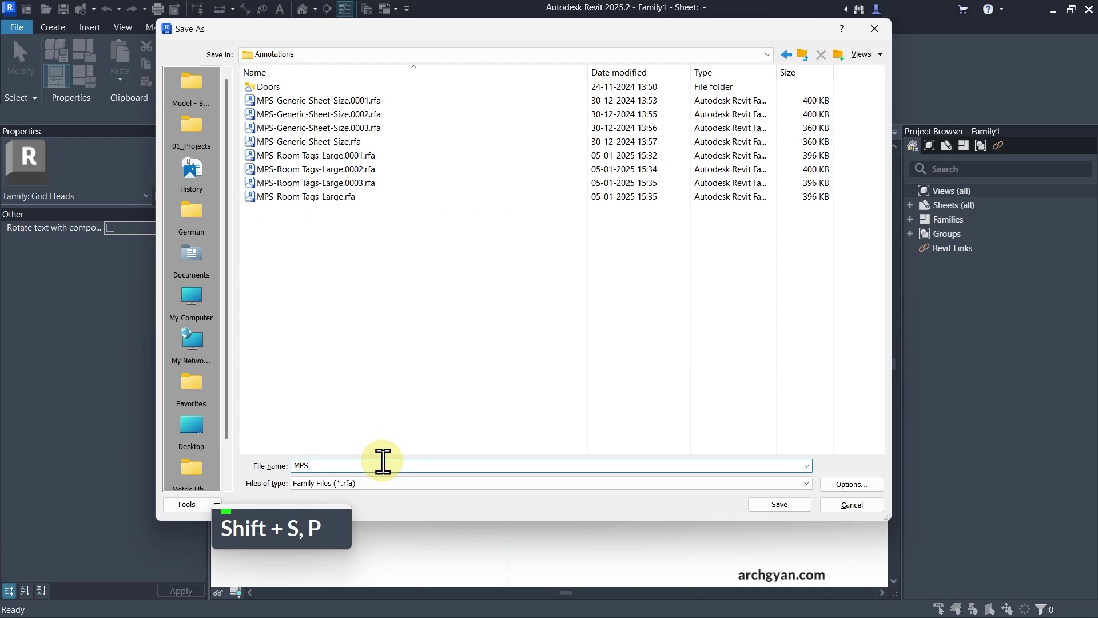
pyautogui.write('-')
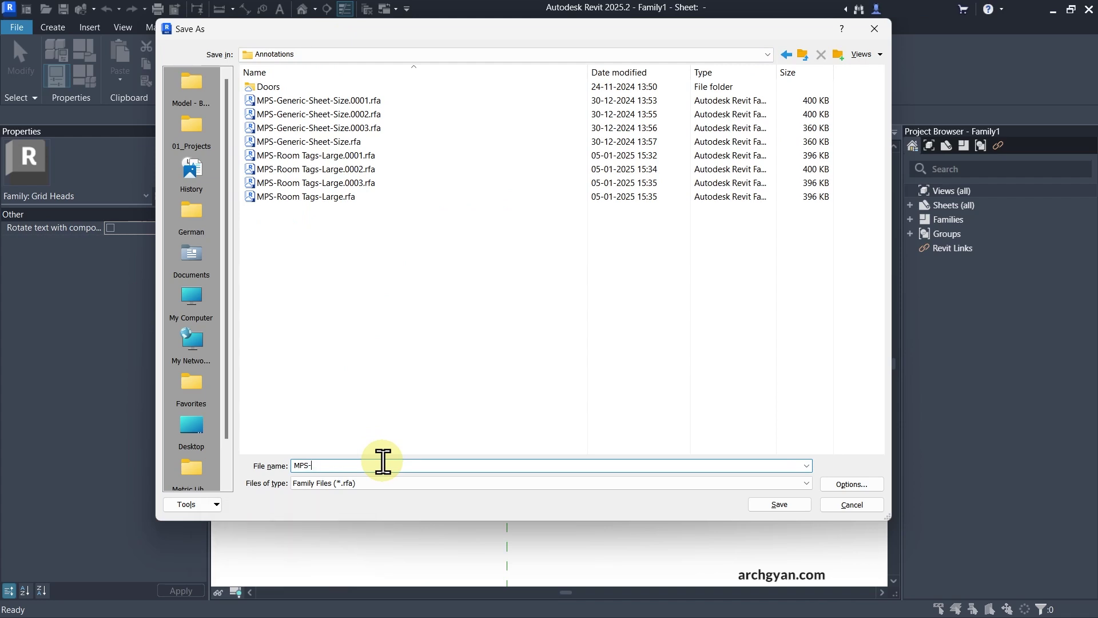
pyautogui.write('Gridlines')
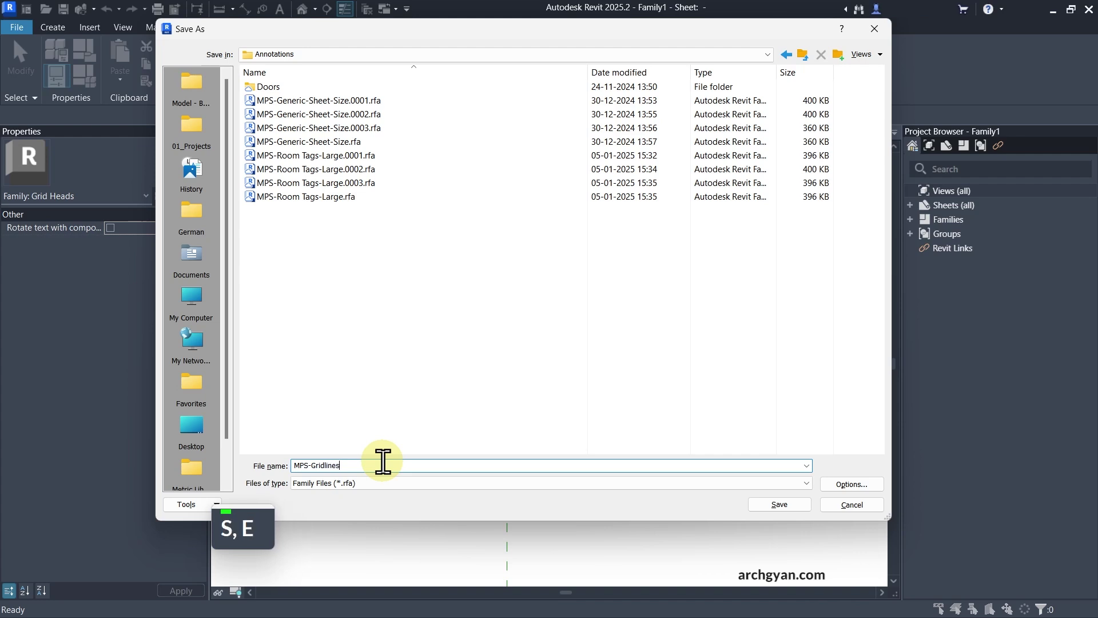
pyautogui.write('-Polygon')
pyautogui.click(832, 481)
pyautogui.press('Return')
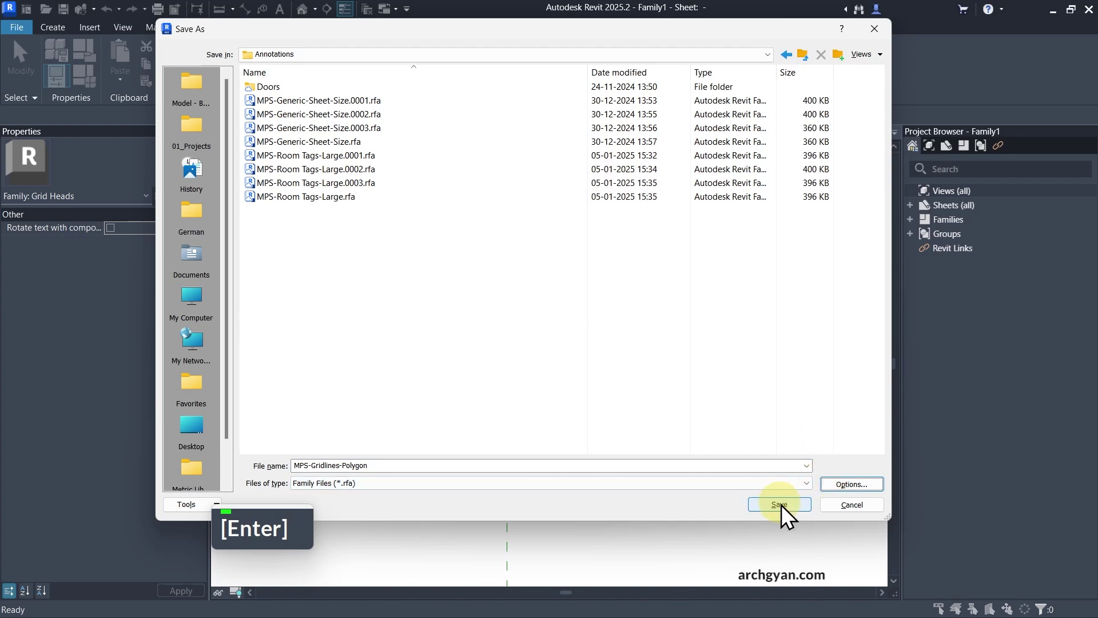
pyautogui.click(781, 504)
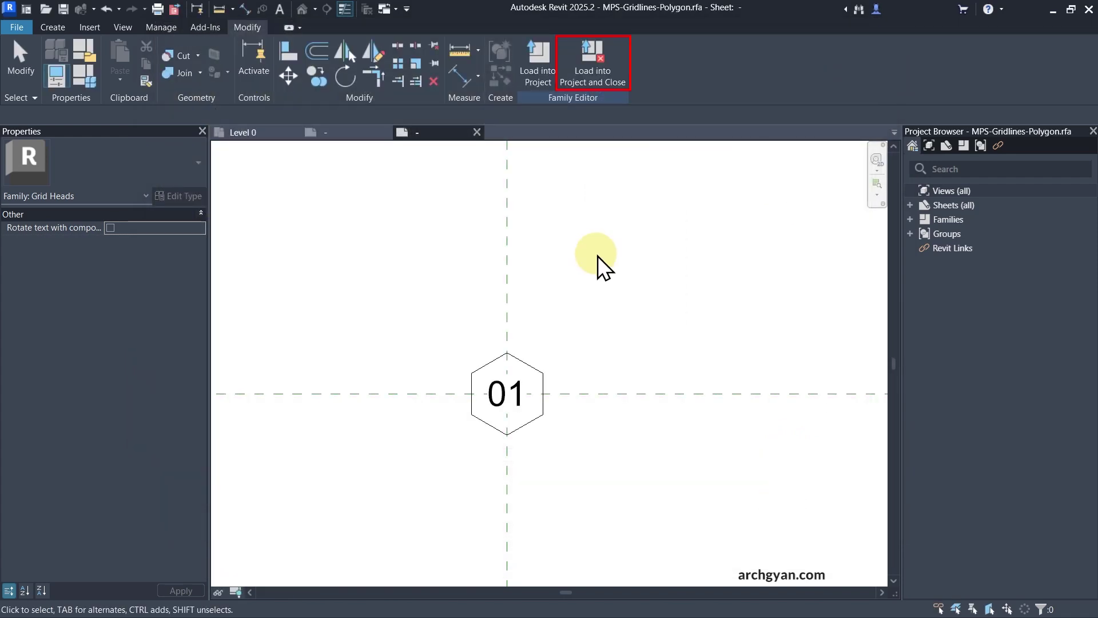
# - Load the family into Project1, close it, and open grid 1's type properties
pyautogui.click(594, 62)
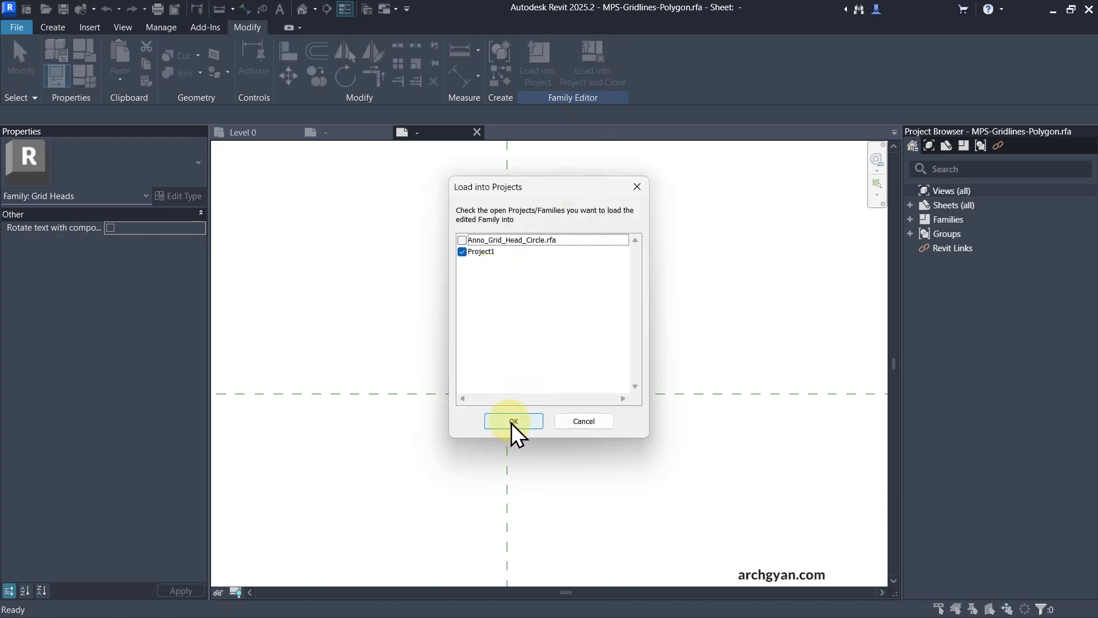
pyautogui.click(513, 421)
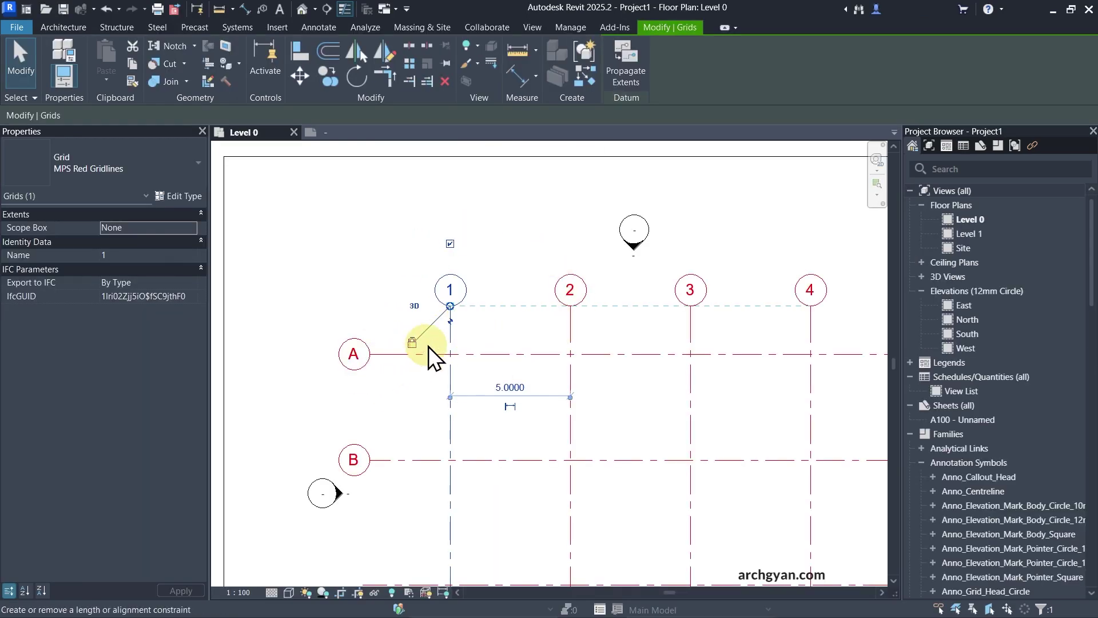
pyautogui.scroll(2, 461, 320)
pyautogui.click(182, 198)
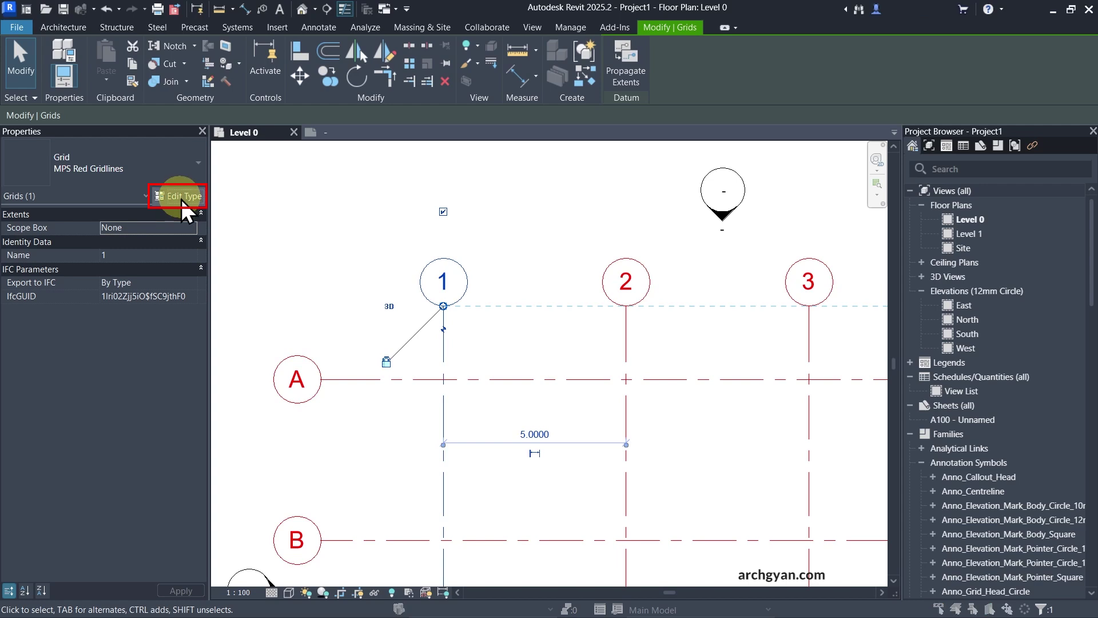
# - Duplicate the MPS Red Gridlines type and name it MPS Gridlines Polygon
pyautogui.click(730, 118)
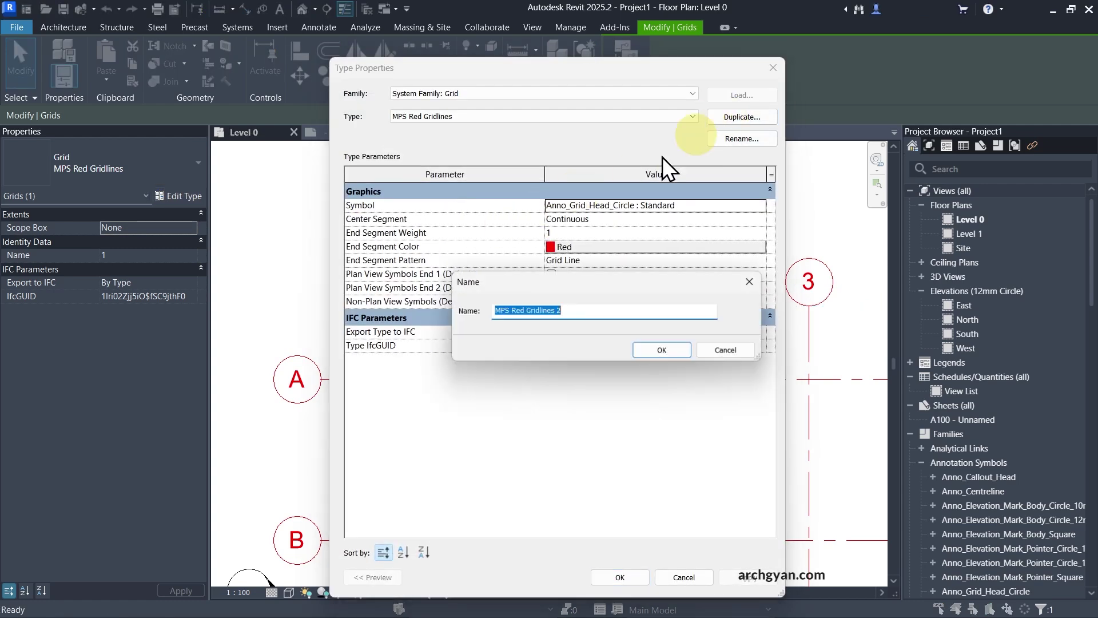
pyautogui.click(558, 310)
pyautogui.moveTo(558, 310); pyautogui.dragTo(509, 310)
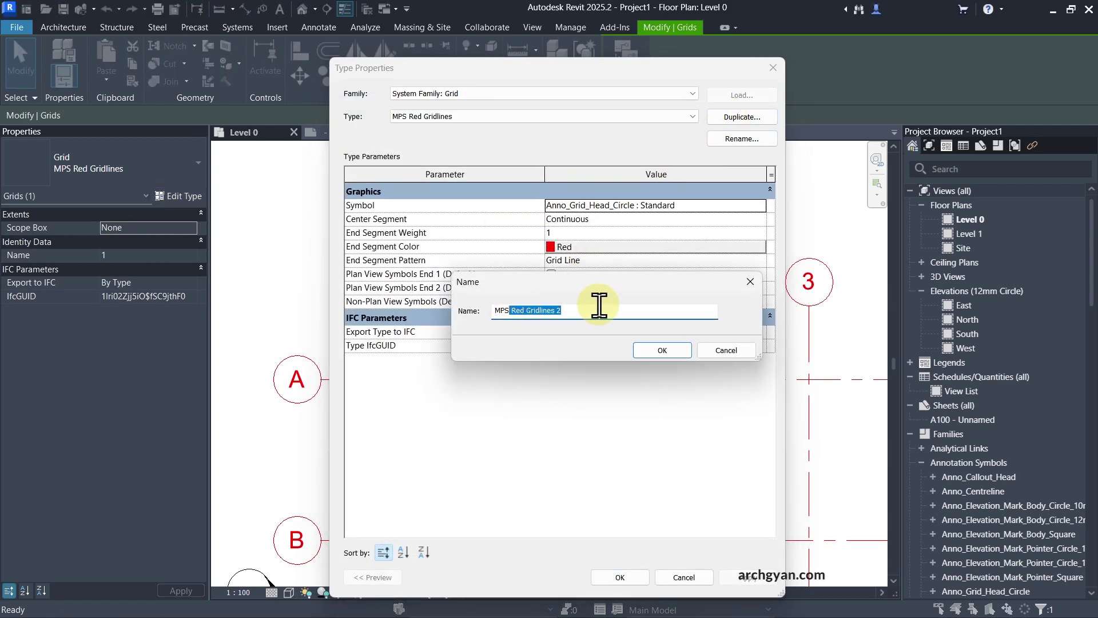
pyautogui.press('BackSpace')
pyautogui.write('Gridl')
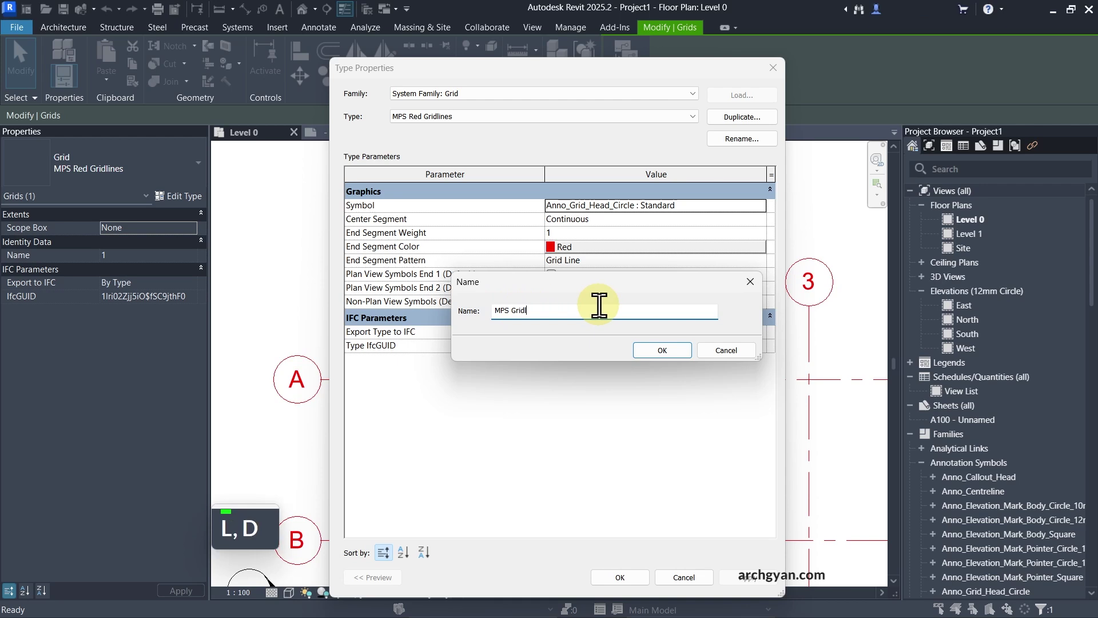
pyautogui.write('ines Plot')
pyautogui.press('BackSpace')
pyautogui.press('BackSpace')
pyautogui.press('BackSpace')
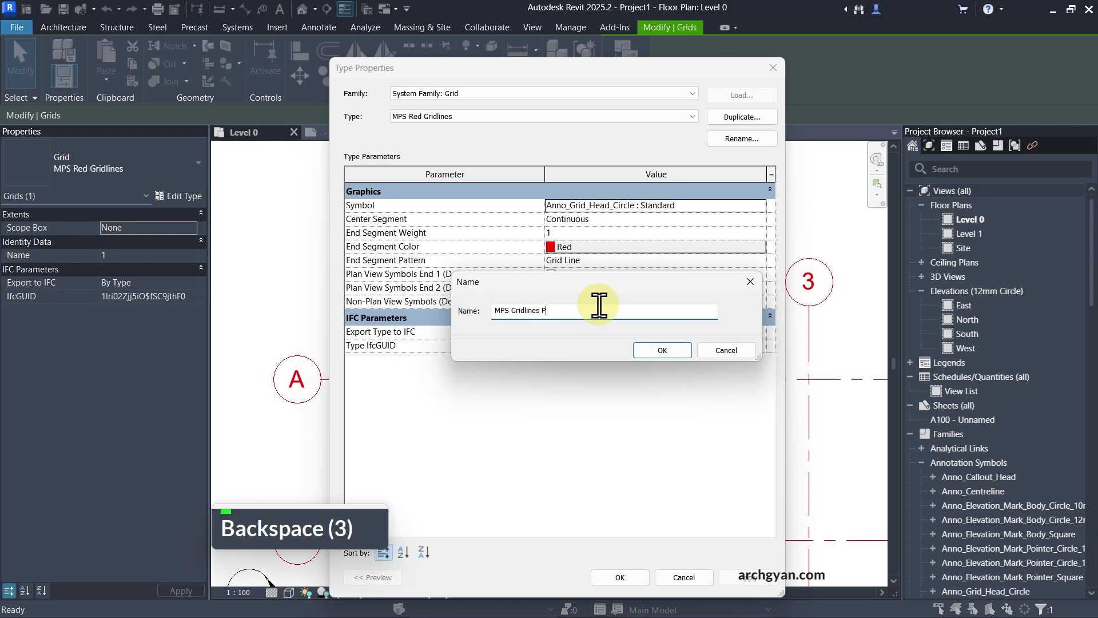
pyautogui.write('olygo')
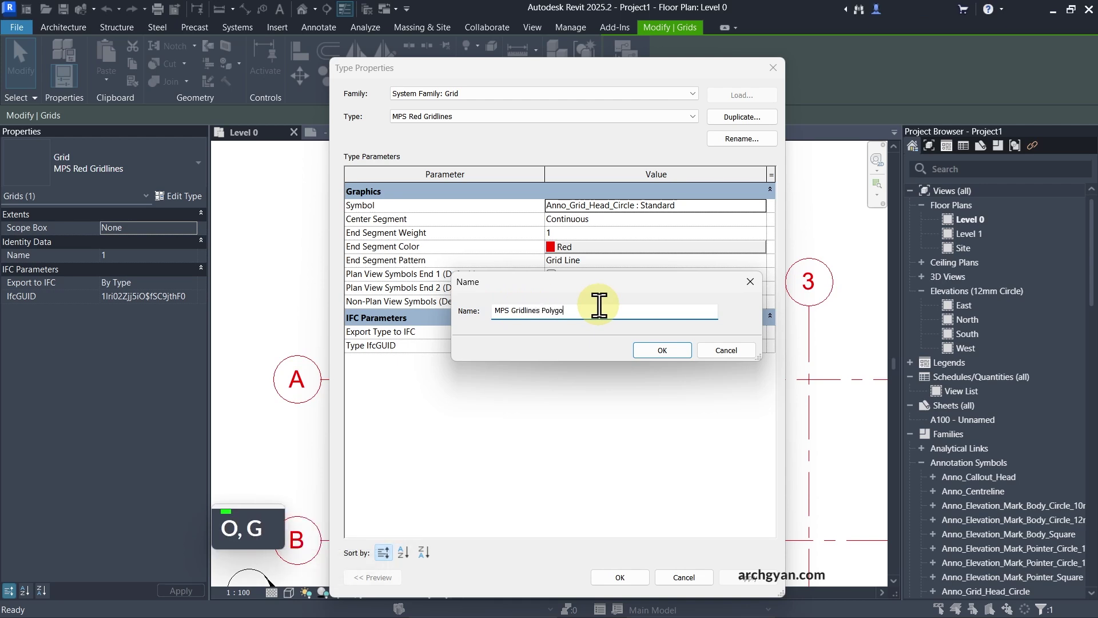
pyautogui.write('n')
pyautogui.press('Return')
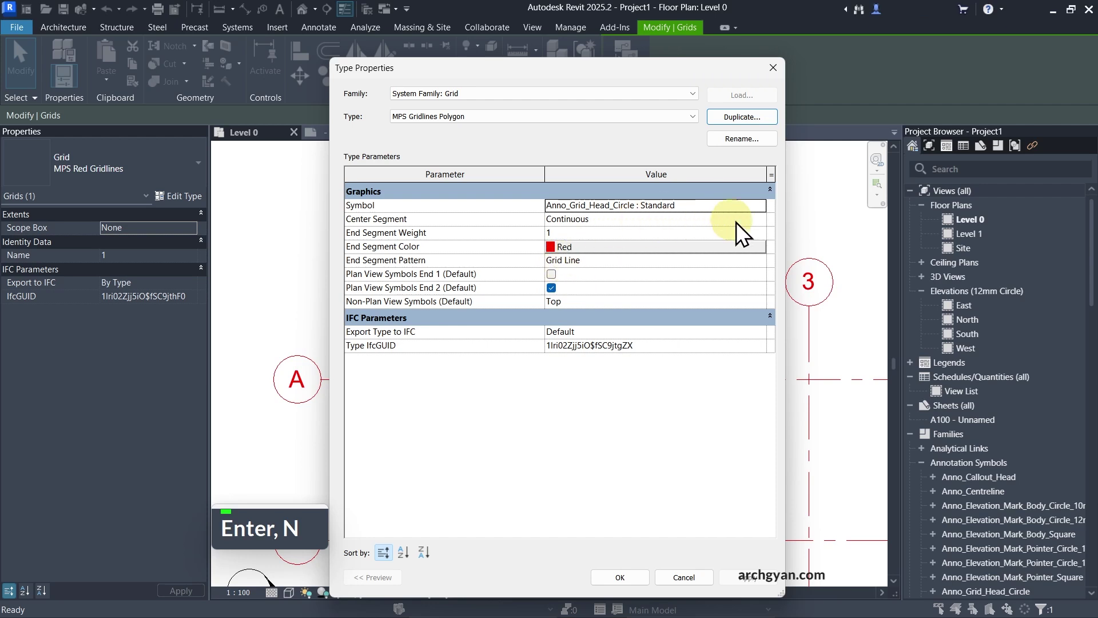
# - Set End Segment Color to Black and Symbol to MPS-Gridlines-Polygon
pyautogui.click(704, 249)
pyautogui.click(418, 309)
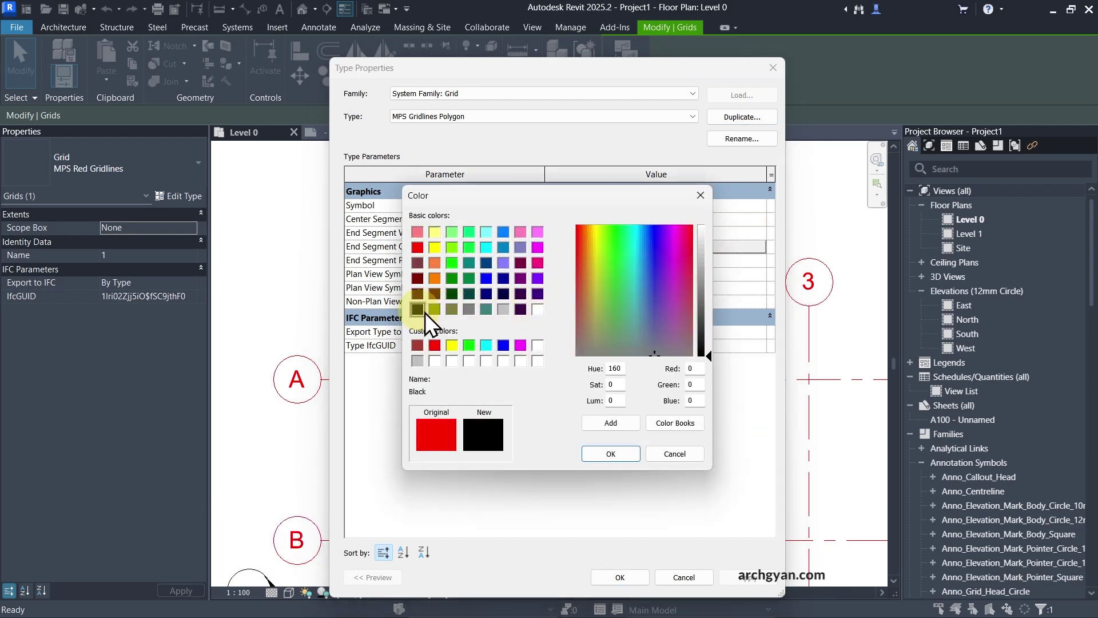
pyautogui.click(606, 453)
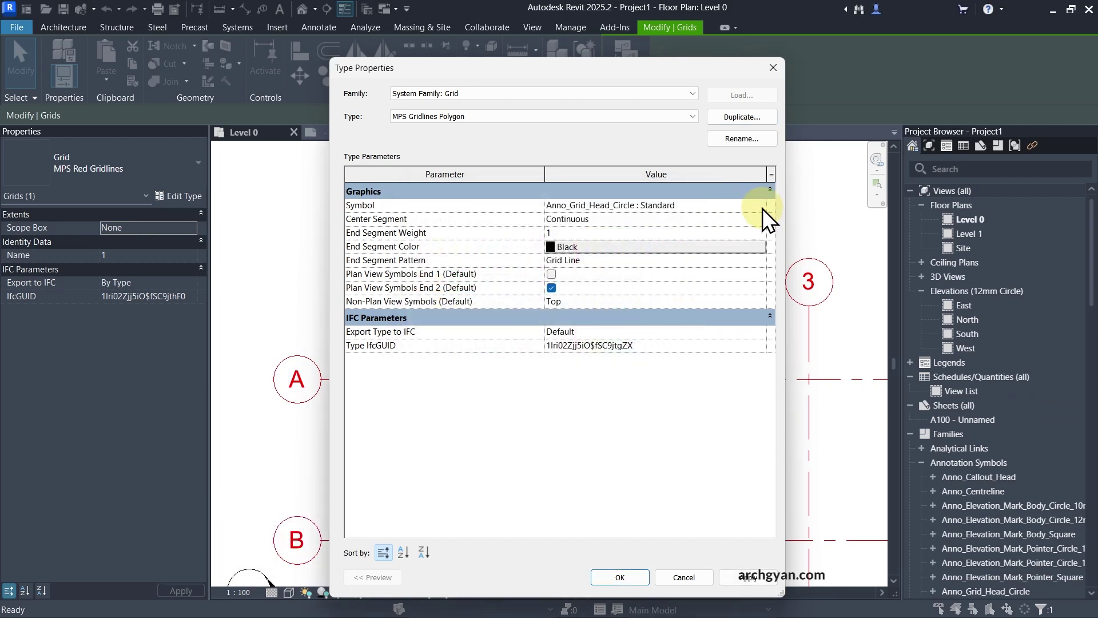
pyautogui.click(763, 208)
pyautogui.click(582, 245)
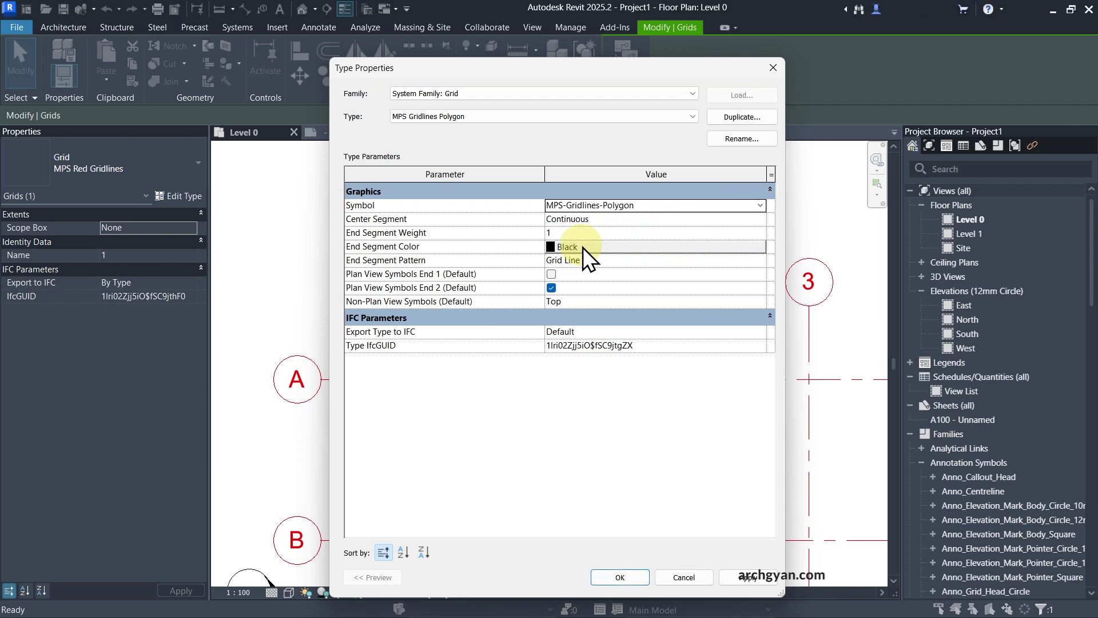
# - Apply the MPS Gridlines Polygon type to grid 1 and check its black hexagonal head
pyautogui.click(617, 584)
pyautogui.click(530, 231)
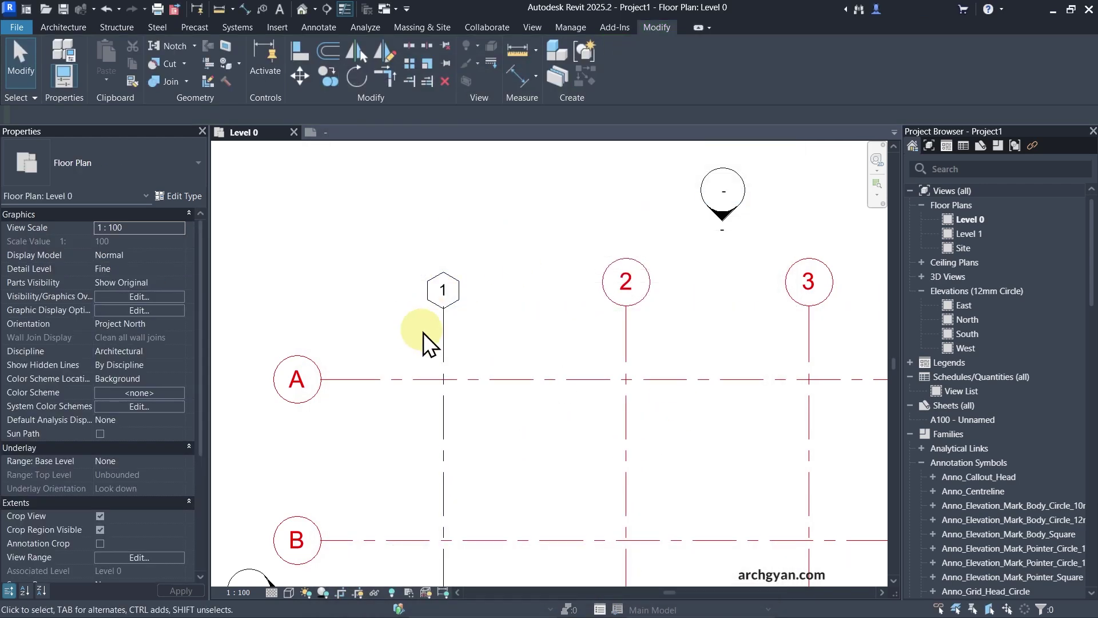
pyautogui.scroll(3, 430, 343)
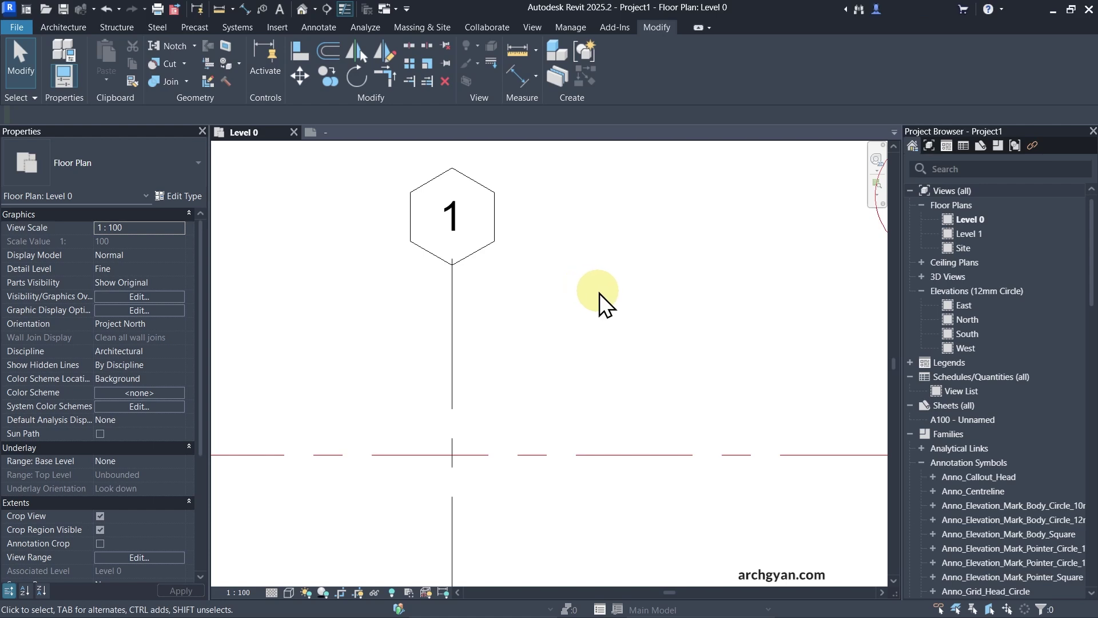
pyautogui.scroll(-5, 457, 300)
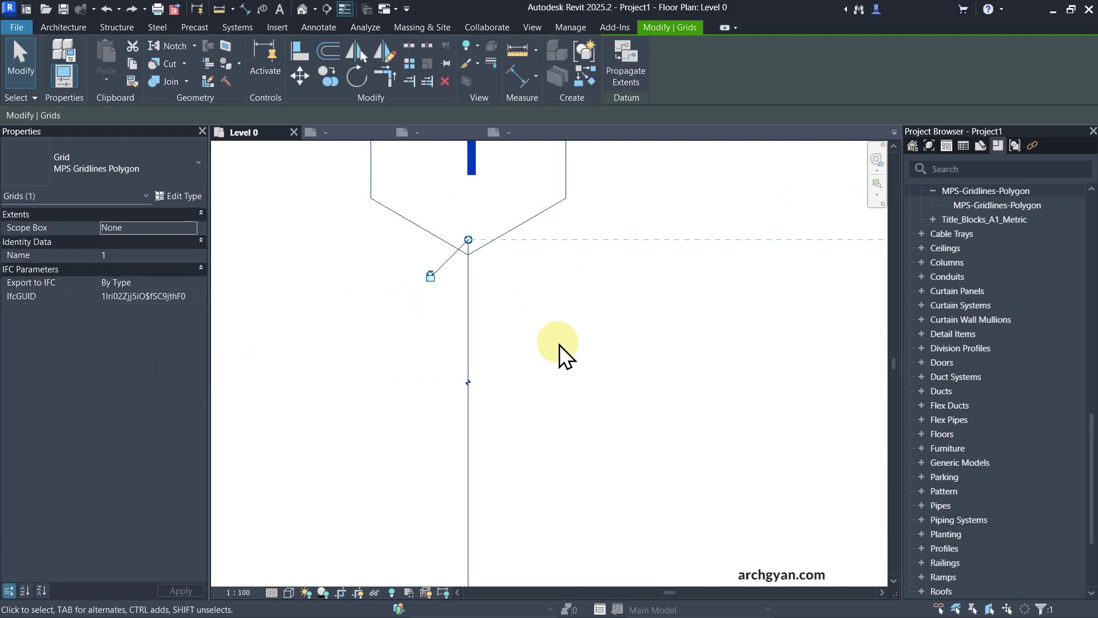
pyautogui.press('Escape')
pyautogui.scroll(3, 454, 240)
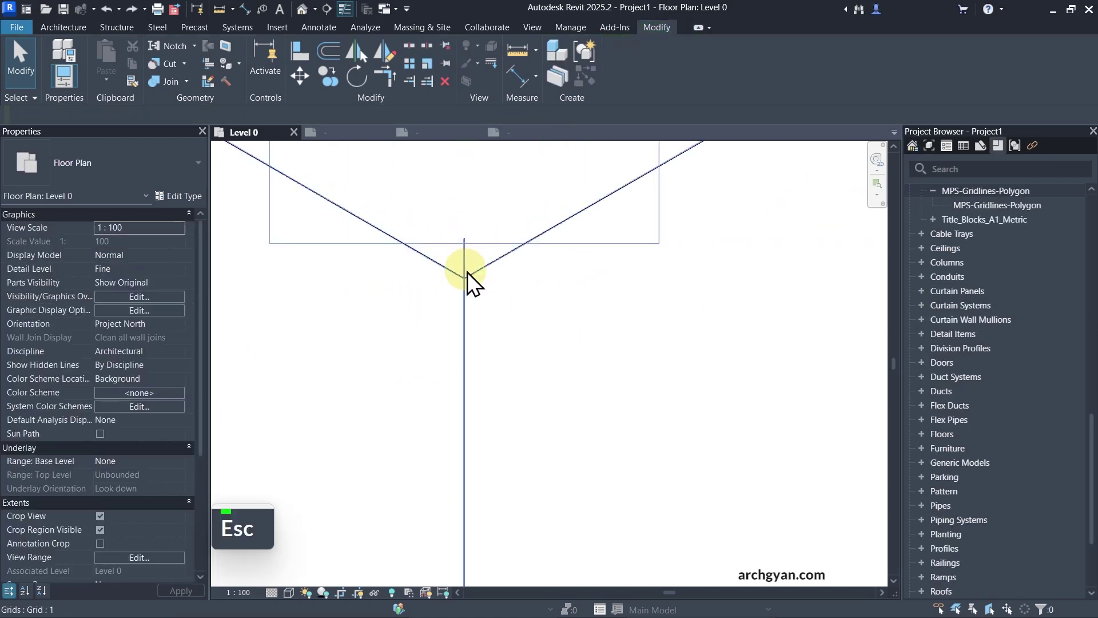
pyautogui.scroll(-3, 462, 310)
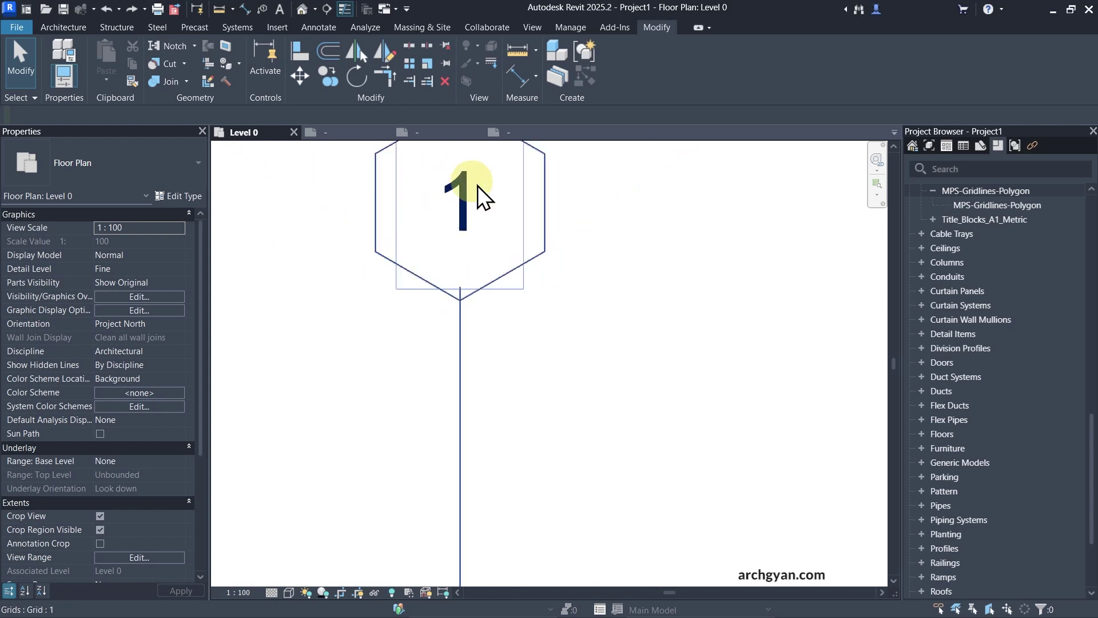
pyautogui.scroll(-1, 456, 244)
pyautogui.click(475, 204)
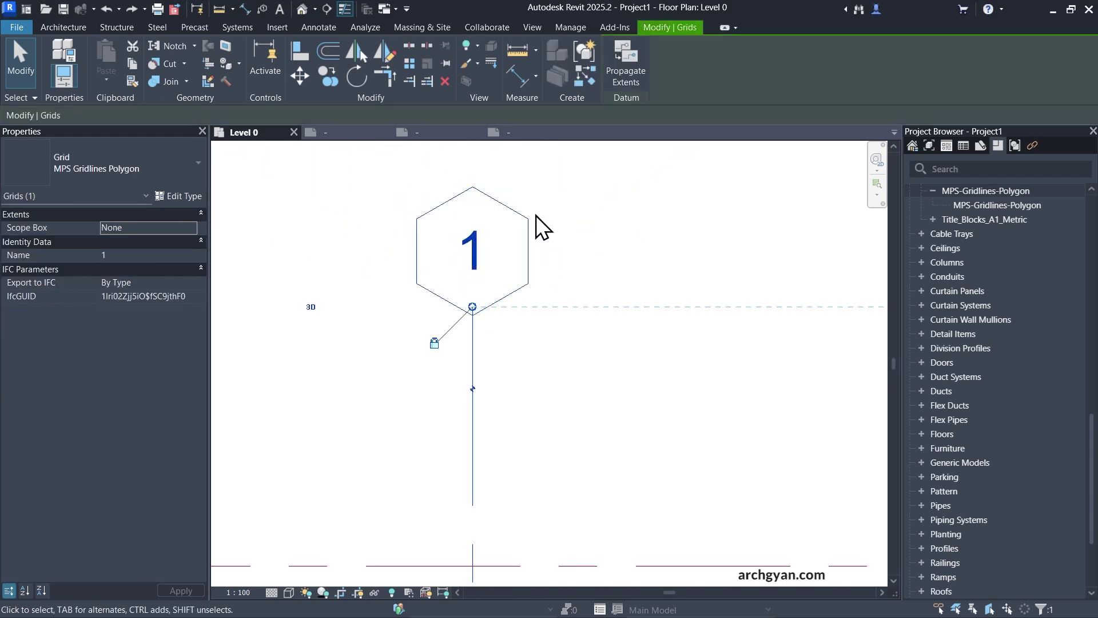
pyautogui.click(976, 191)
# - Open the MPS-Gridlines-Polygon family and draw a circle through the hexagon's top vertex
pyautogui.rightClick(975, 190)
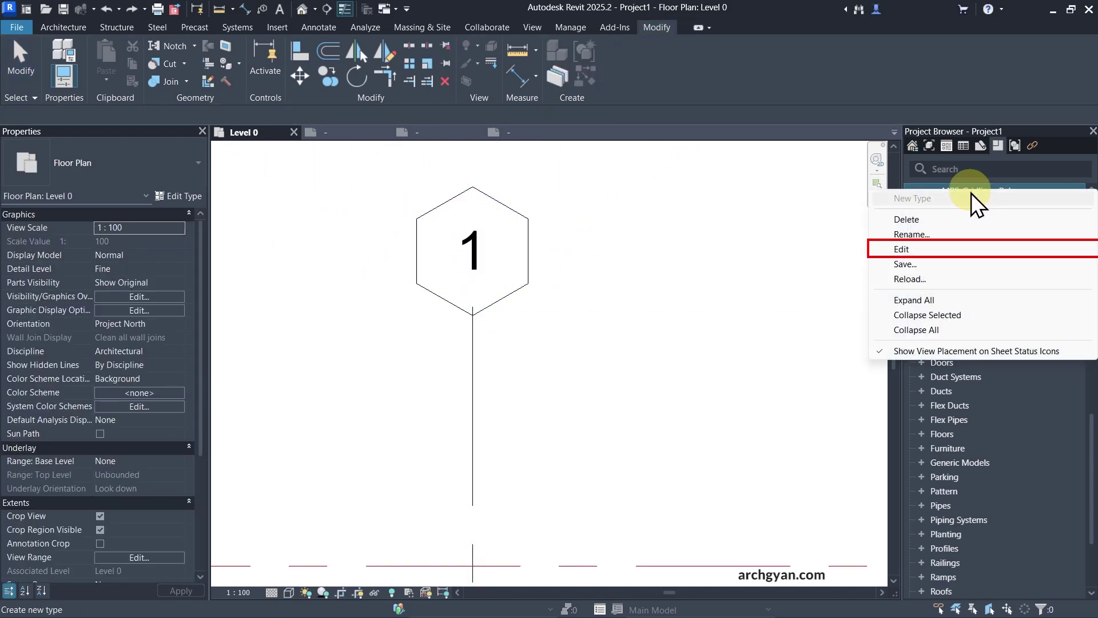
pyautogui.click(917, 251)
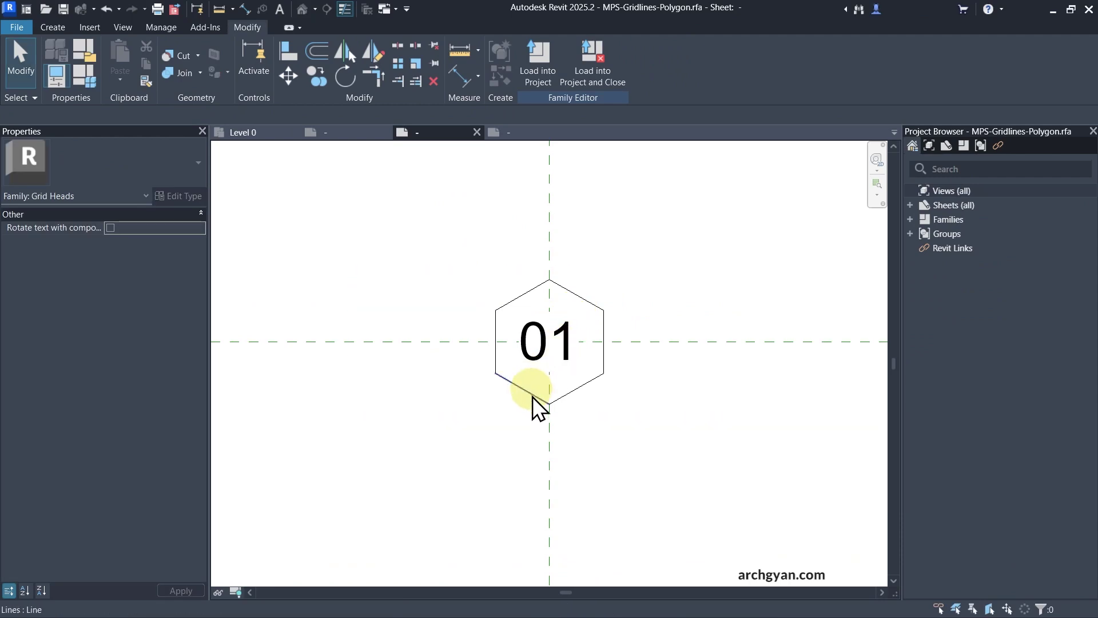
pyautogui.scroll(2, 535, 400)
pyautogui.moveTo(555, 400); pyautogui.dragTo(581, 398, button='middle')
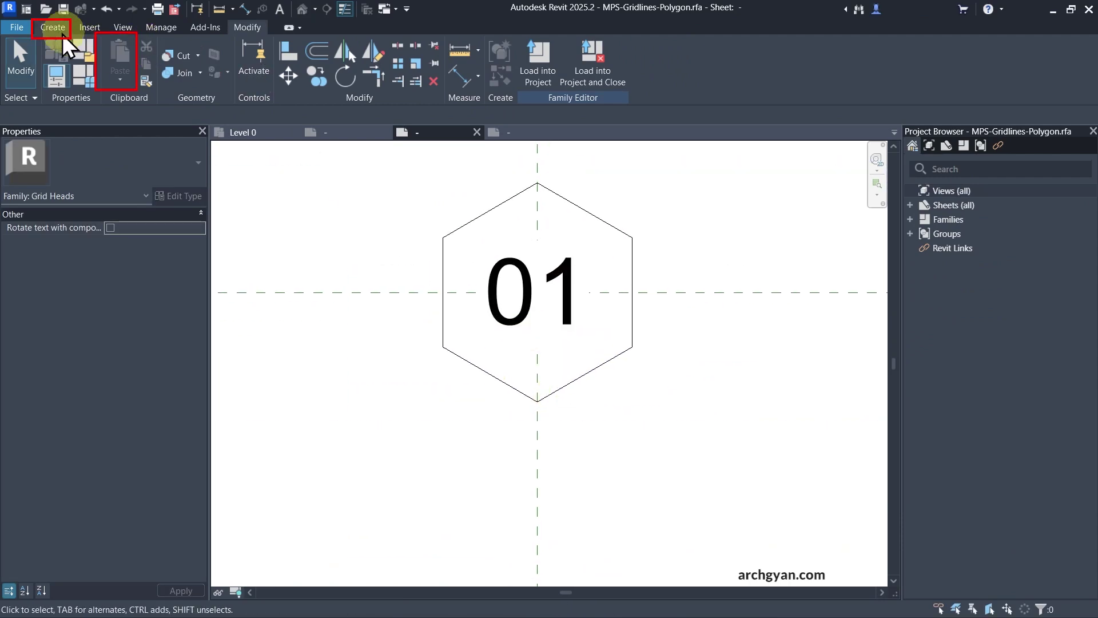
pyautogui.click(57, 29)
pyautogui.click(119, 54)
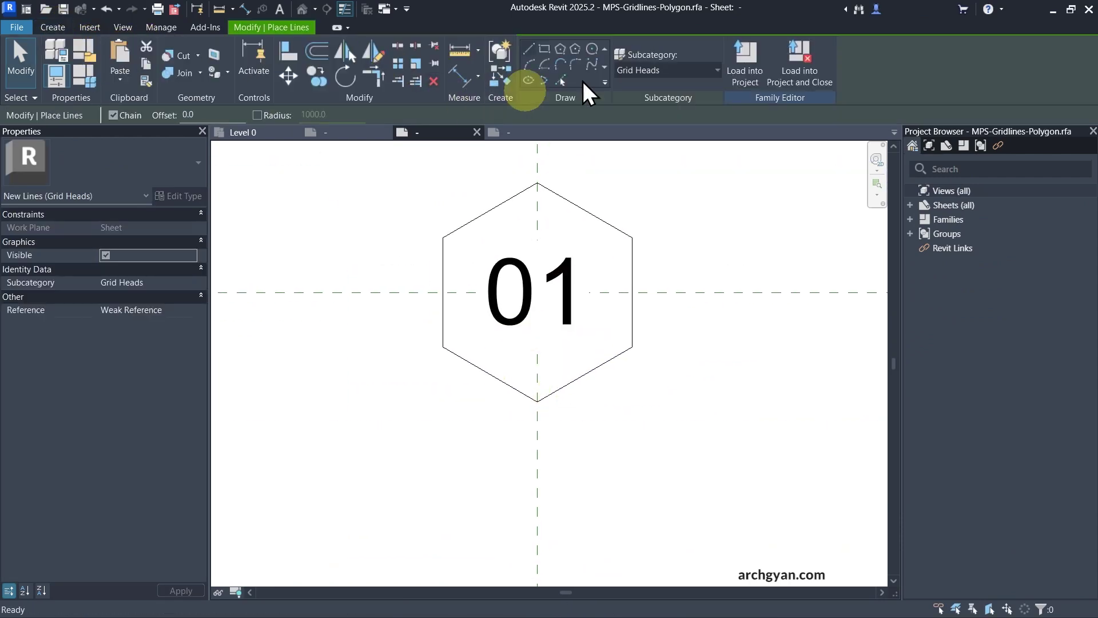
pyautogui.click(587, 50)
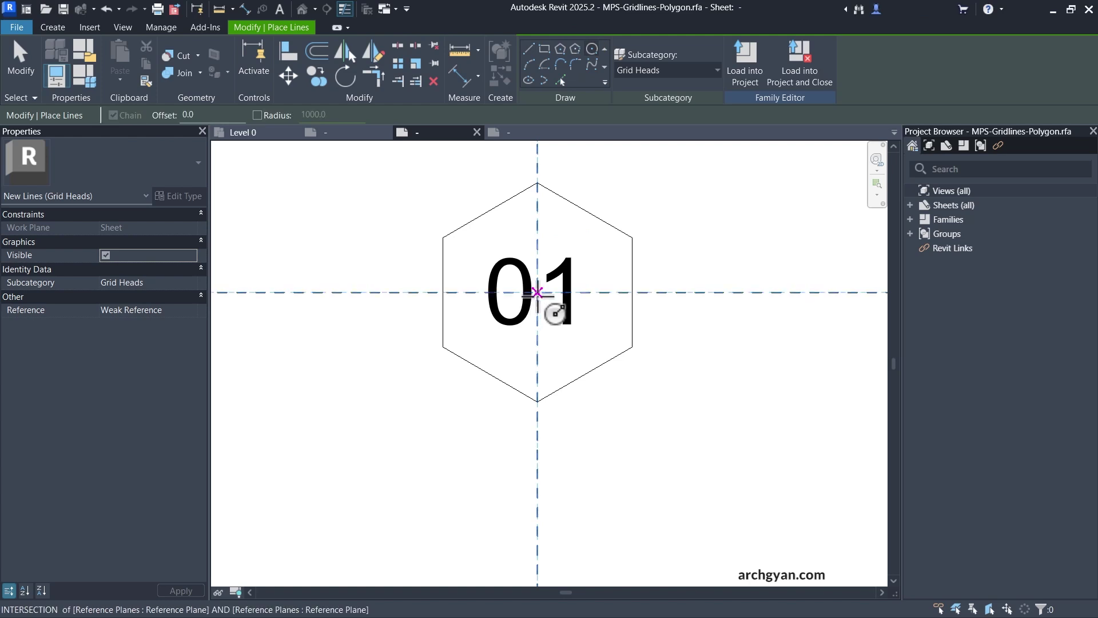
pyautogui.click(537, 292)
pyautogui.click(537, 183)
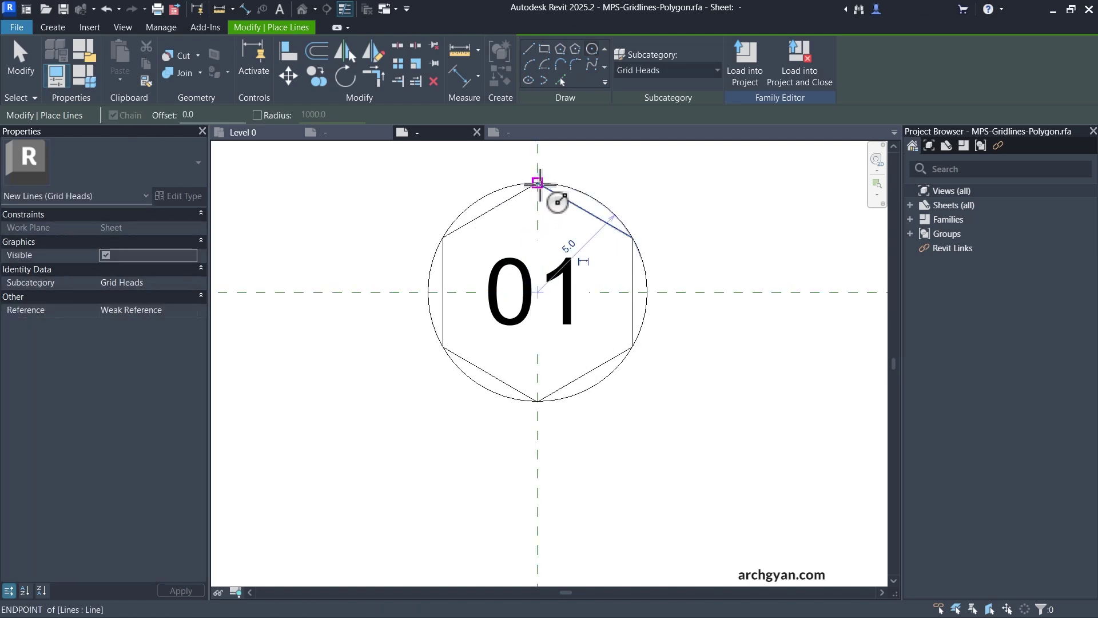
# - Make the circle invisible and load the edited family into Project1
pyautogui.press('Escape')
pyautogui.press('Escape')
pyautogui.press('Escape')
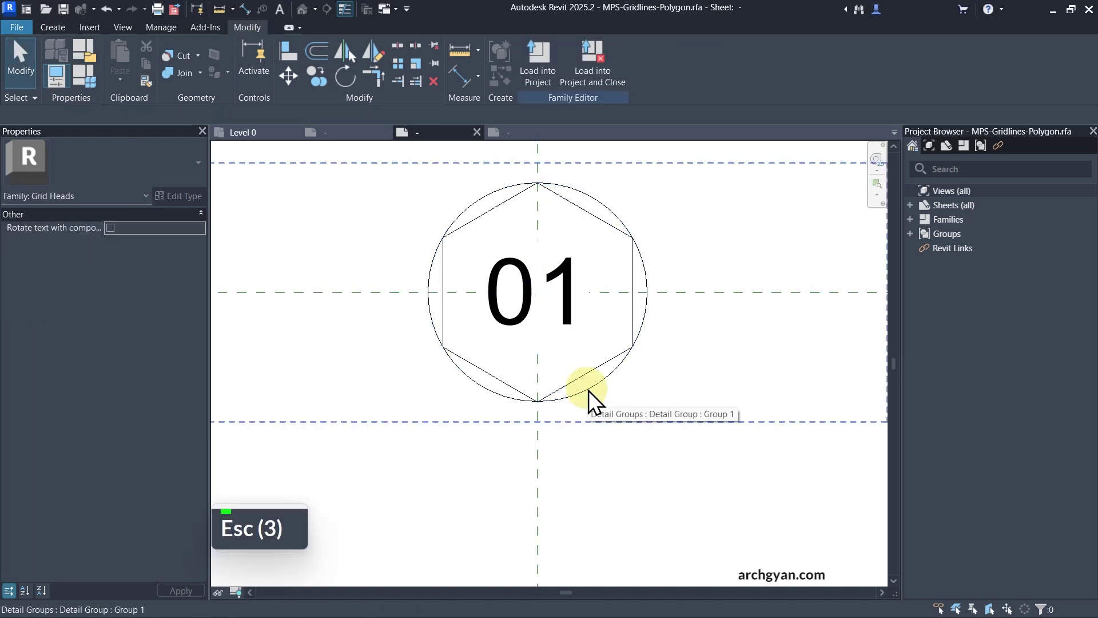
pyautogui.press('Tab')
pyautogui.click(589, 390)
pyautogui.press('Escape')
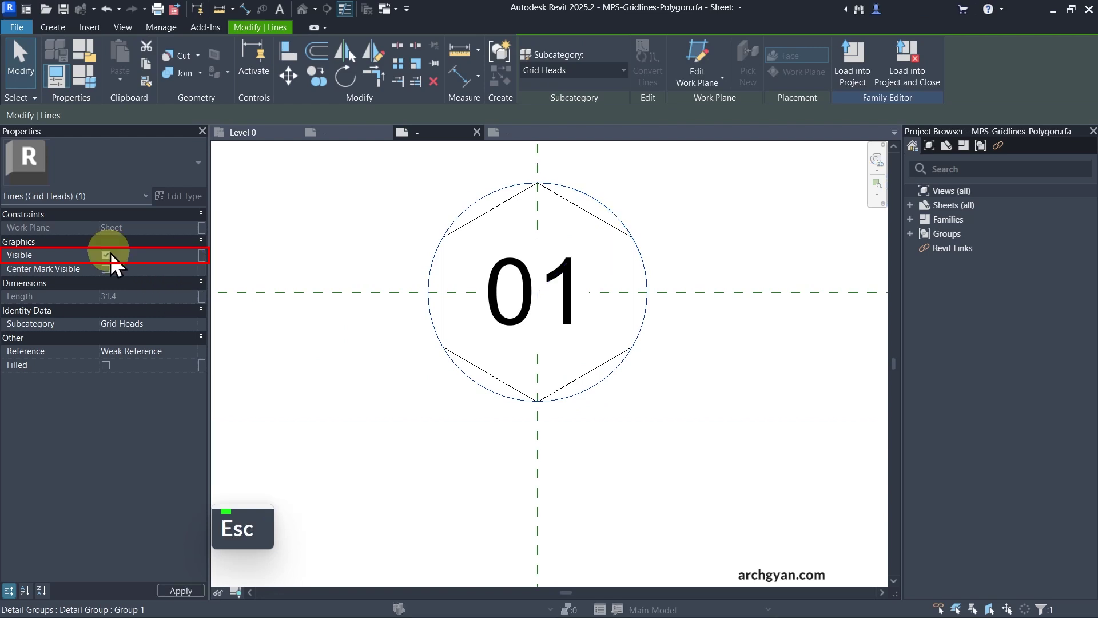
pyautogui.click(105, 255)
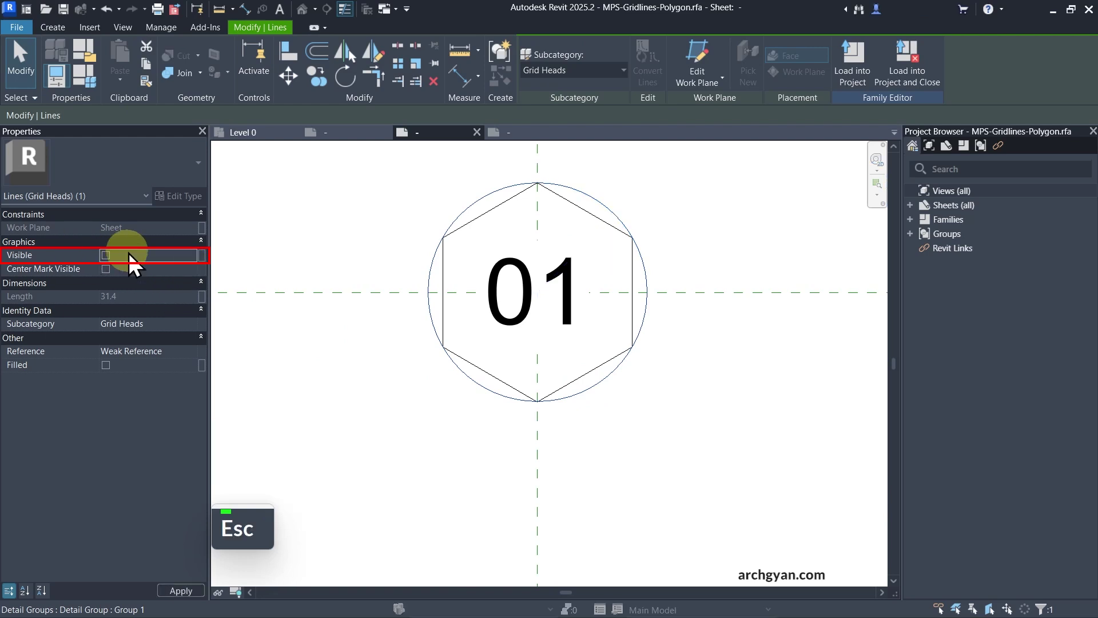
pyautogui.press('Escape')
pyautogui.press('Escape')
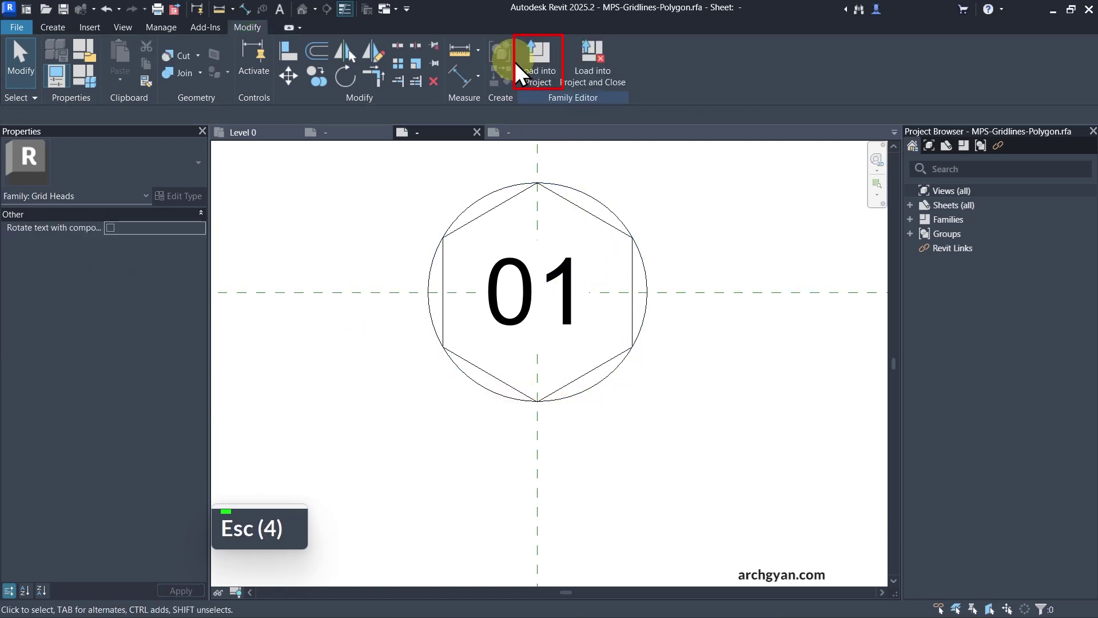
pyautogui.click(537, 61)
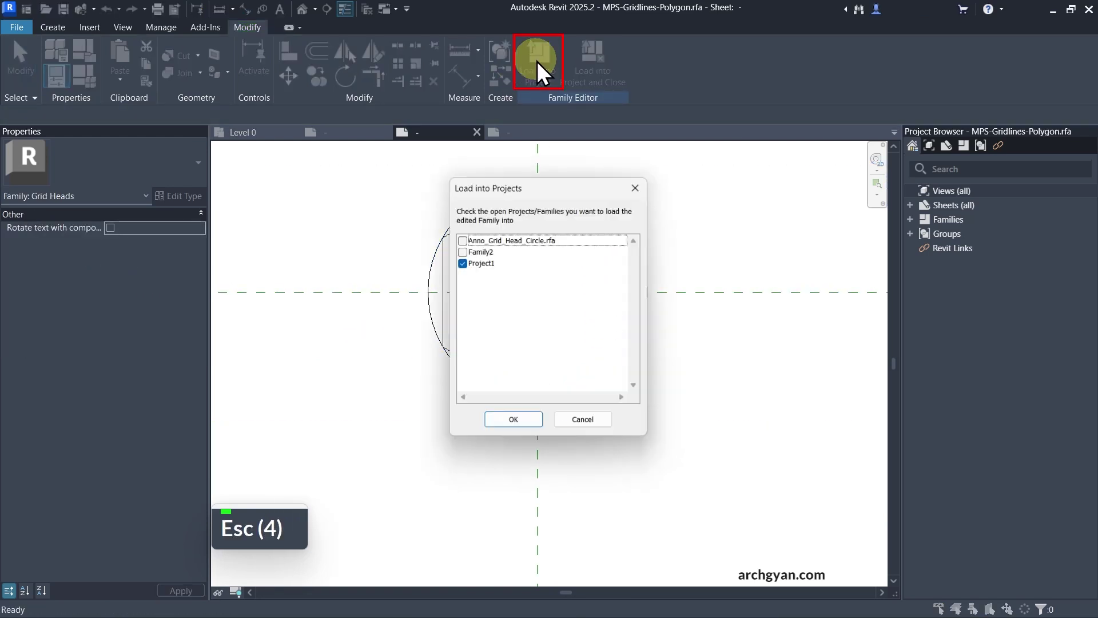
pyautogui.click(513, 421)
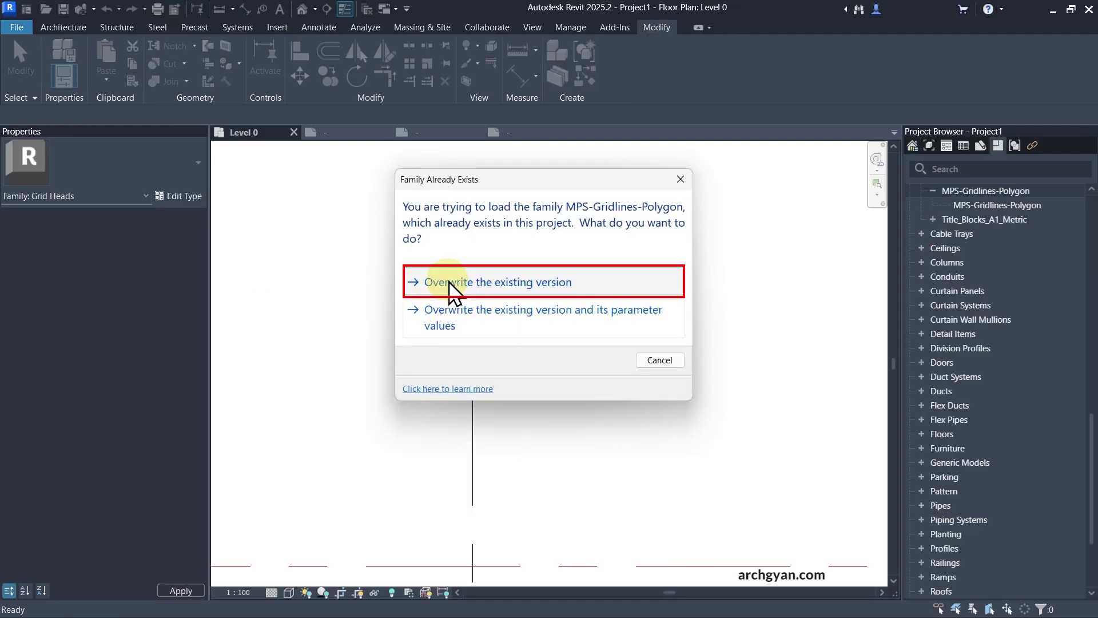
# - Overwrite the existing family version, then inspect the Level 0 plan and select gridline 1
pyautogui.click(449, 283)
pyautogui.scroll(5, 477, 310)
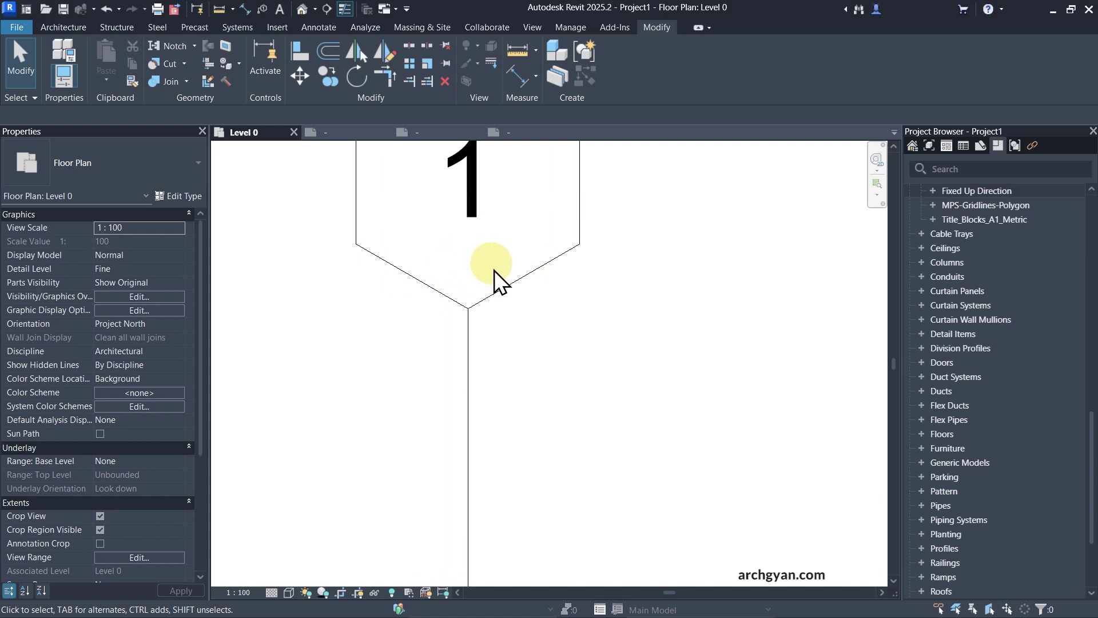
pyautogui.scroll(-2, 468, 340)
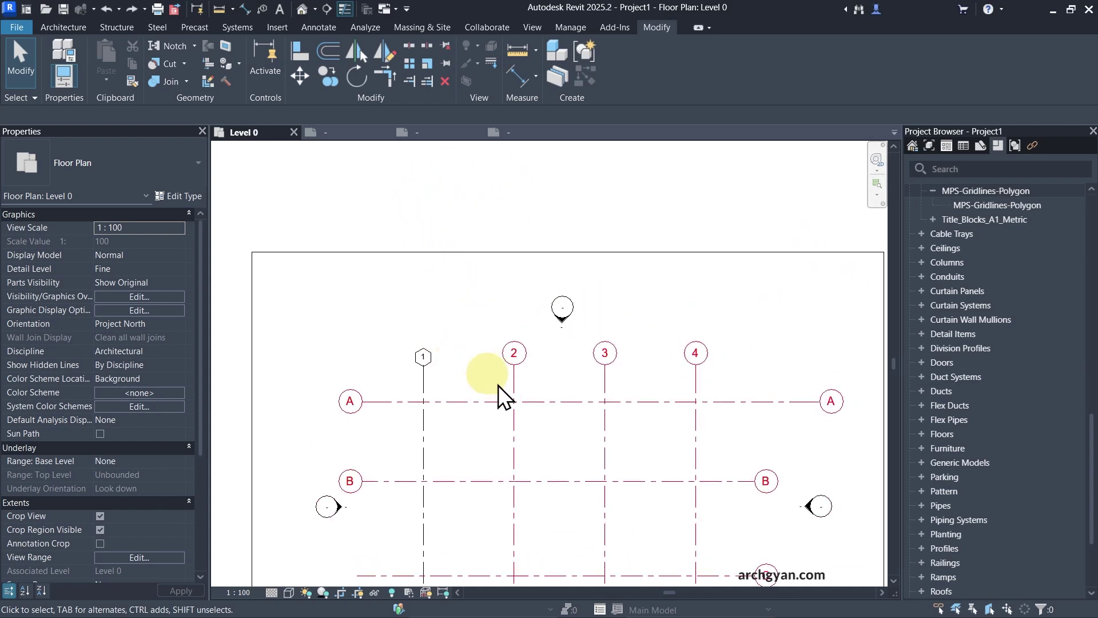
pyautogui.scroll(2, 503, 395)
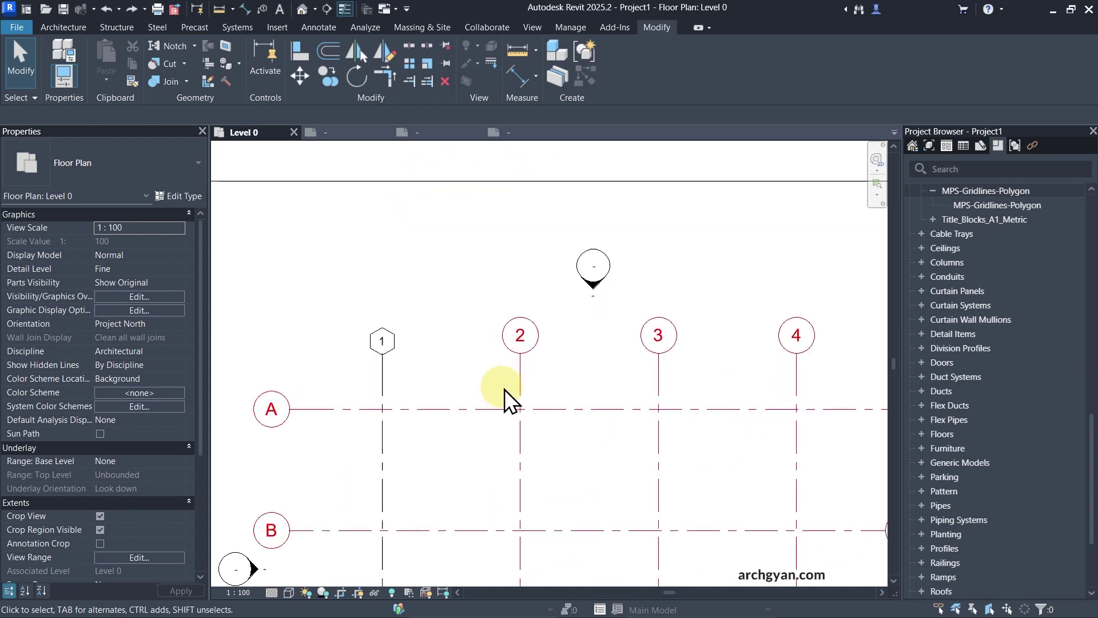
pyautogui.scroll(4, 504, 354)
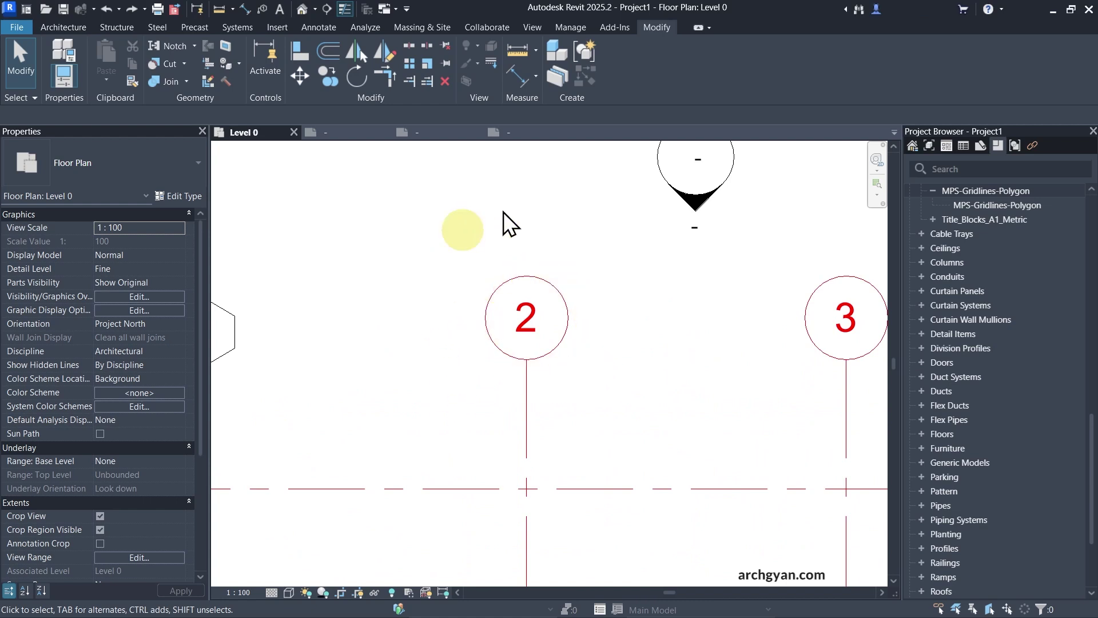
pyautogui.scroll(-4, 471, 363)
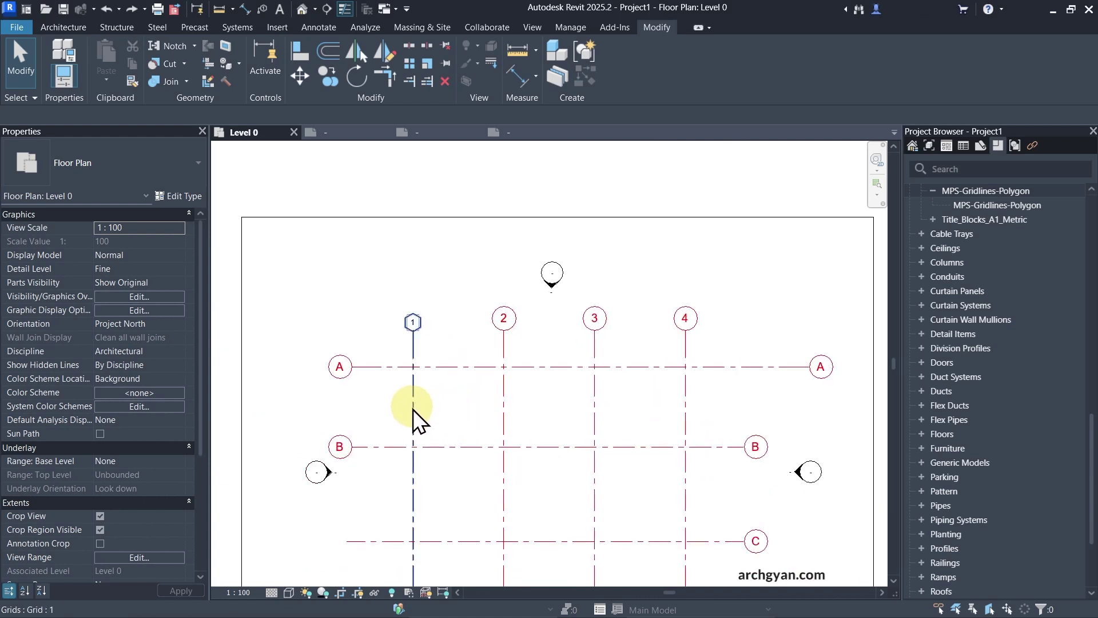
pyautogui.scroll(2, 417, 417)
pyautogui.moveTo(441, 478); pyautogui.dragTo(412, 355, button='middle')
pyautogui.scroll(3, 403, 275)
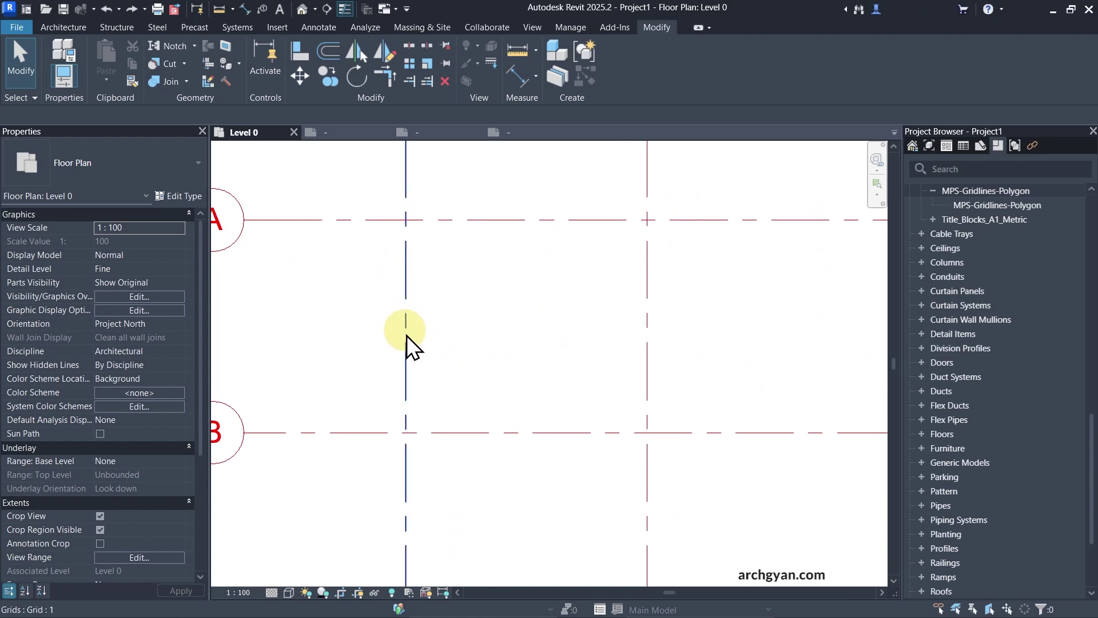
pyautogui.click(407, 371)
# - Change the MPS Gridlines Polygon type's End Segment Pattern from Grid Line to Dot
pyautogui.click(170, 198)
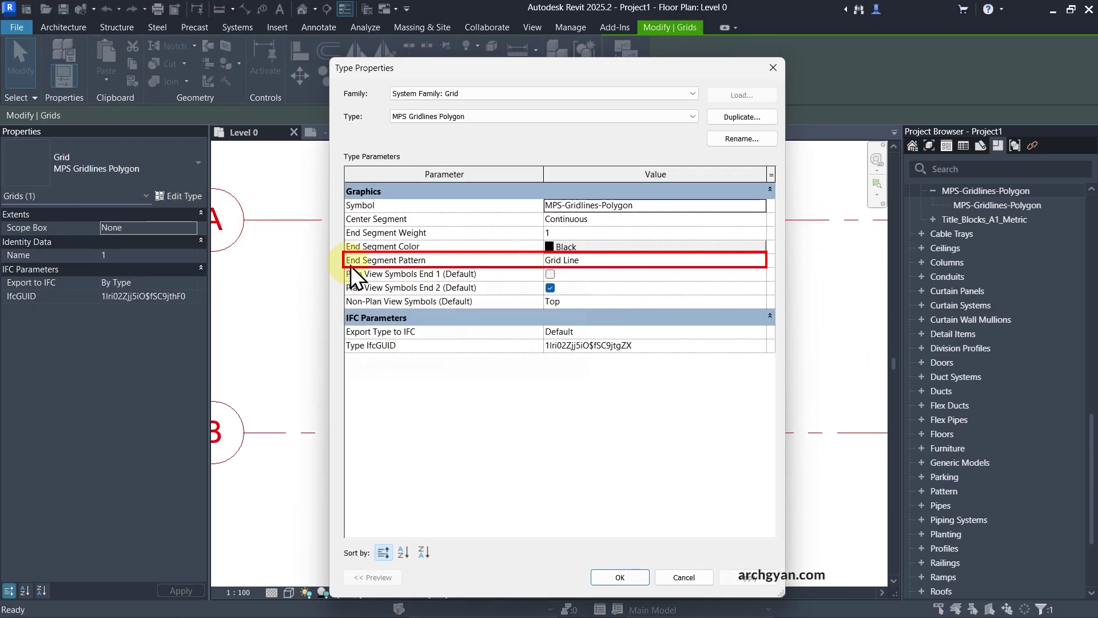
pyautogui.click(629, 260)
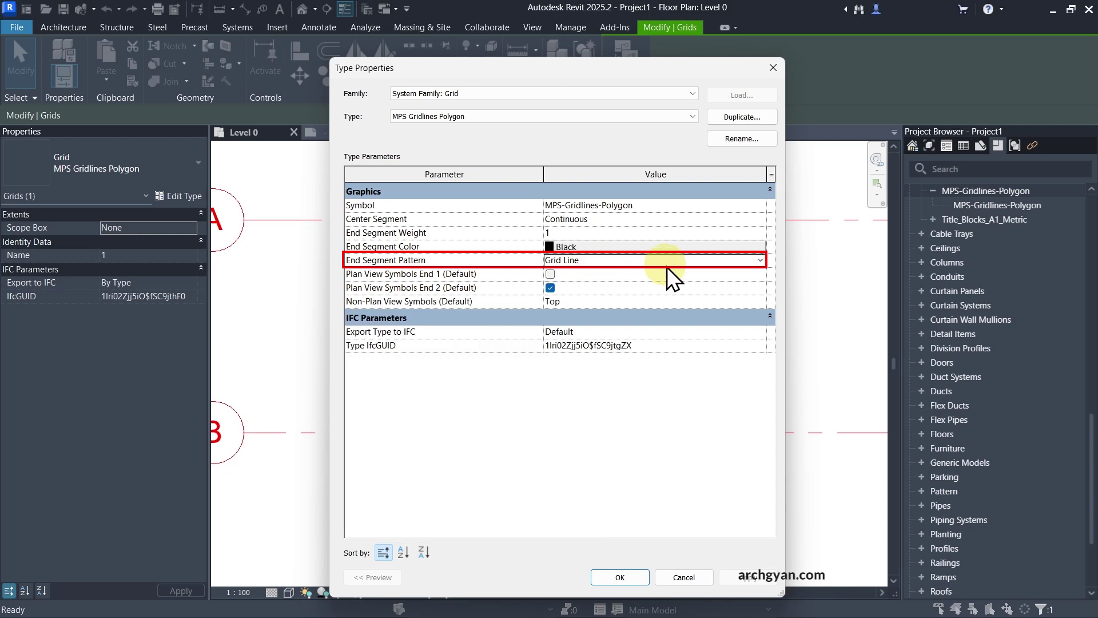
pyautogui.click(761, 263)
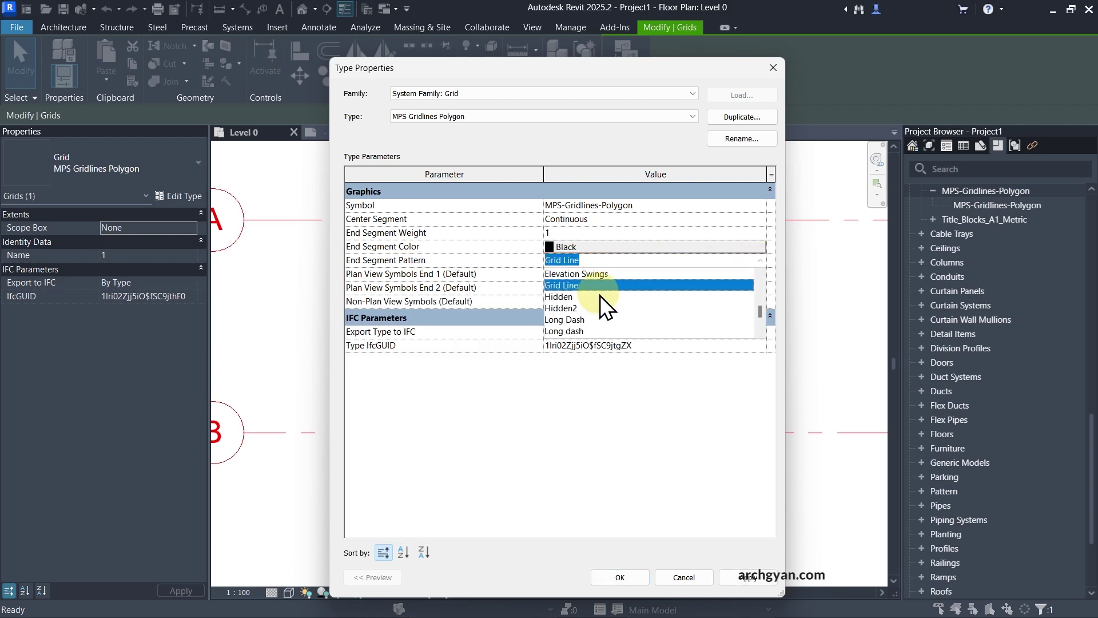
pyautogui.scroll(-2, 579, 303)
pyautogui.scroll(3, 585, 310)
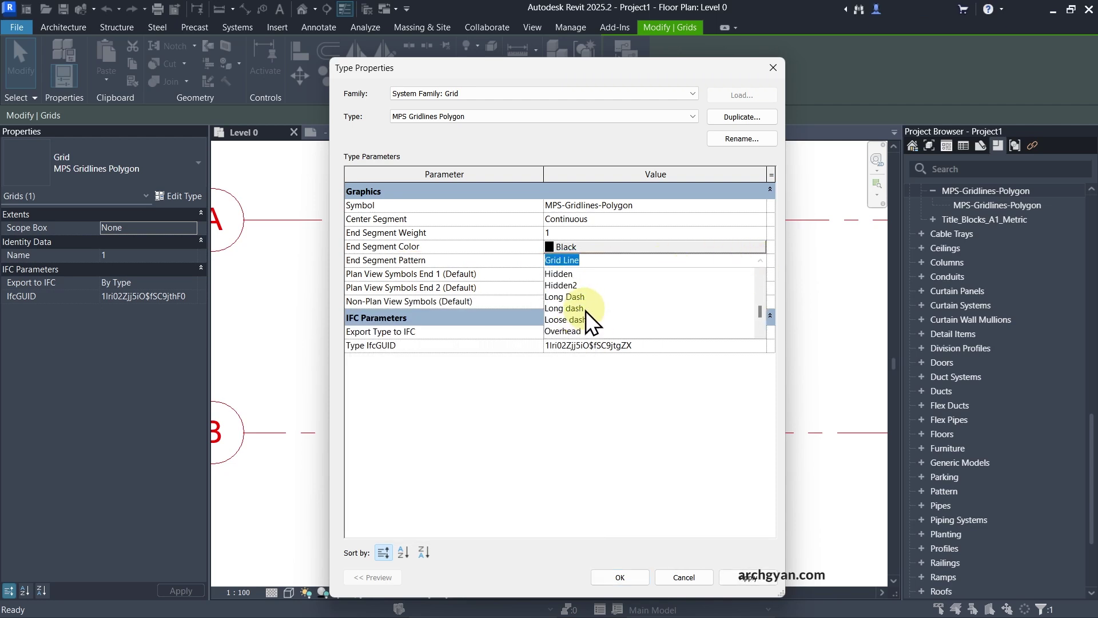
pyautogui.click(574, 297)
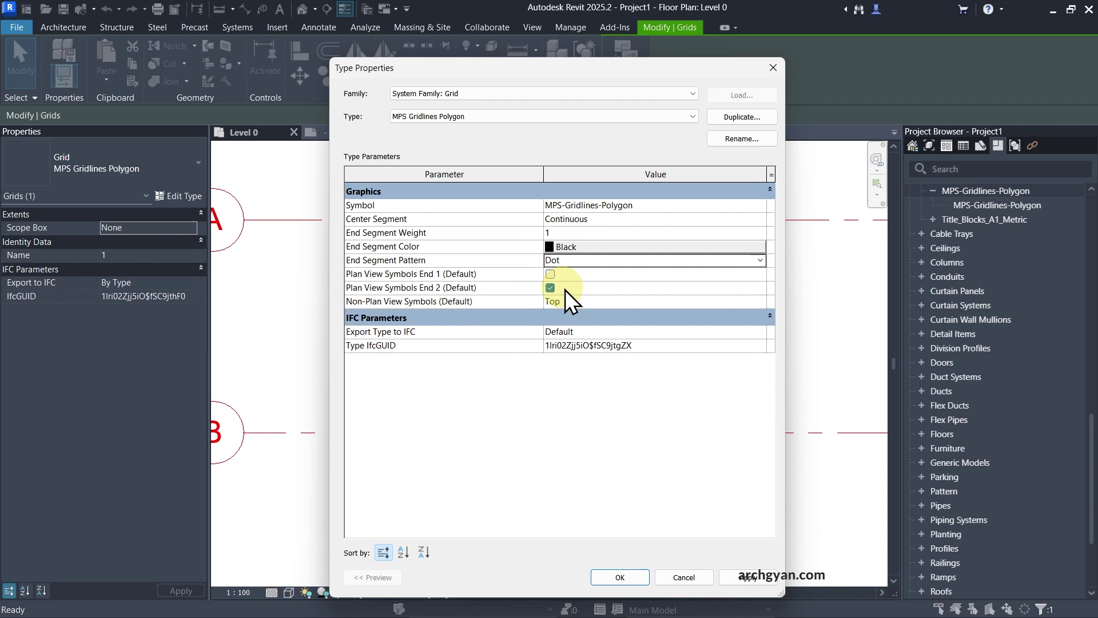
pyautogui.click(636, 576)
pyautogui.click(488, 399)
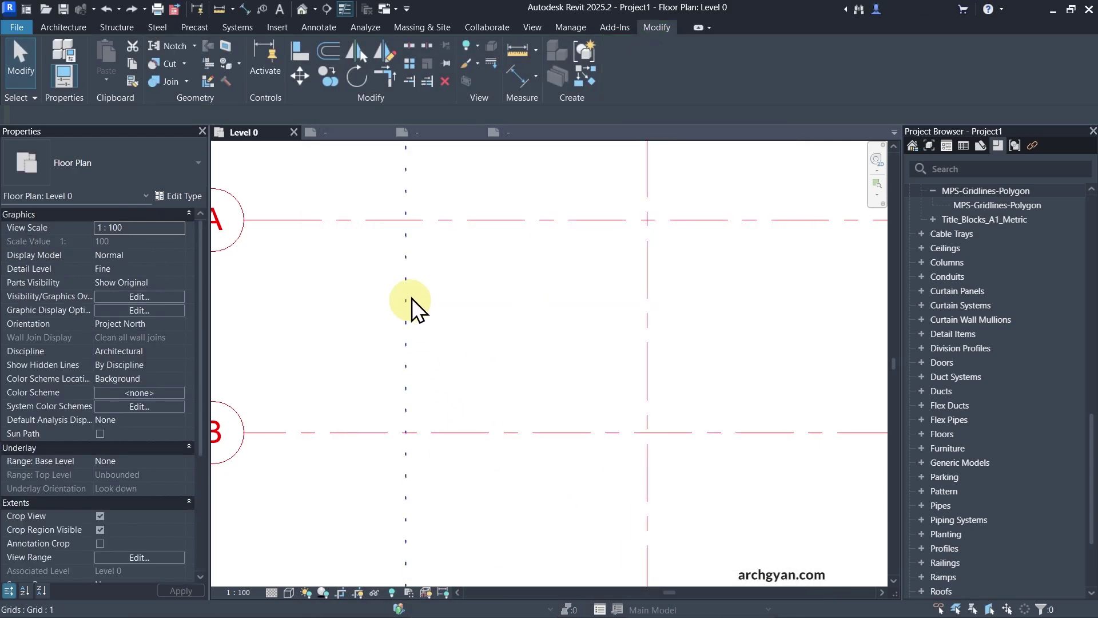
pyautogui.click(405, 263)
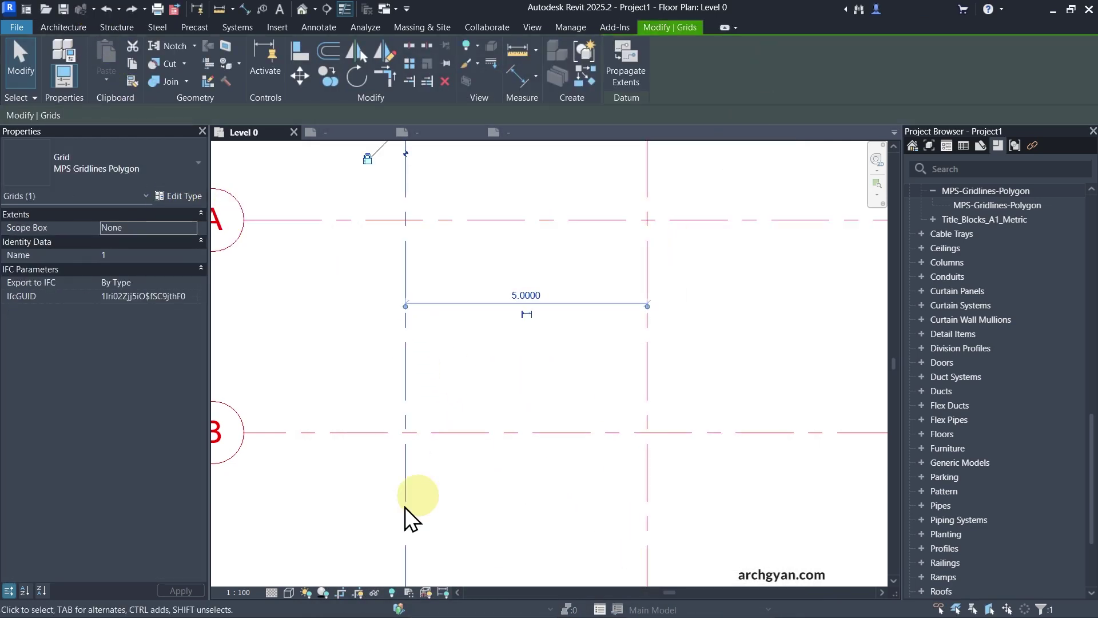
pyautogui.scroll(-3, 451, 474)
pyautogui.scroll(-3, 401, 298)
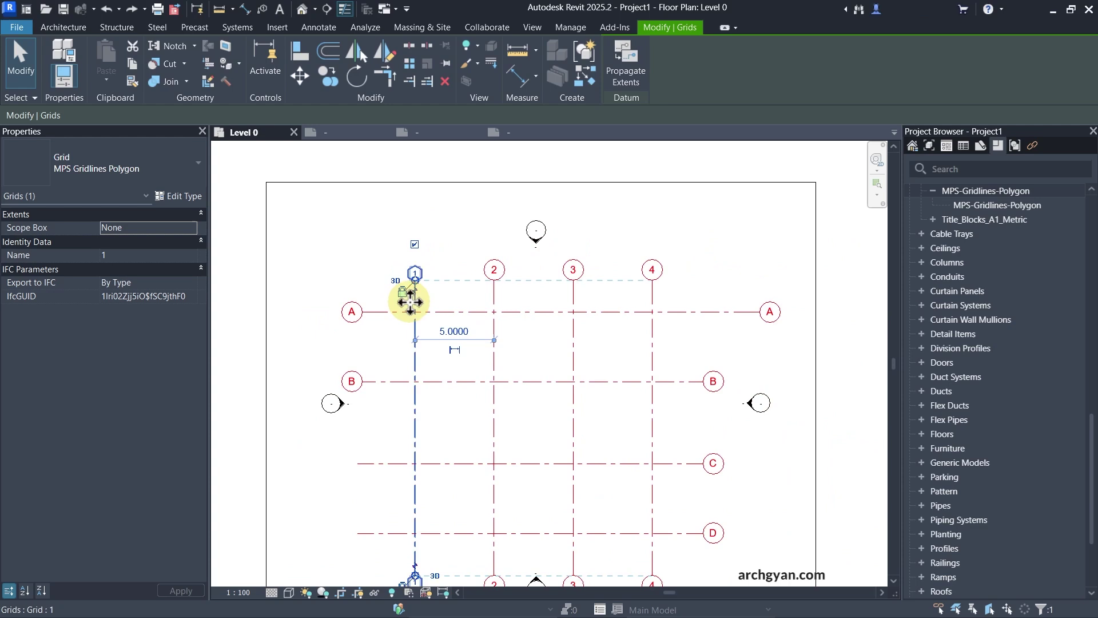
pyautogui.click(608, 361)
pyautogui.scroll(3, 348, 385)
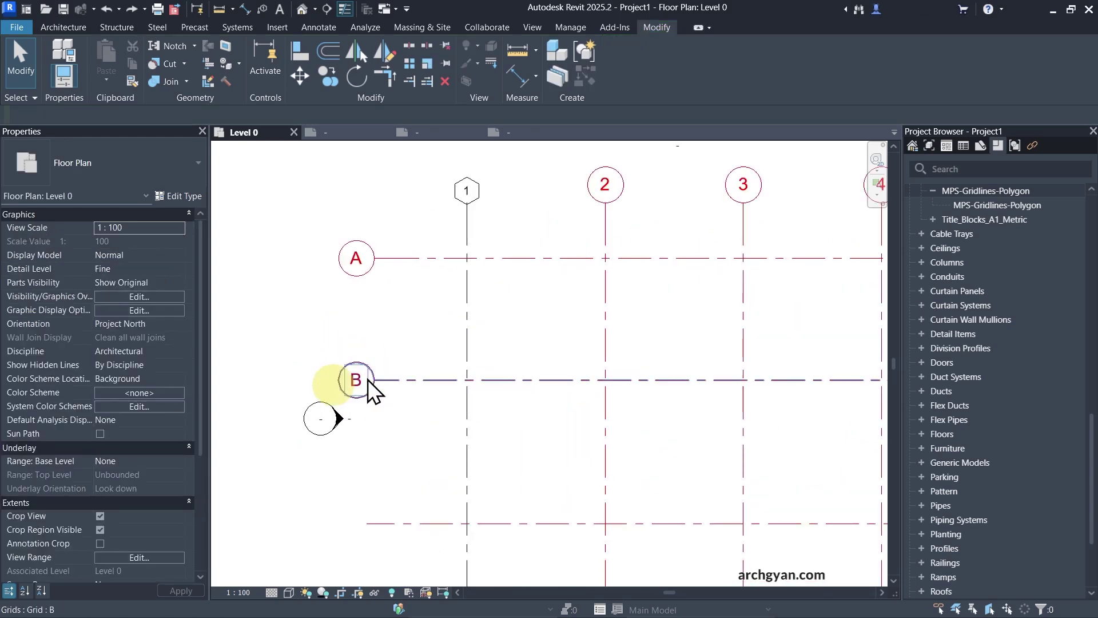
pyautogui.scroll(-3, 389, 412)
pyautogui.moveTo(598, 356)
pyautogui.mouseDown(button='middle')
pyautogui.moveTo(633, 358)
pyautogui.moveTo(603, 358)
pyautogui.moveTo(623, 394)
pyautogui.moveTo(615, 362)
pyautogui.mouseUp(button='middle')
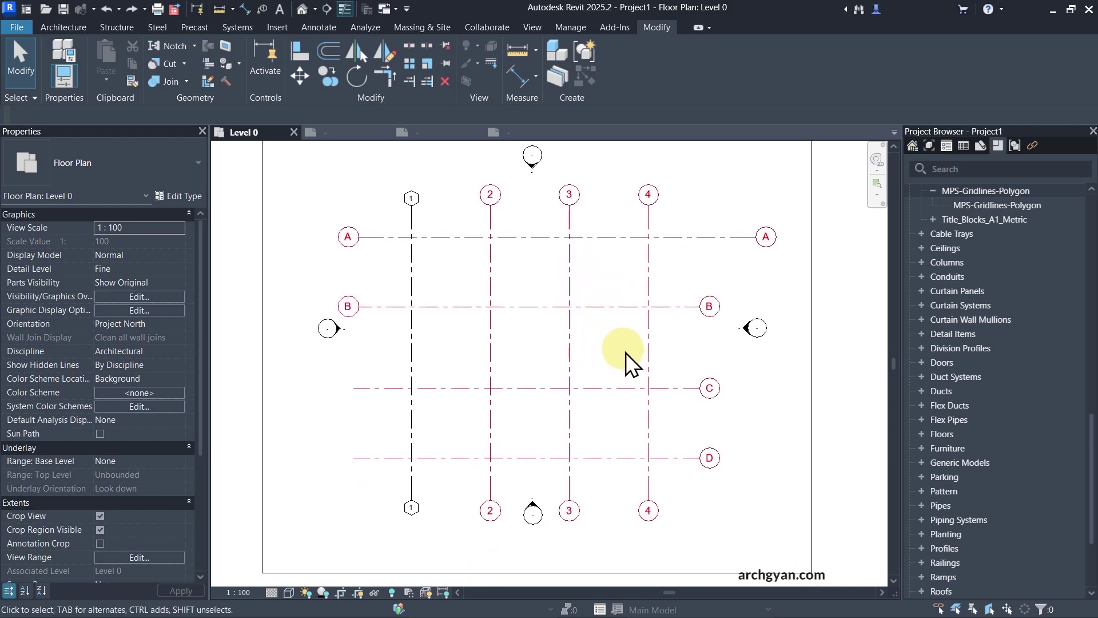
pyautogui.scroll(2, 619, 372)
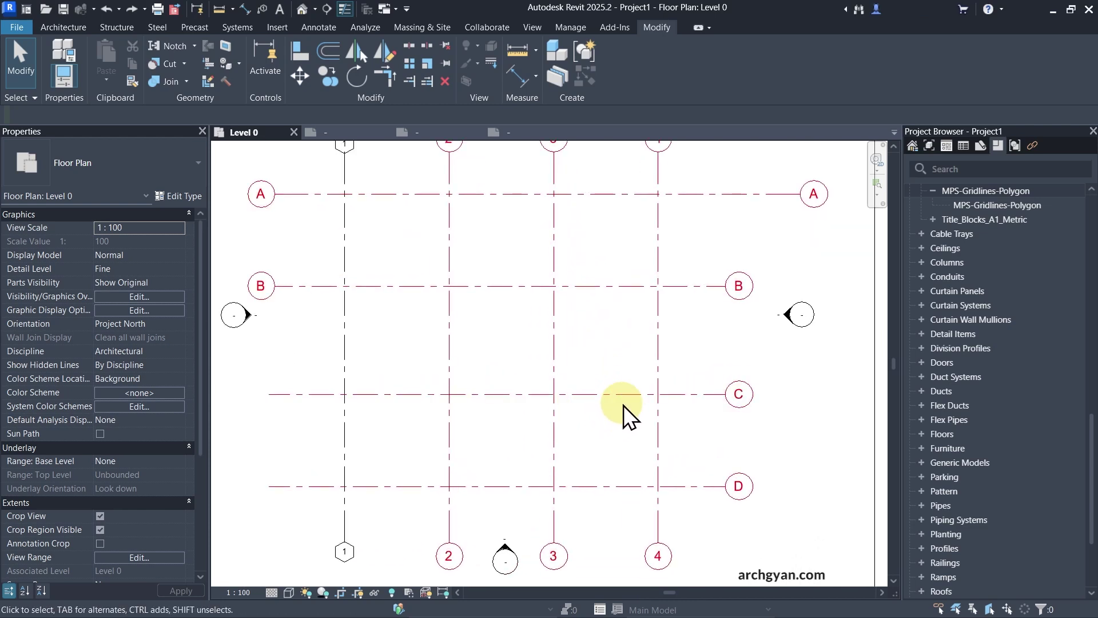
pyautogui.scroll(-3, 629, 406)
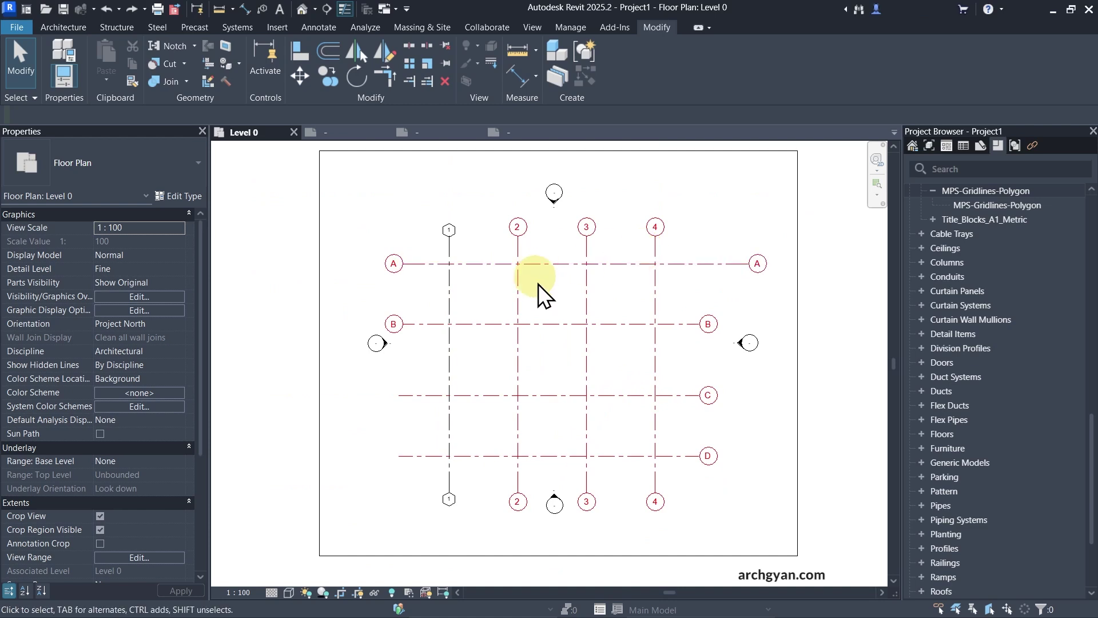